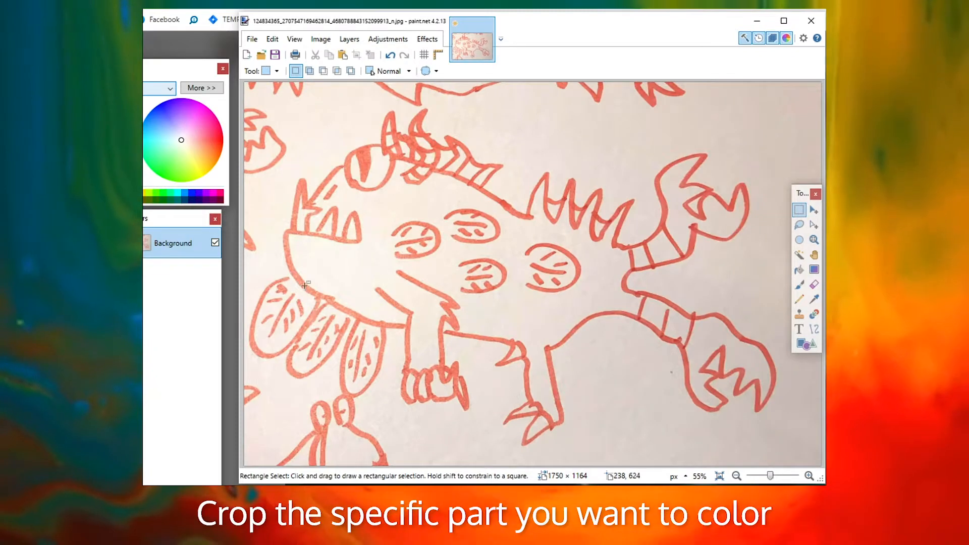
Convert the drawing to black and white and apply the Auto-Level adjustment
left_click(371, 46)
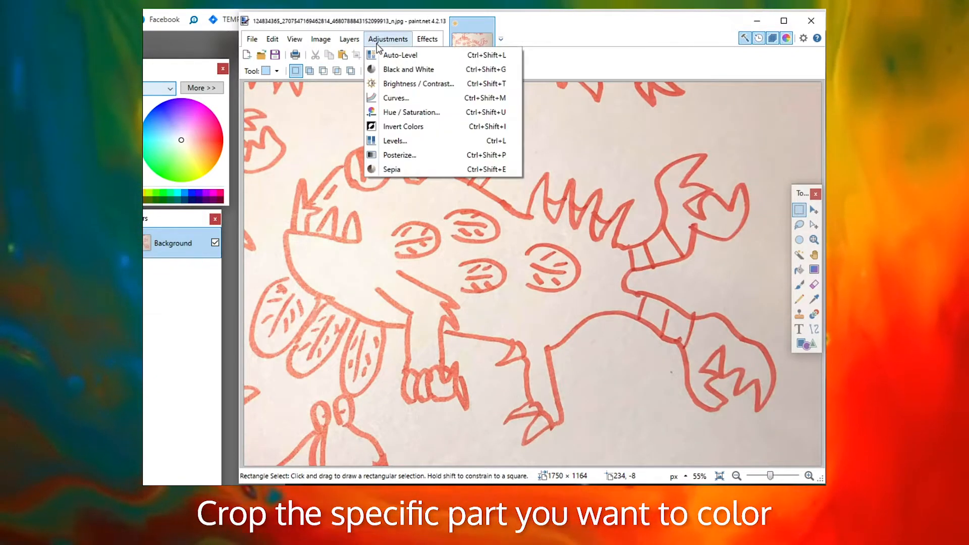
left_click(392, 67)
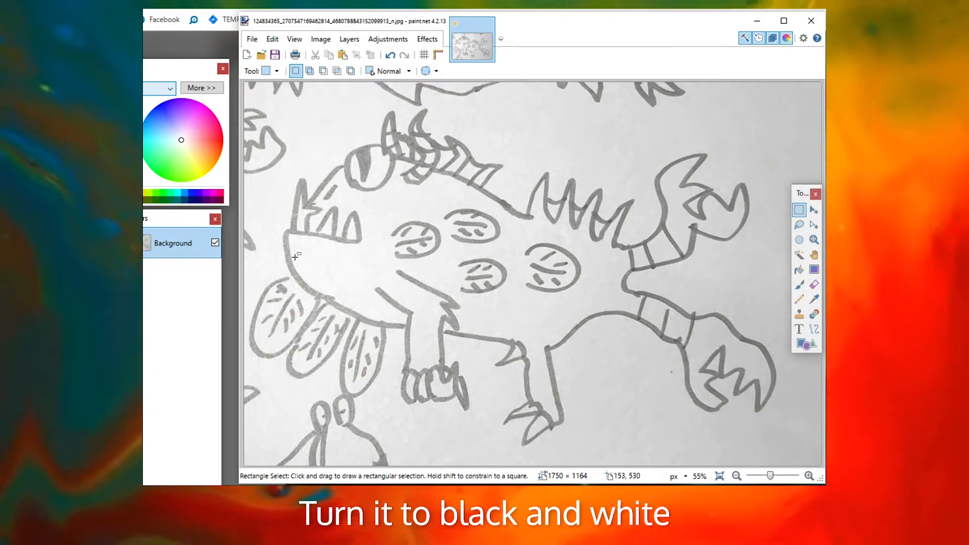
left_click(387, 39)
left_click(399, 54)
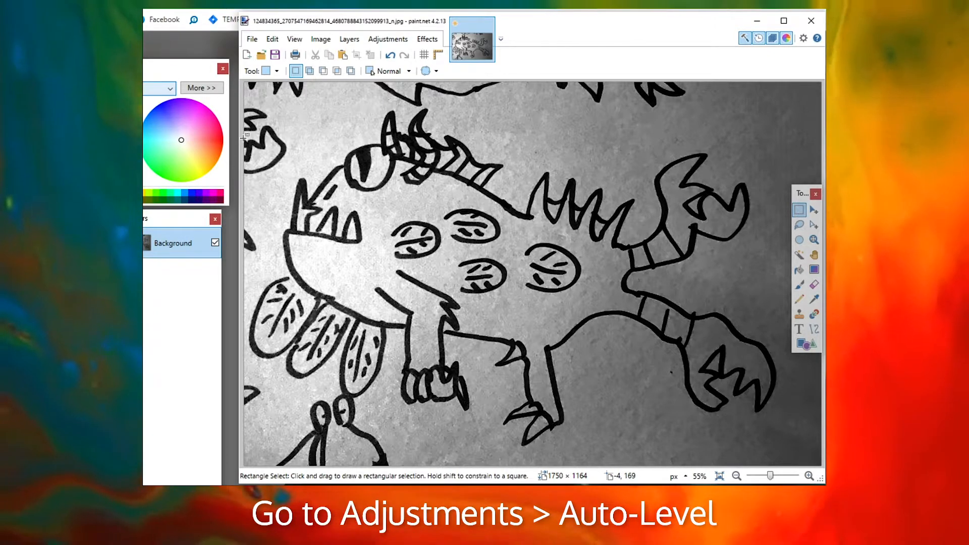
Select the creature's connected body outline with the Magic Wand at 50% tolerance
mouse_move(643, 36)
left_mouse_down()
mouse_move(664, 27)
mouse_move(628, 42)
left_mouse_up()
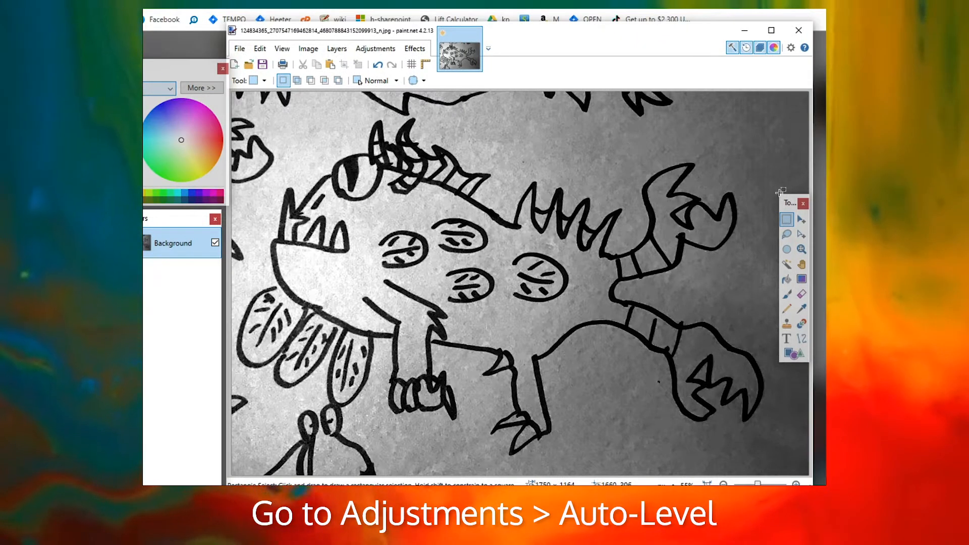
left_click(787, 265)
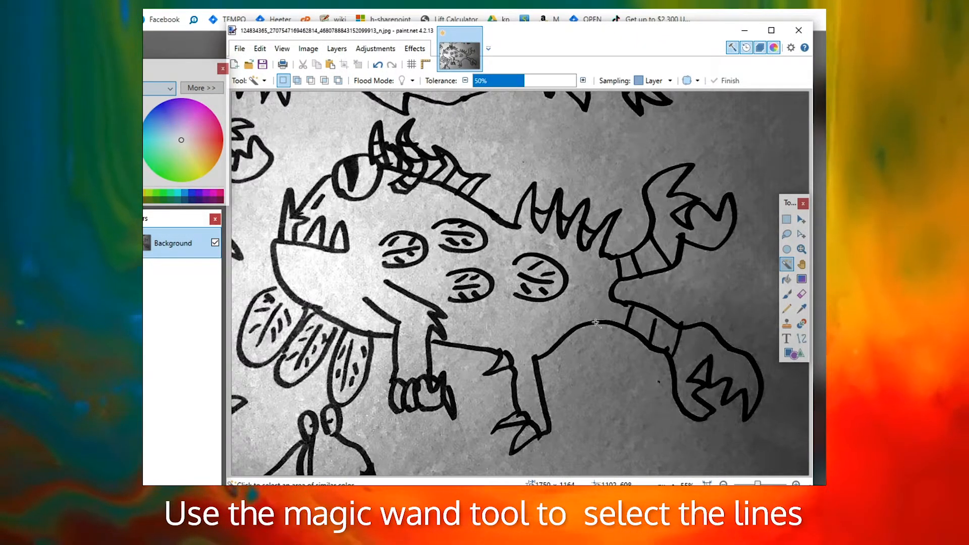
left_click(595, 322)
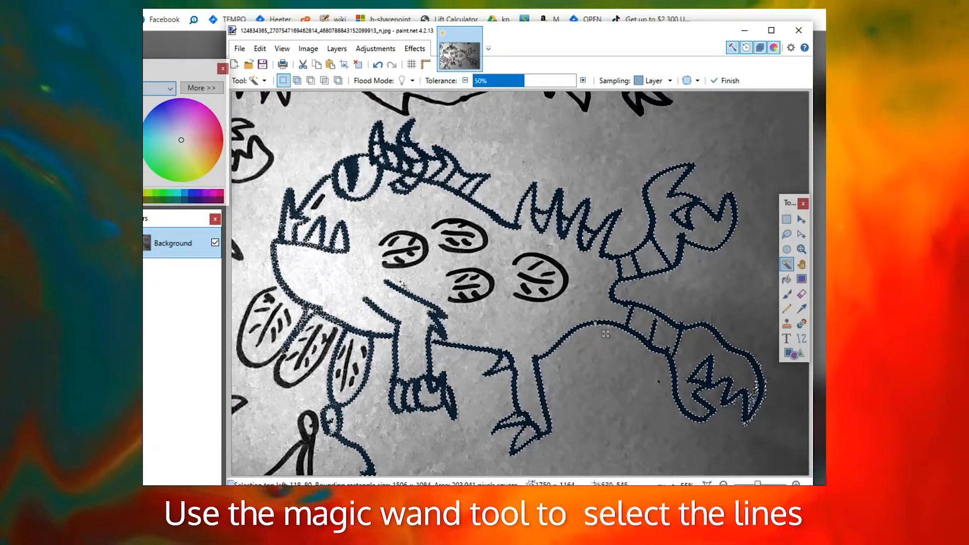
Add the outlines and inner strokes of the four oval body spots to the Magic Wand selection
scroll(489, 244, "up", 4)
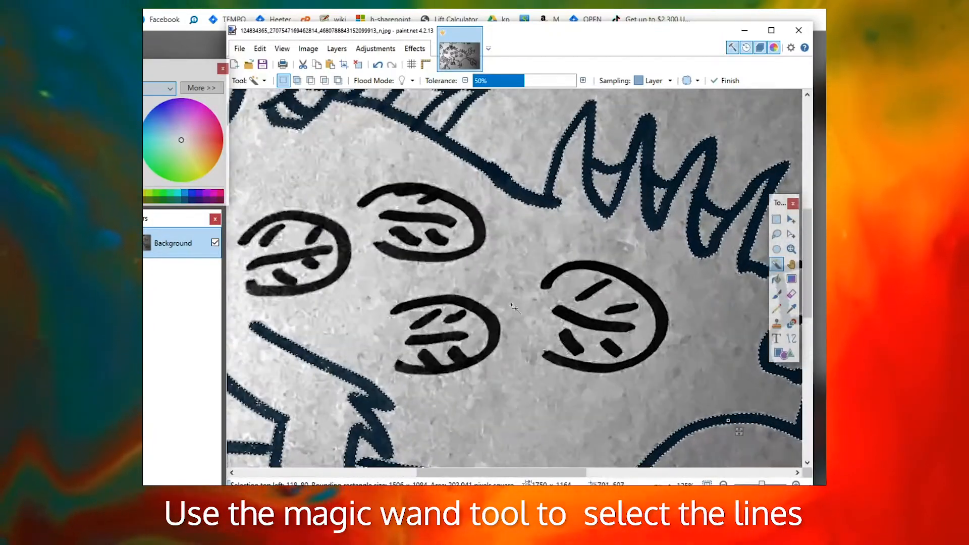
left_click(600, 294, "ctrl")
key("ctrl+z")
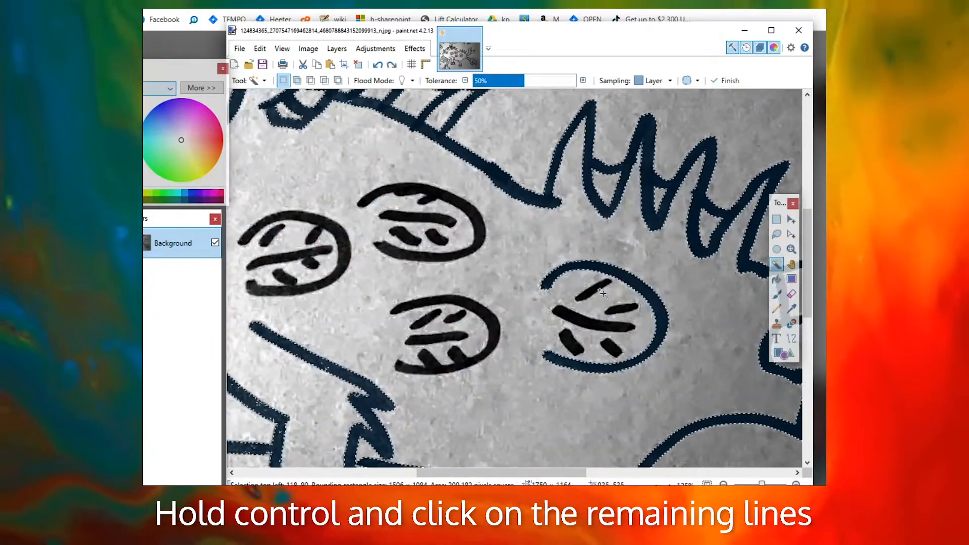
left_click(596, 288, "ctrl")
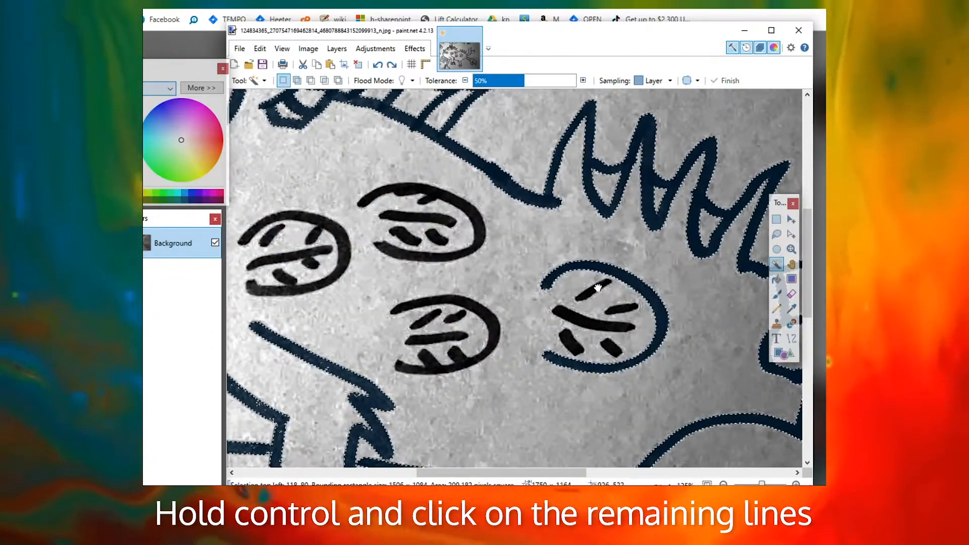
left_click(625, 314, "ctrl")
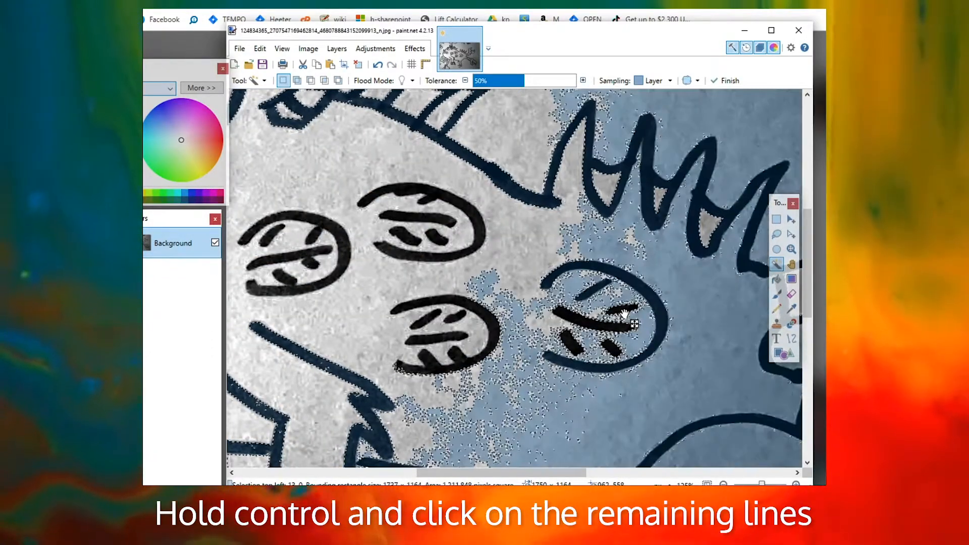
key("ctrl+z")
left_click(624, 309, "ctrl")
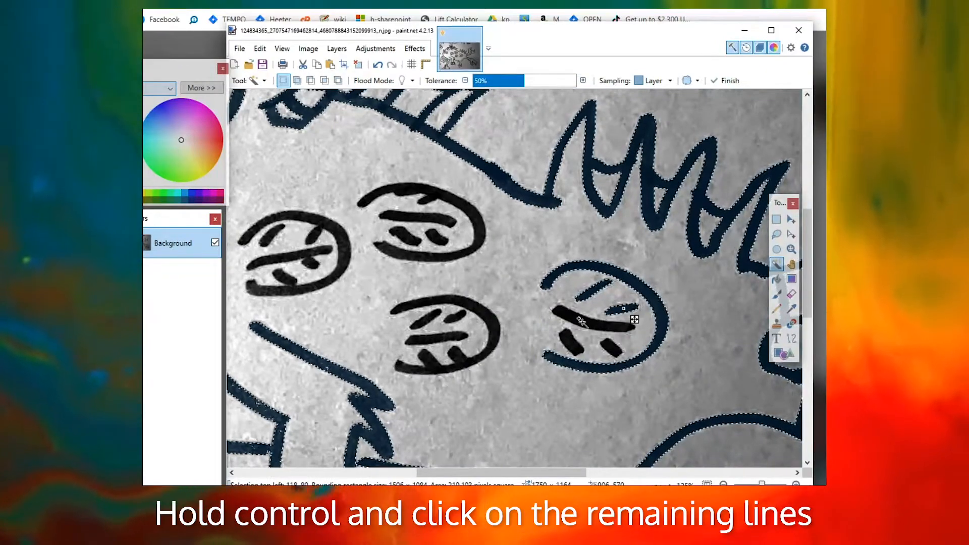
left_click(571, 345, "ctrl")
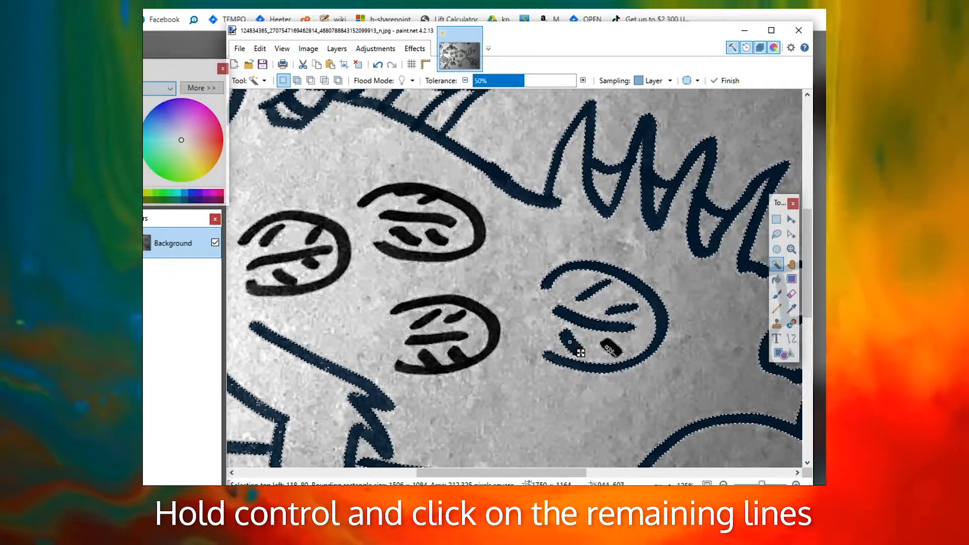
left_click(612, 346, "ctrl")
left_click(452, 337, "ctrl")
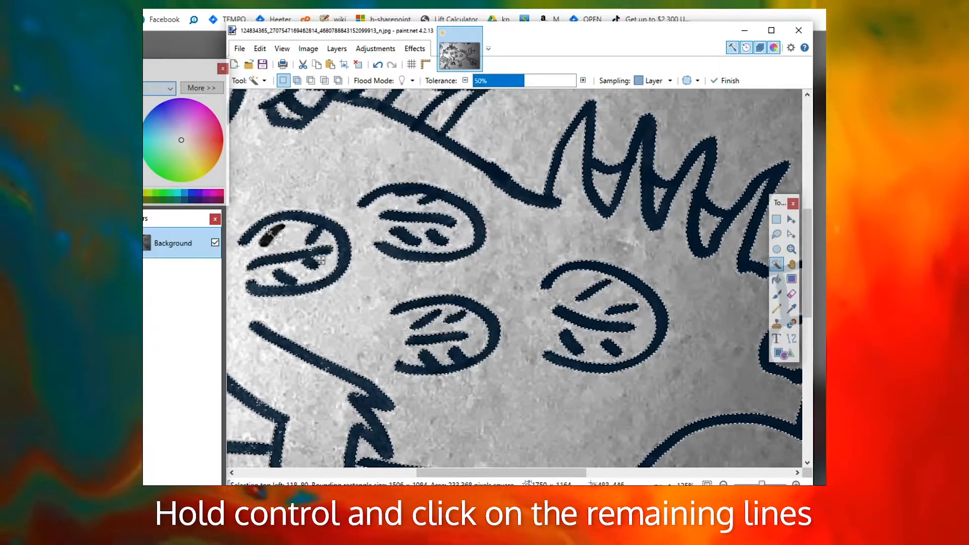
Add the middle and rightmost fins below the jaw, including their inner strokes, to the selection
scroll(329, 301, "down", 6)
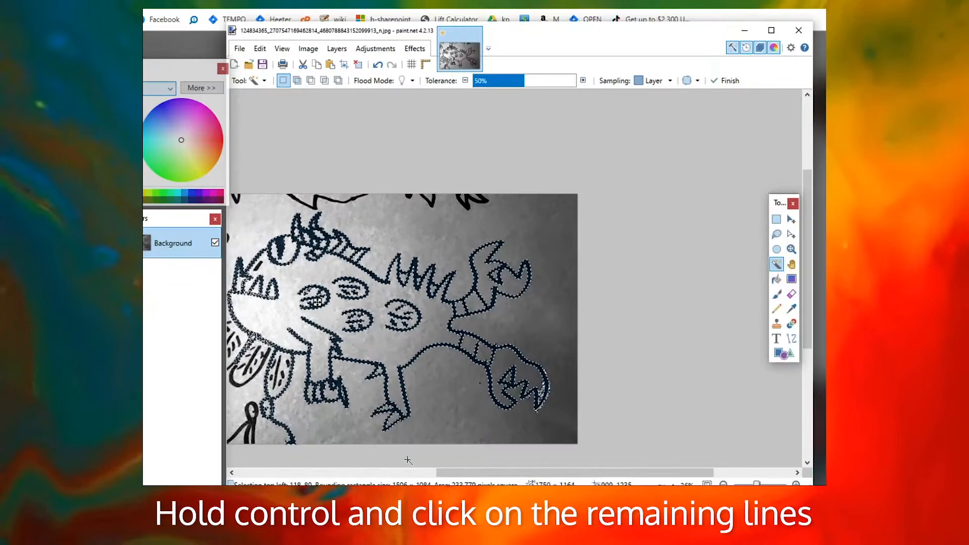
left_click_drag(472, 474, 421, 473)
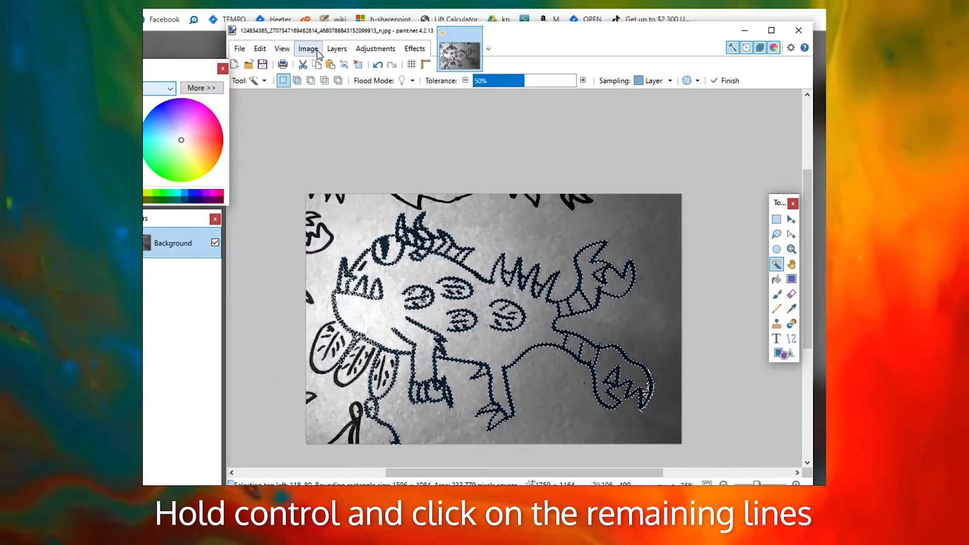
scroll(358, 374, "up", 5)
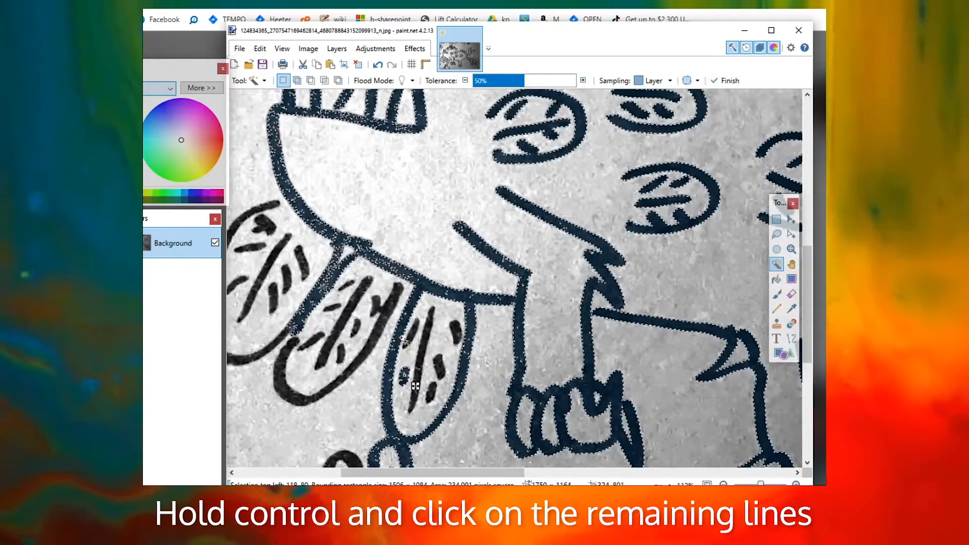
left_click(422, 340, "ctrl")
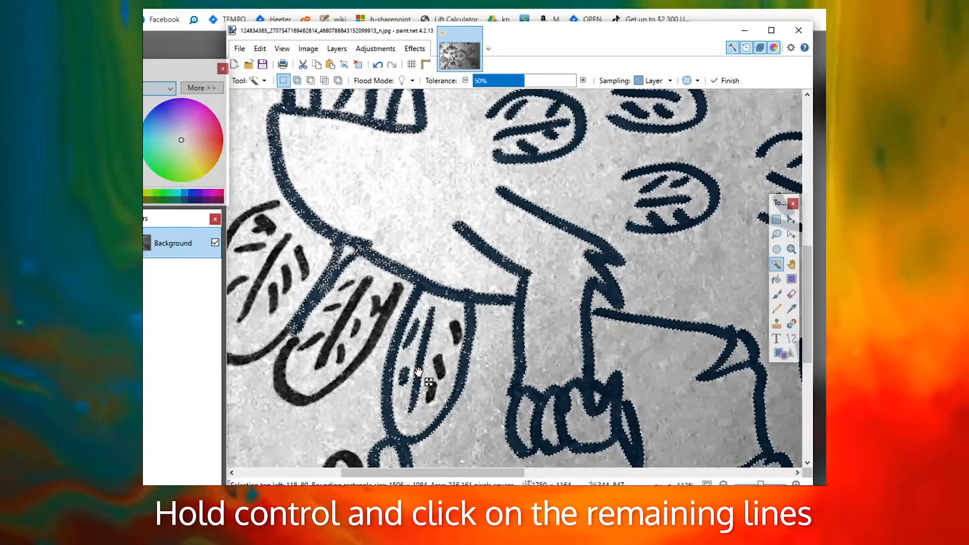
left_click(449, 378, "ctrl")
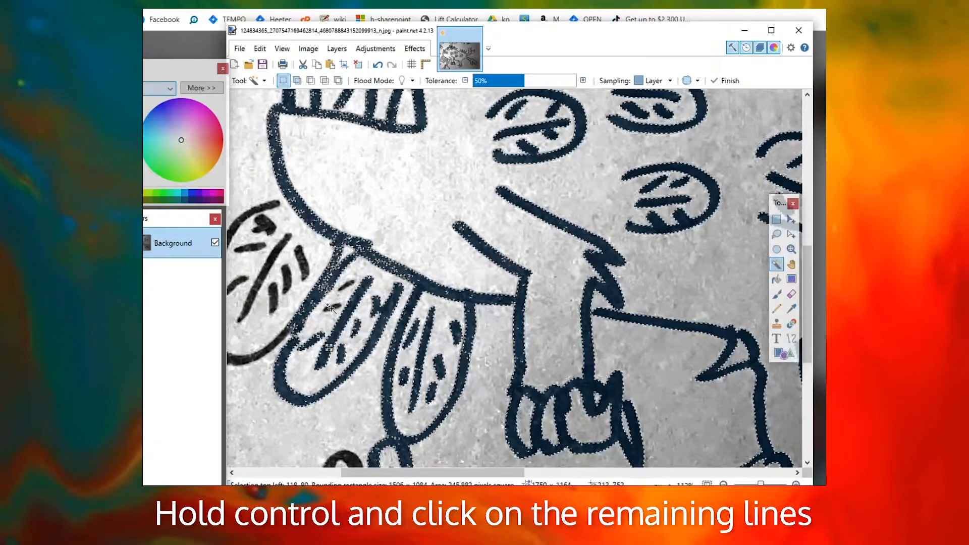
left_click(345, 284, "ctrl")
Add the inner strokes and outline of the leftmost fin below the jaw to the selection
left_click(303, 263, "ctrl")
left_click(287, 278, "ctrl")
left_click(273, 298, "ctrl")
left_click(259, 286, "ctrl")
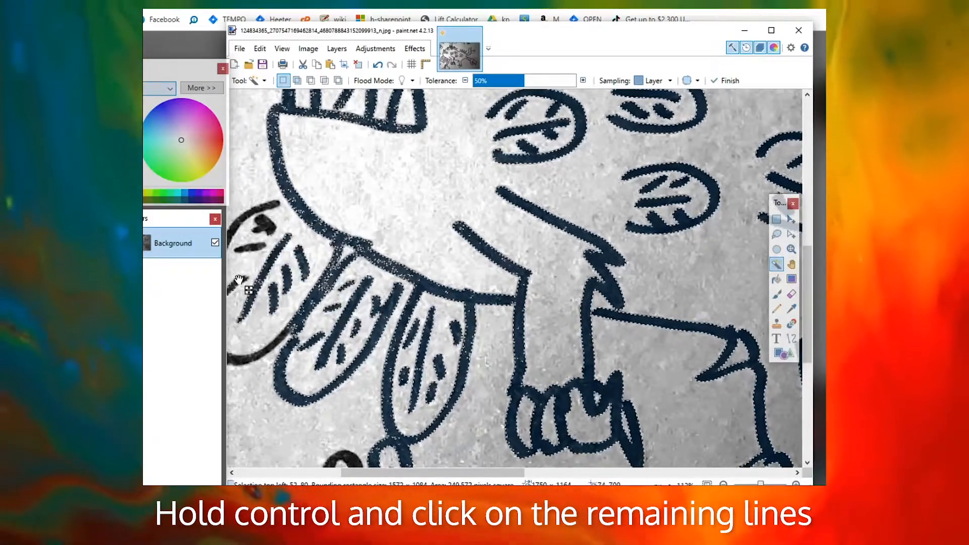
left_click(238, 283, "ctrl")
left_click(250, 248, "ctrl")
left_click(259, 226, "ctrl")
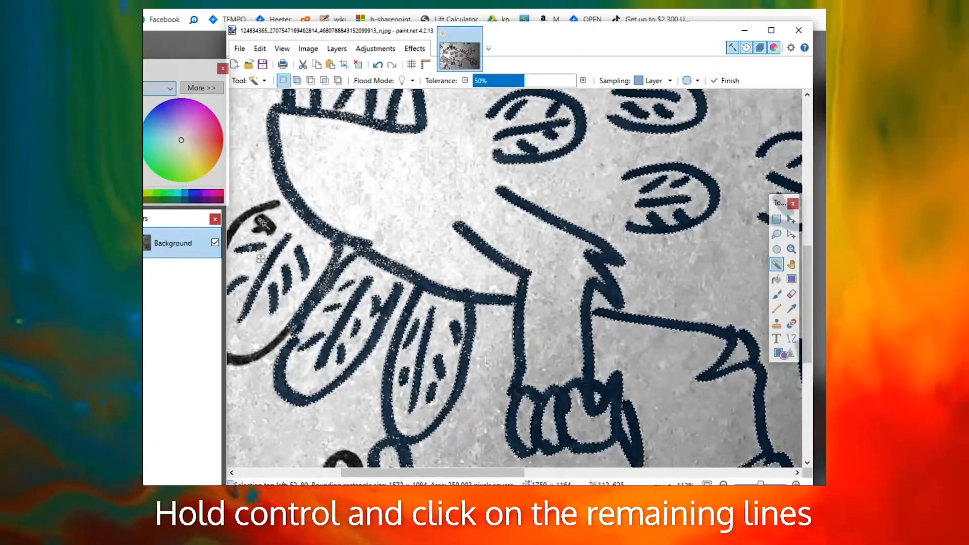
left_click(257, 208, "ctrl")
Invert the selection and cut the paper background away from the selected line art
scroll(354, 386, "down", 5)
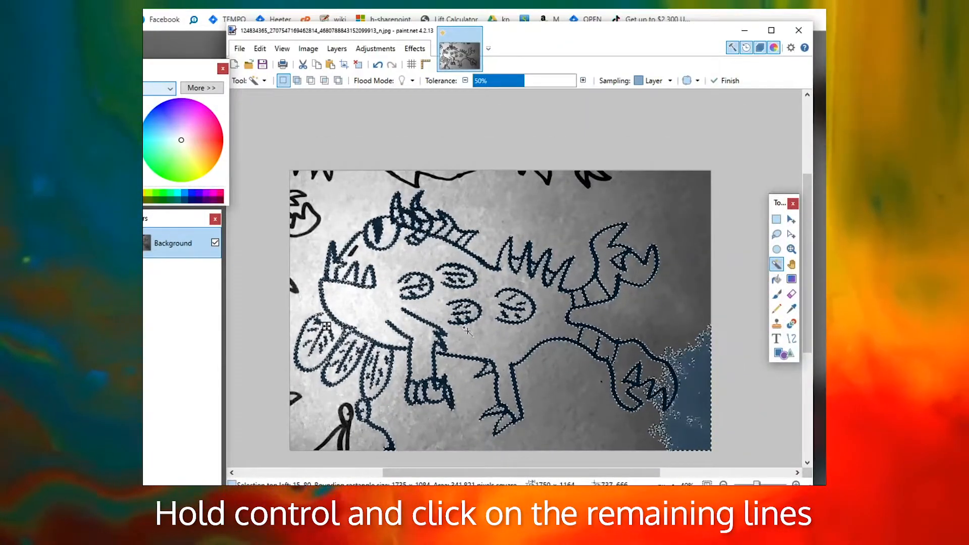
scroll(555, 343, "up", 1)
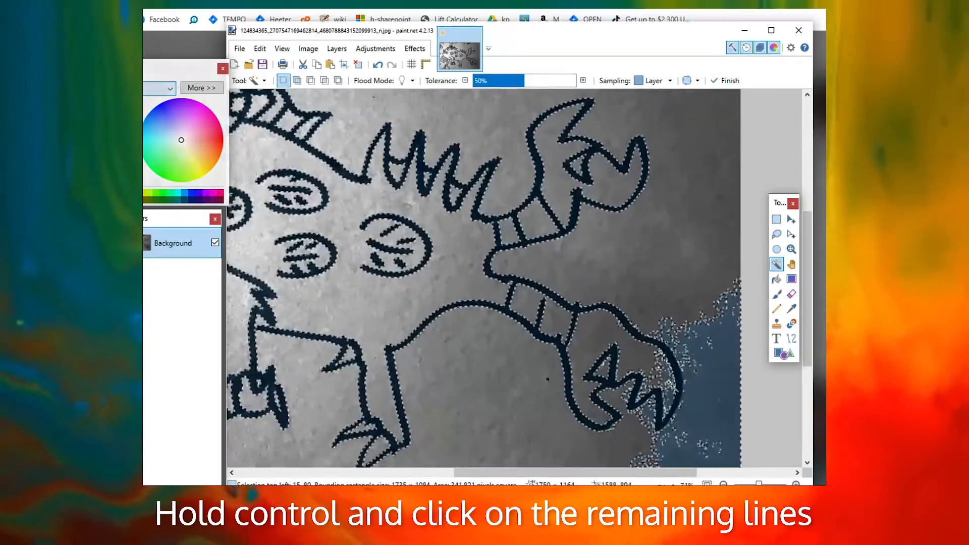
scroll(369, 273, "down", 2)
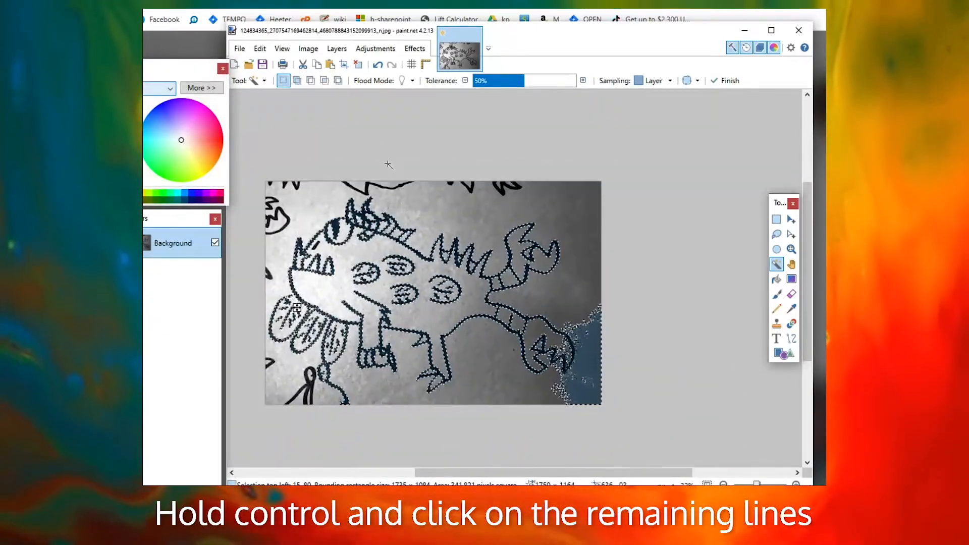
left_click(317, 50)
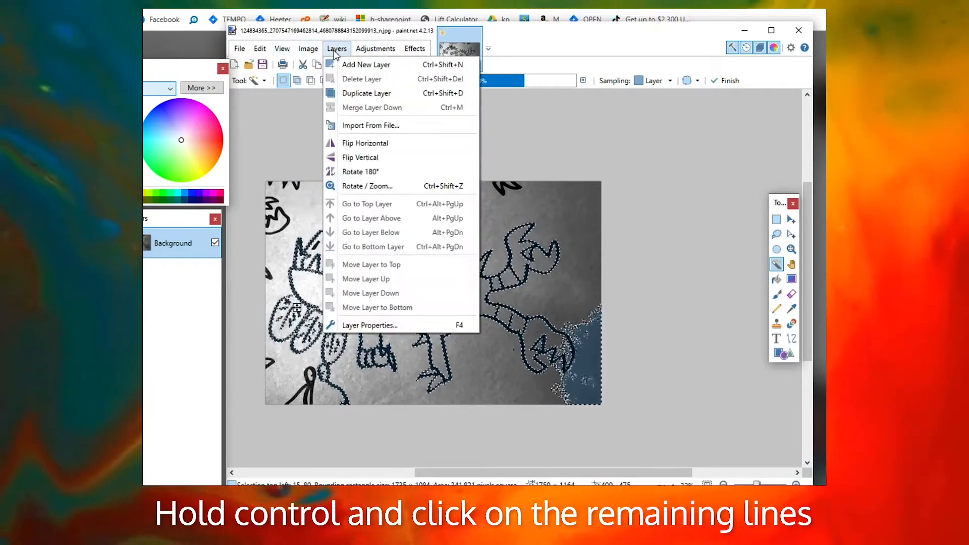
left_click(256, 51)
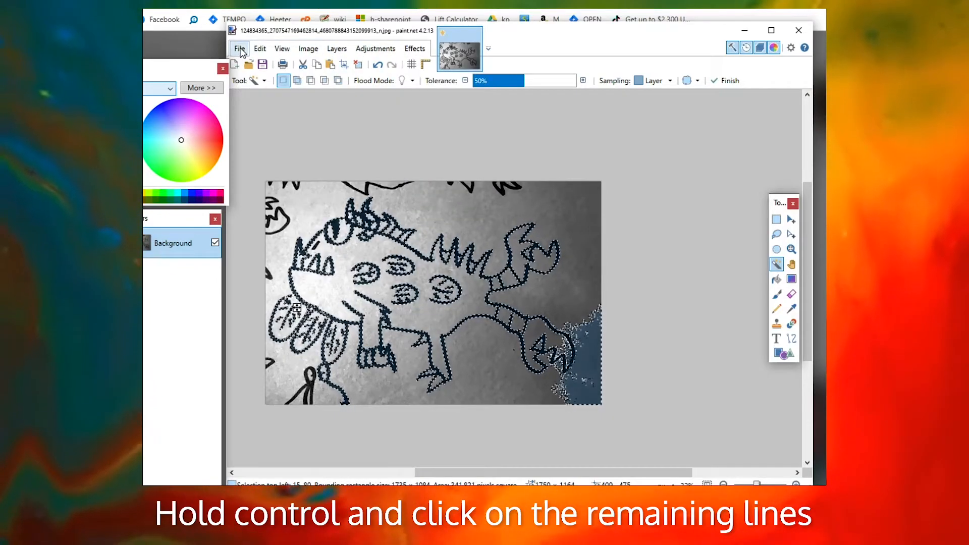
left_click(240, 50)
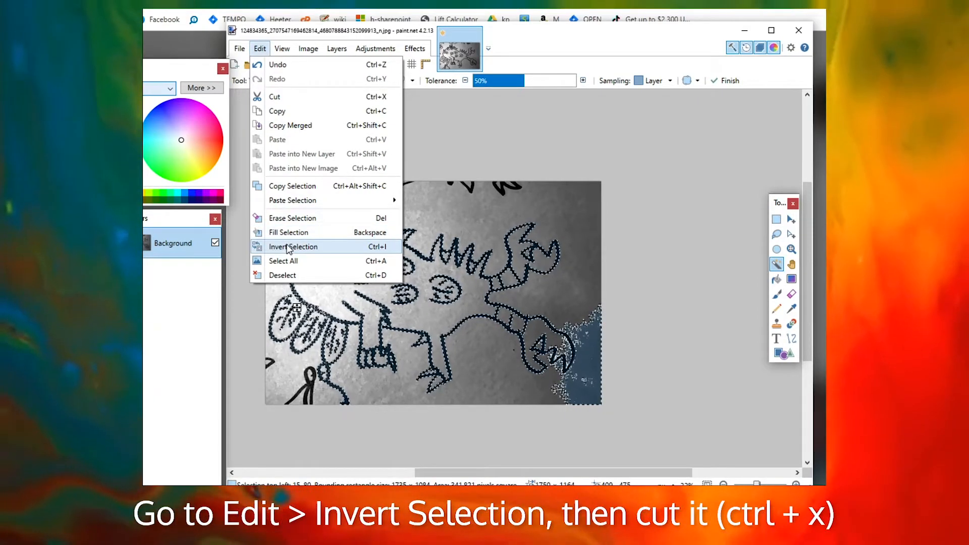
left_click(288, 247)
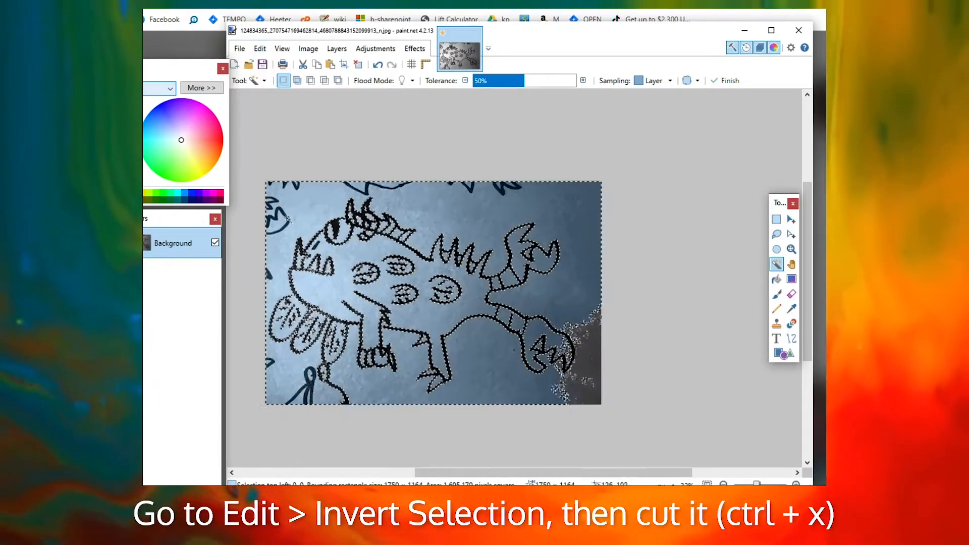
key("ctrl+x")
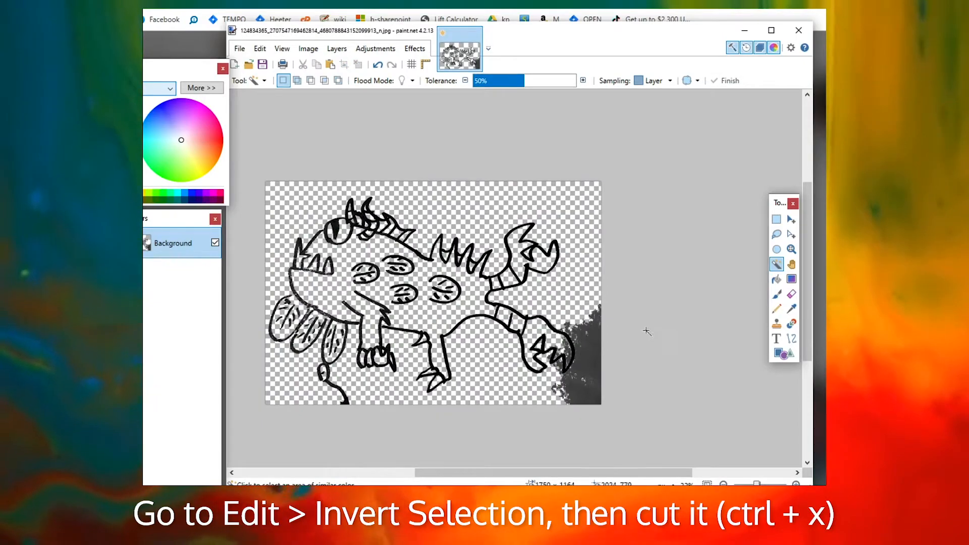
Select the dark background remnant around the lower claw with the Magic Wand at 42% tolerance and cut it
left_click(599, 361)
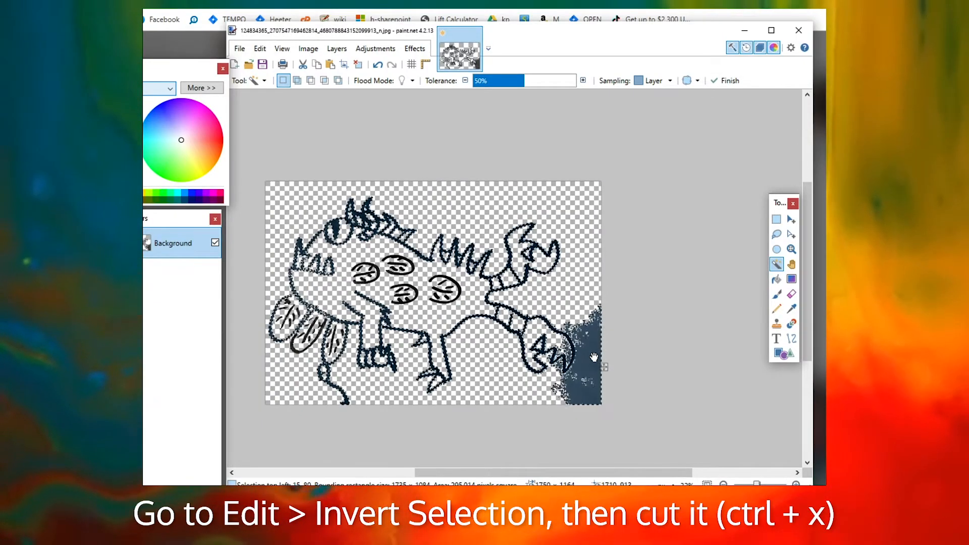
scroll(604, 367, "up", 2)
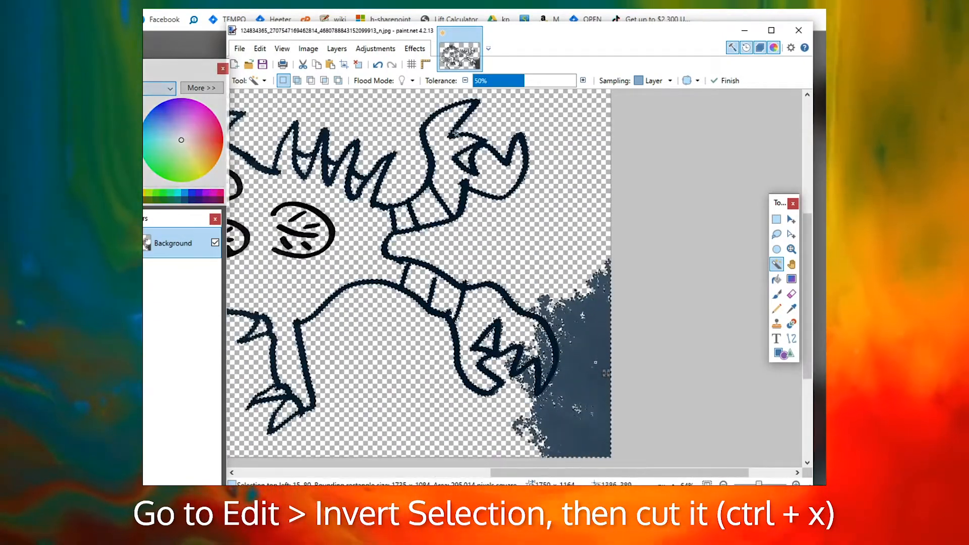
left_click(517, 80)
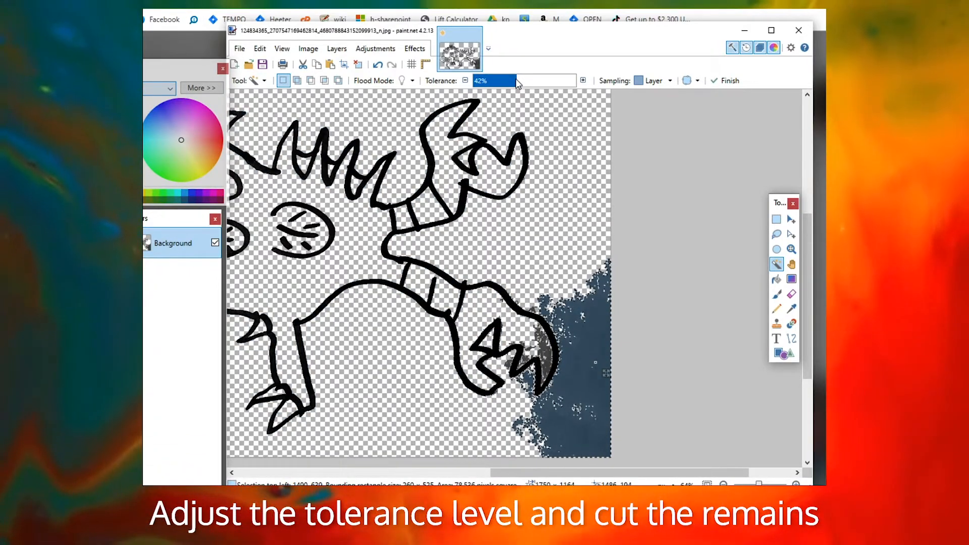
key("ctrl+x")
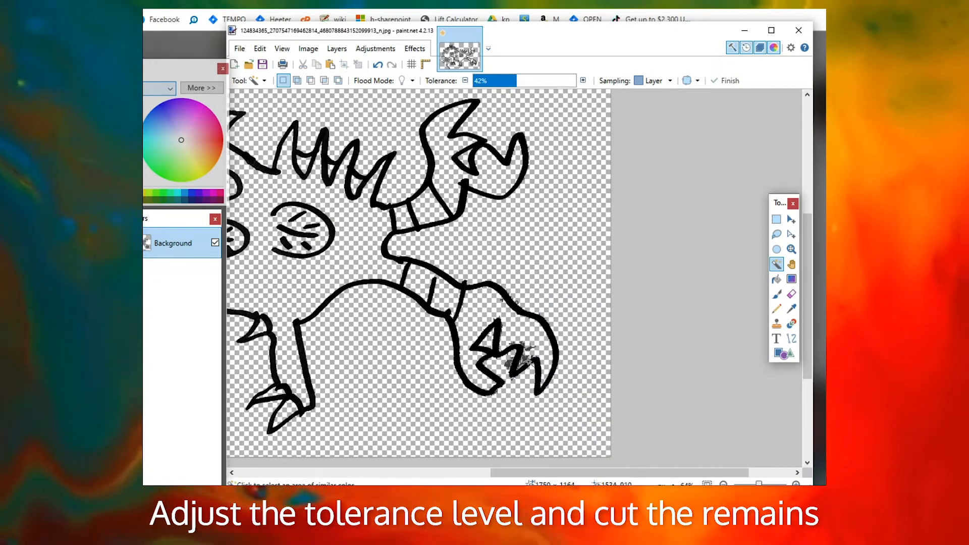
Select and cut the remaining gray smudges between the teeth of the lower claw
key("ctrl+x")
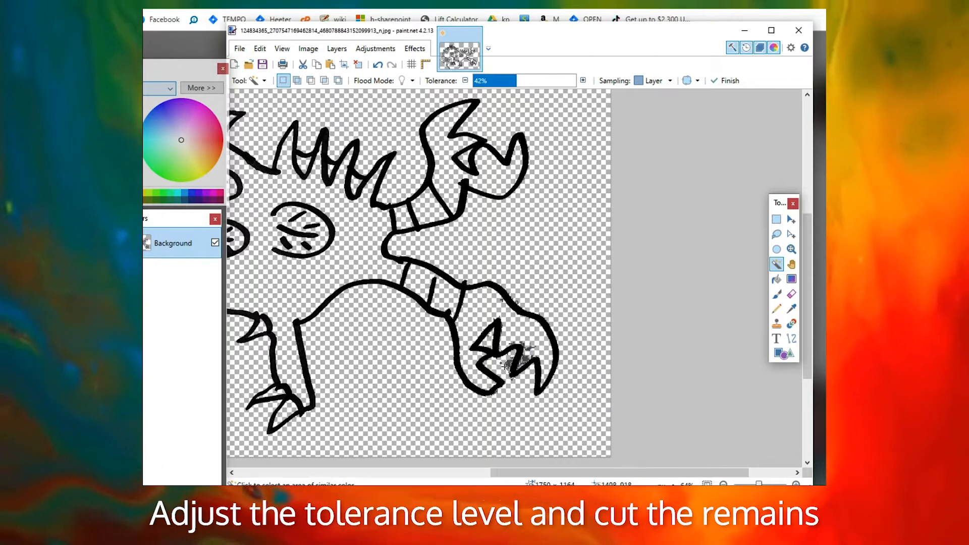
left_click(510, 362)
key("ctrl+x")
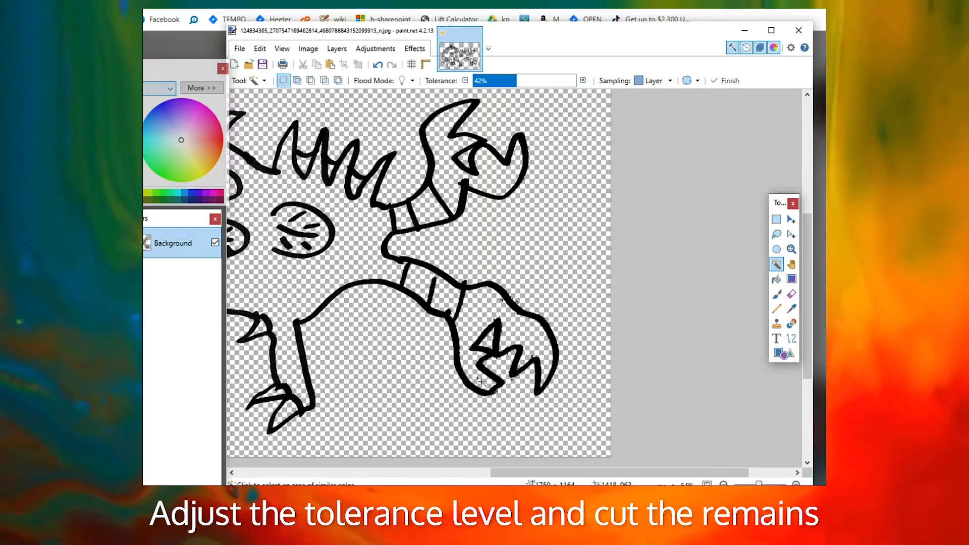
scroll(367, 203, "down", 2)
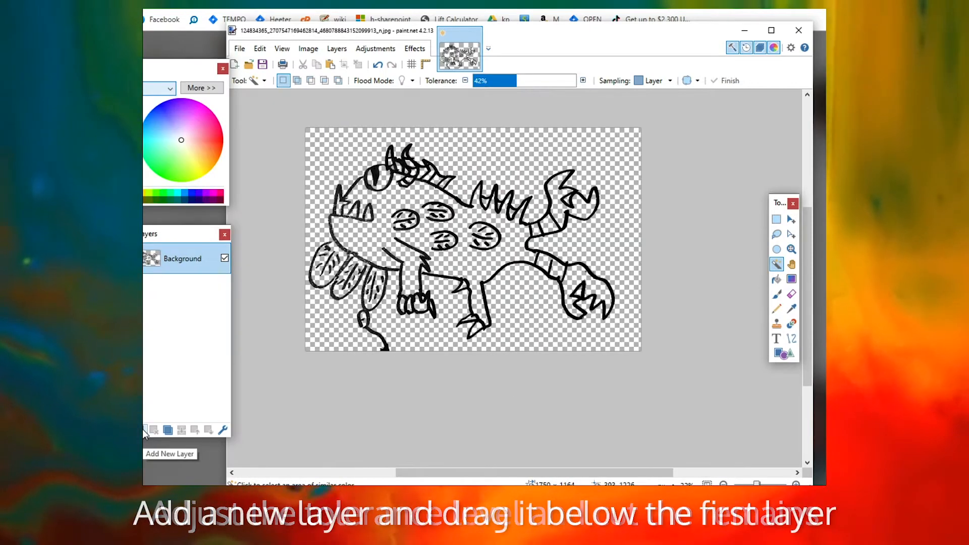
Add a new layer below the line art layer and fill it with solid red
left_click(145, 430)
left_click_drag(167, 273, 162, 292)
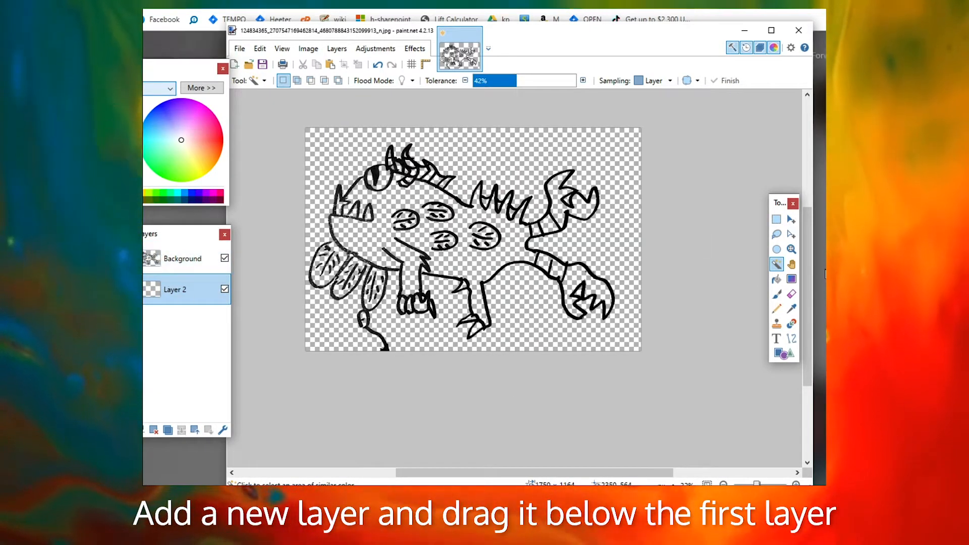
left_click(777, 279)
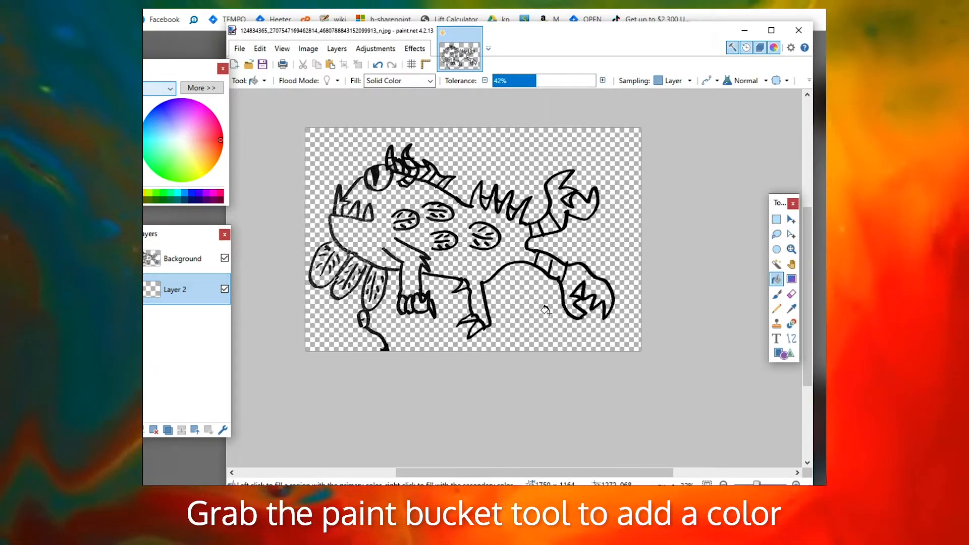
left_click(526, 325)
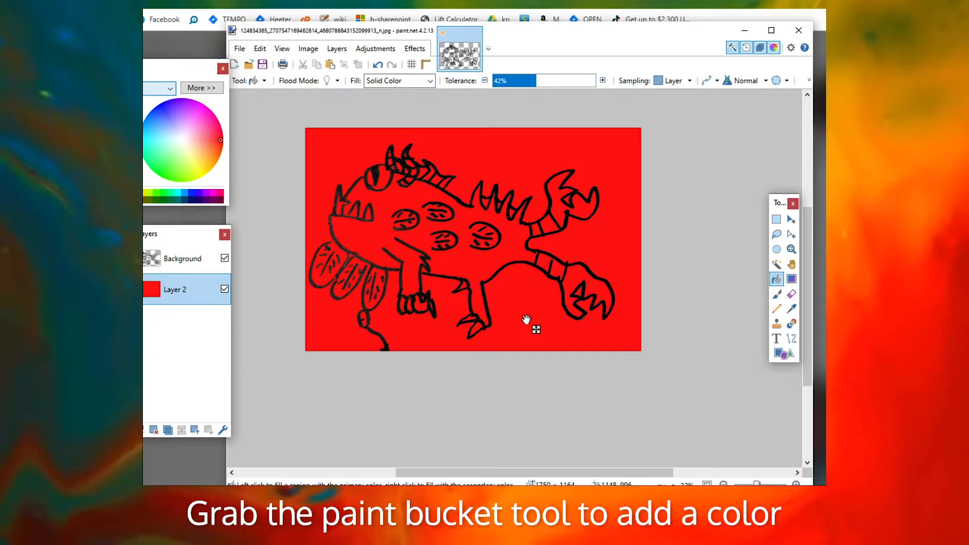
Make the Background line art layer active and set the Eraser's brush width to 55
scroll(618, 267, "up", 4)
scroll(618, 268, "up", 3)
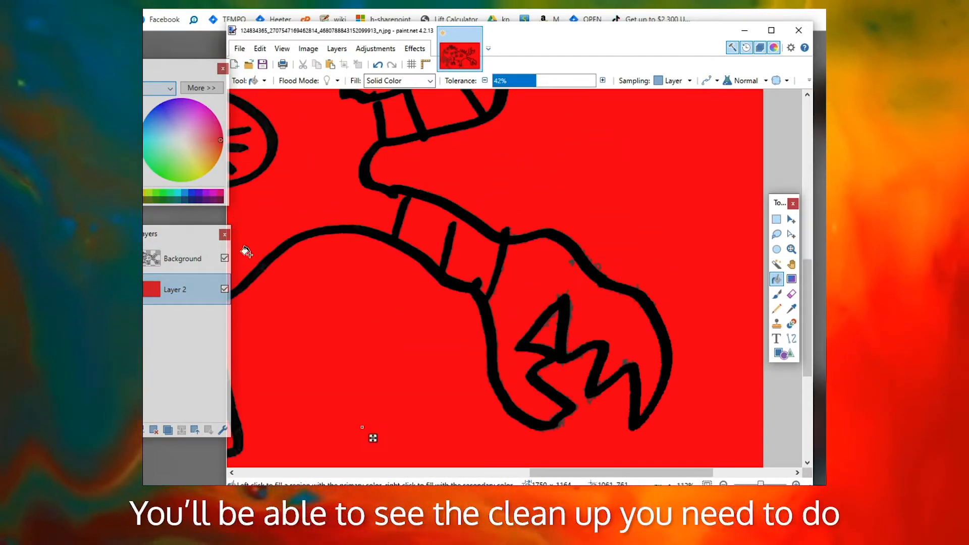
left_click(178, 258)
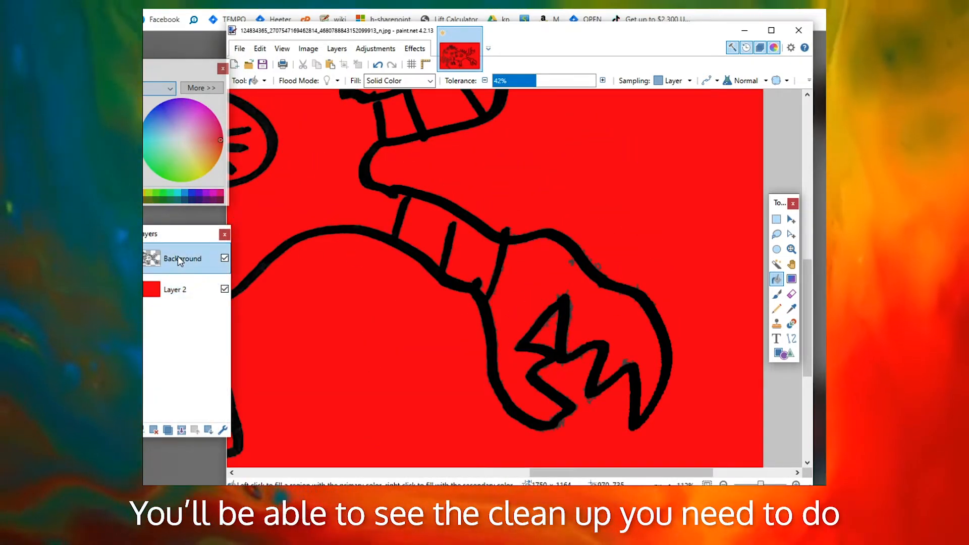
left_click(792, 294)
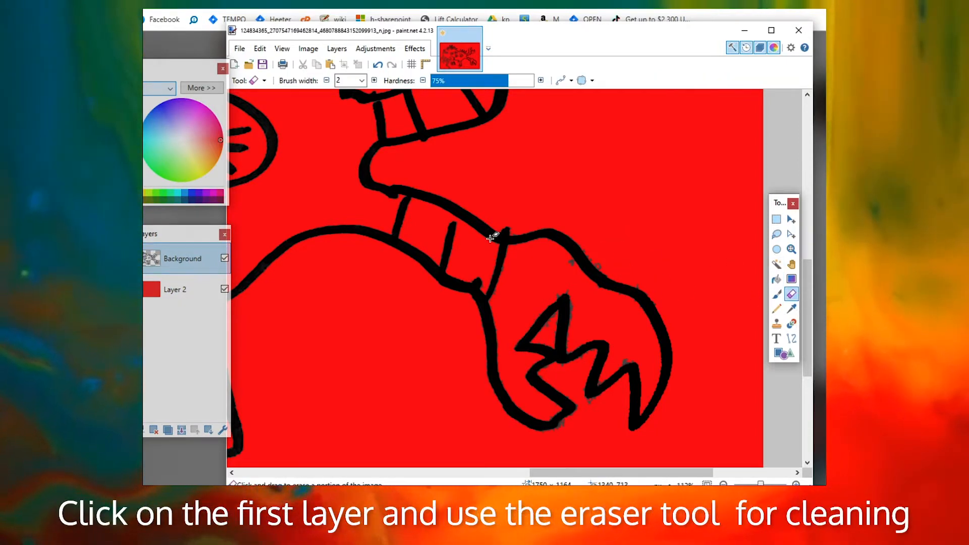
left_click(361, 80)
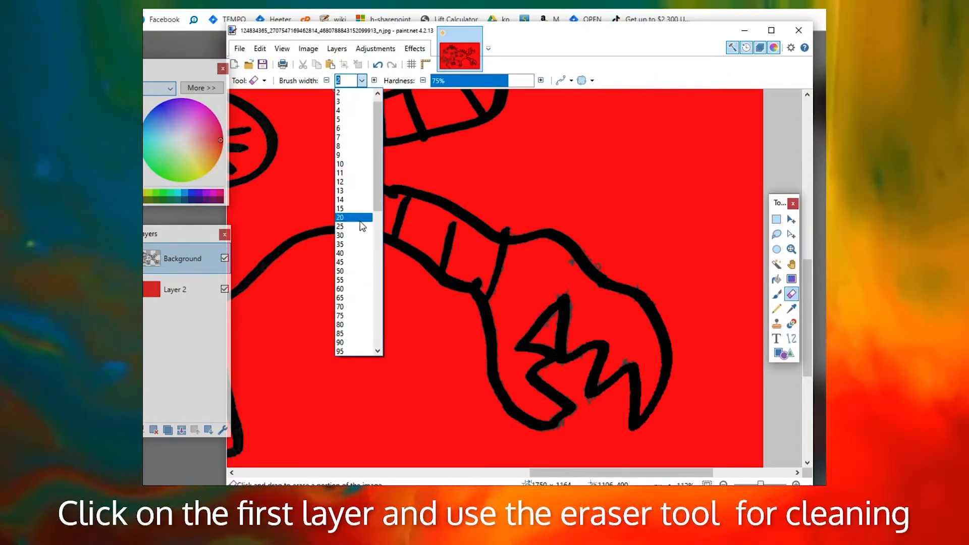
left_click(351, 281)
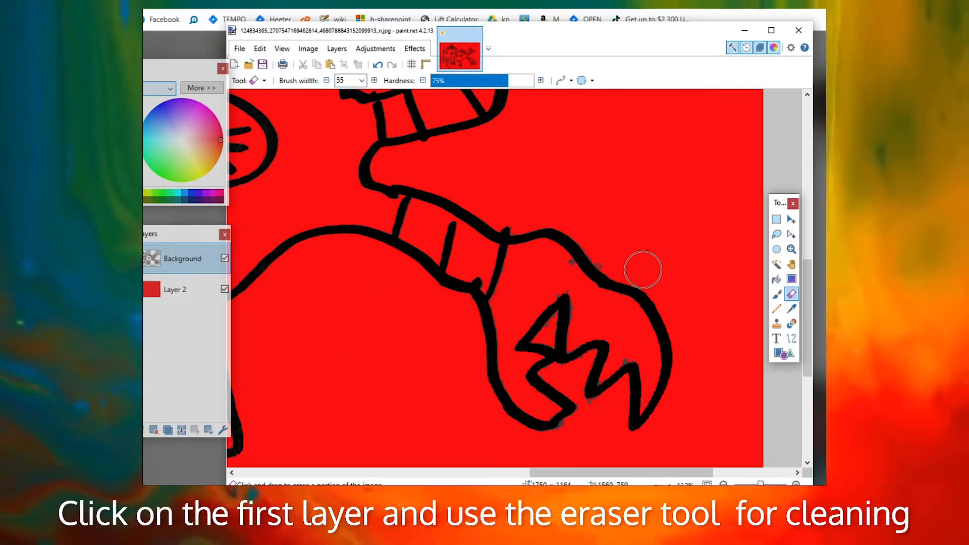
scroll(615, 257, "up", 3)
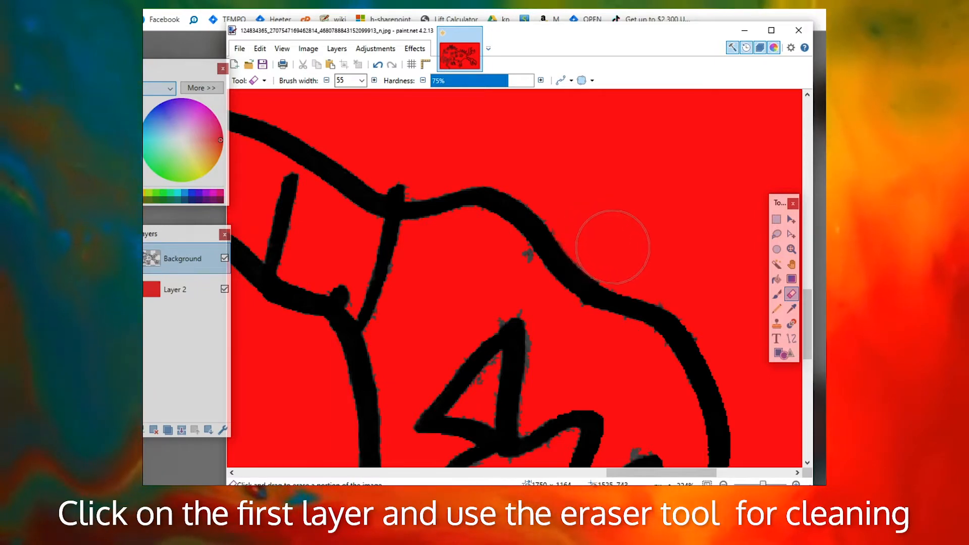
Set the Eraser to 98% hardness and a brush width of 30, and erase the smudge above the lower claw's teeth
left_click(535, 80)
left_click(362, 80)
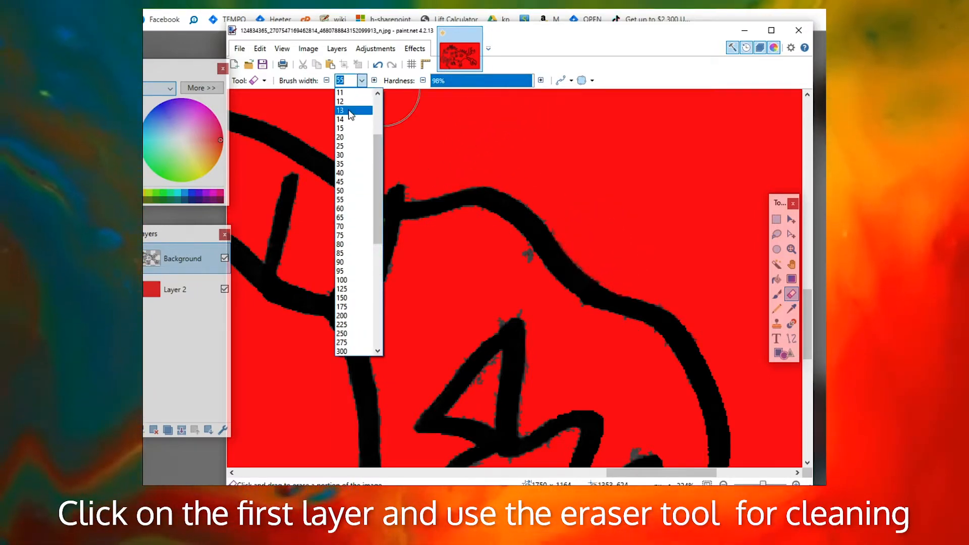
left_click(350, 111)
left_click(362, 80)
left_click(344, 138)
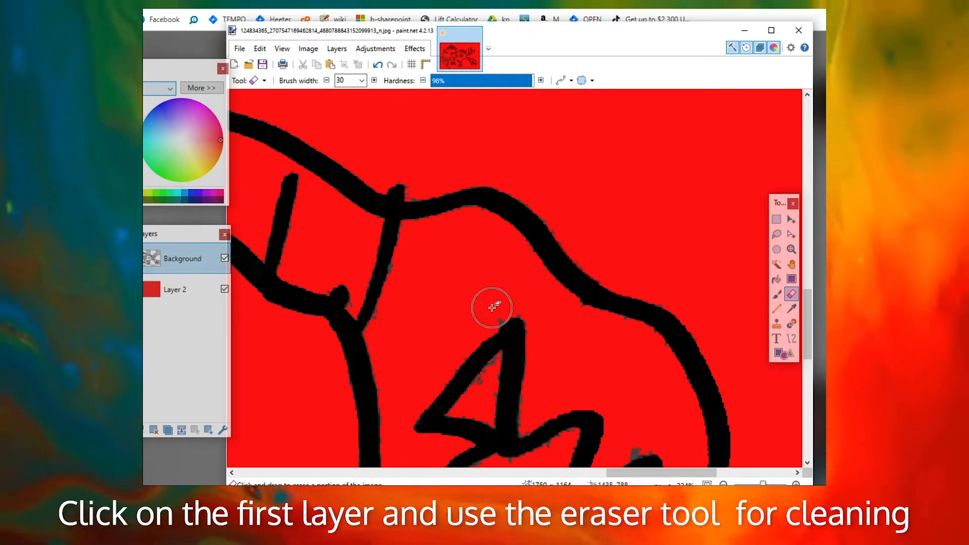
Erase the gray specks along the lower claw's teeth and outline using Eraser widths of 15 and 6
scroll(303, 161, "up", 2)
left_click(362, 80)
left_click(341, 146)
scroll(459, 249, "down", 6)
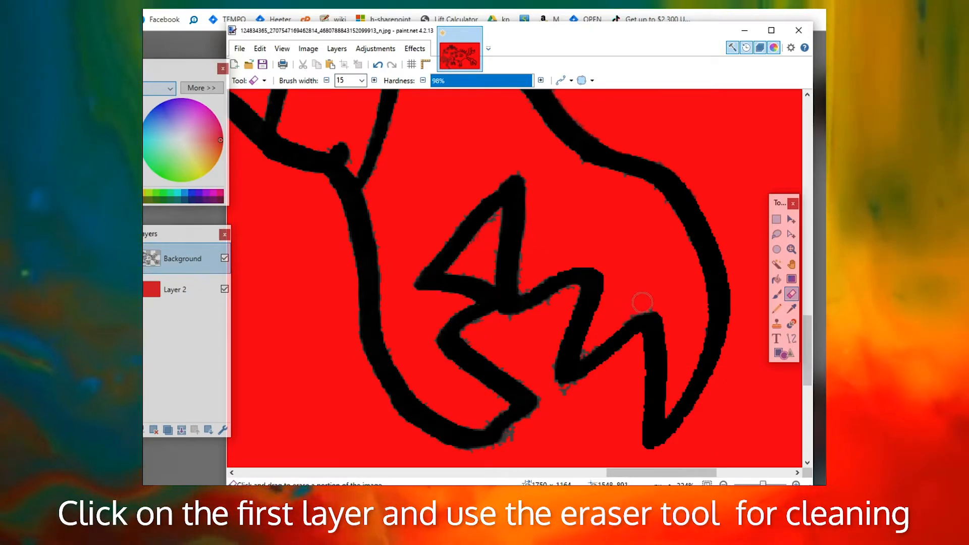
left_click(362, 81)
left_click(343, 130)
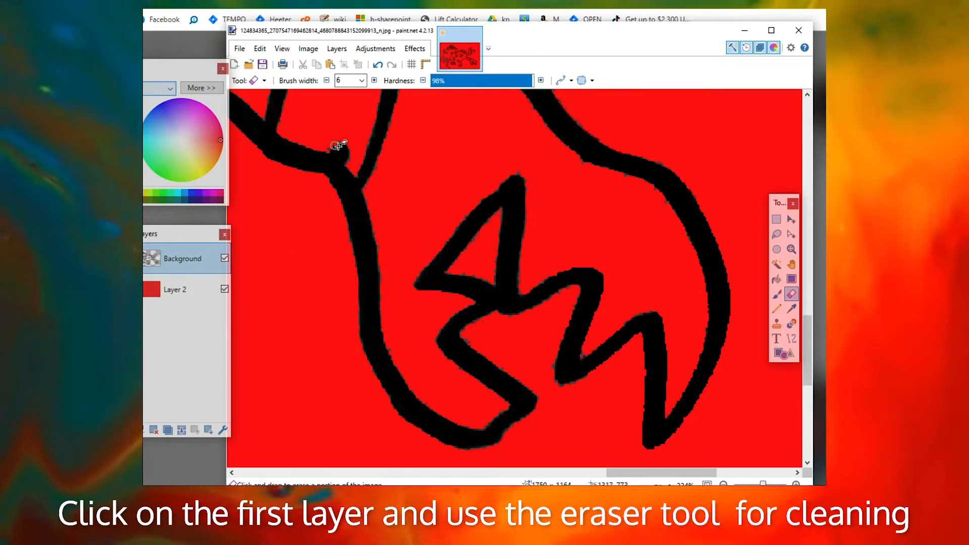
Check the whole drawing against the red backdrop and hide the red Layer 2
scroll(383, 163, "down", 6)
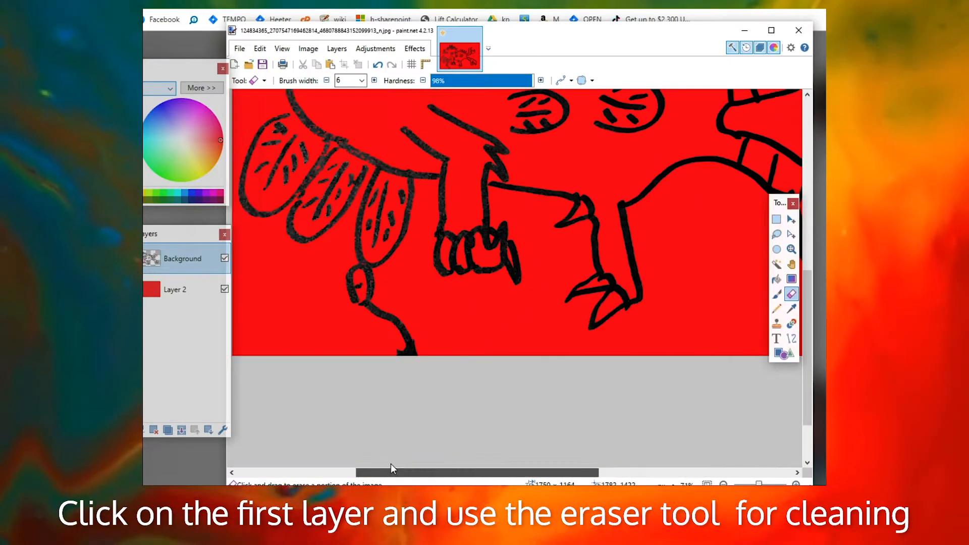
scroll(385, 255, "up", 3)
scroll(644, 372, "down", 3)
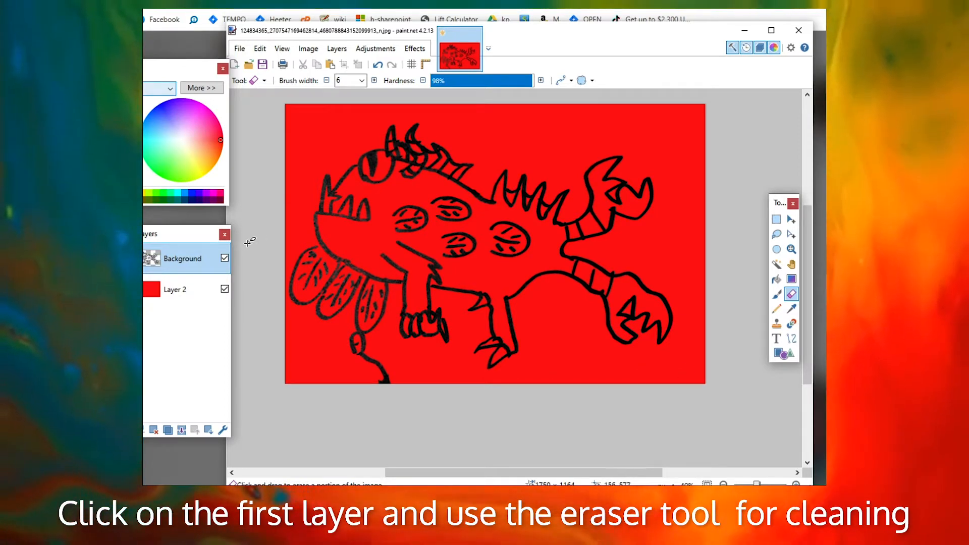
left_click(225, 290)
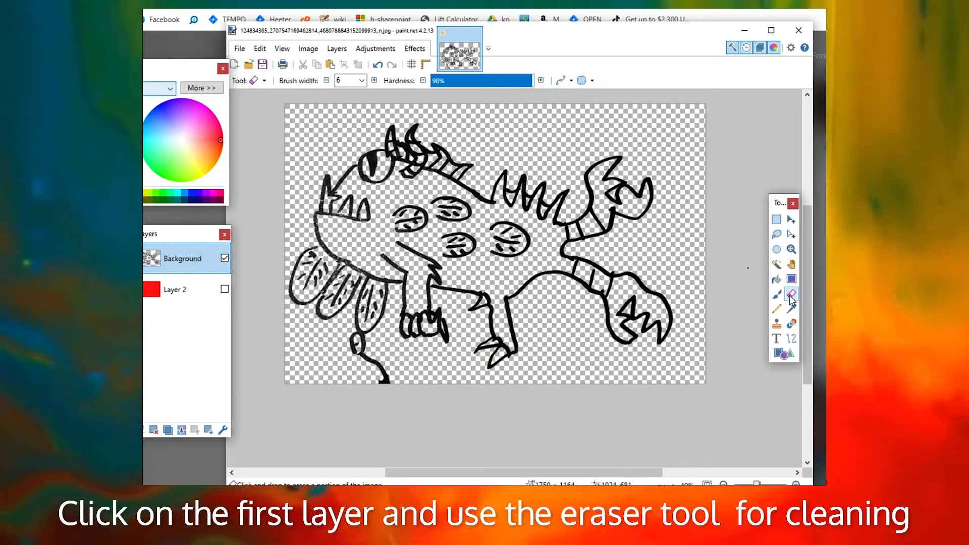
Erase the curled strand hanging below the third fin with a 90-wide Eraser, and check the result by briefly showing the red layer
left_click(361, 81)
left_click(353, 307)
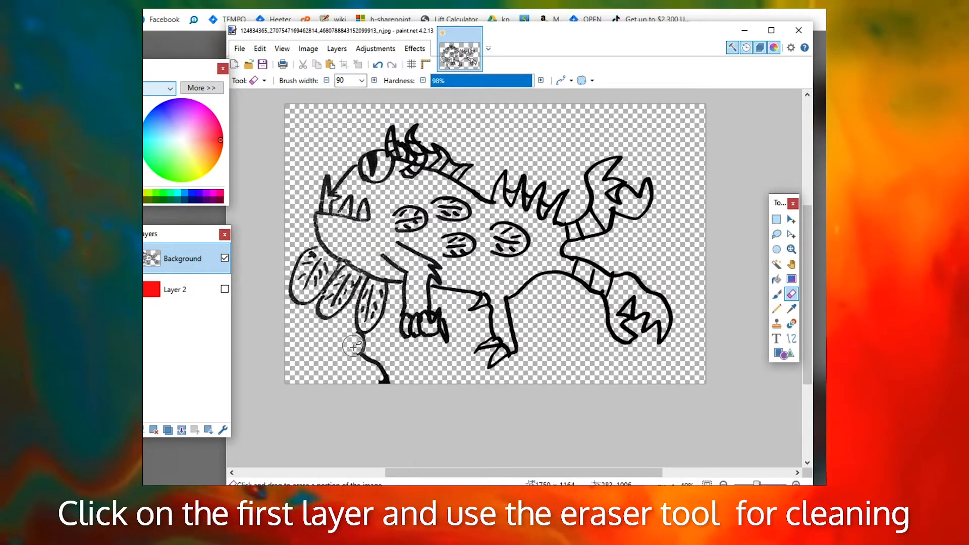
scroll(354, 346, "up", 5)
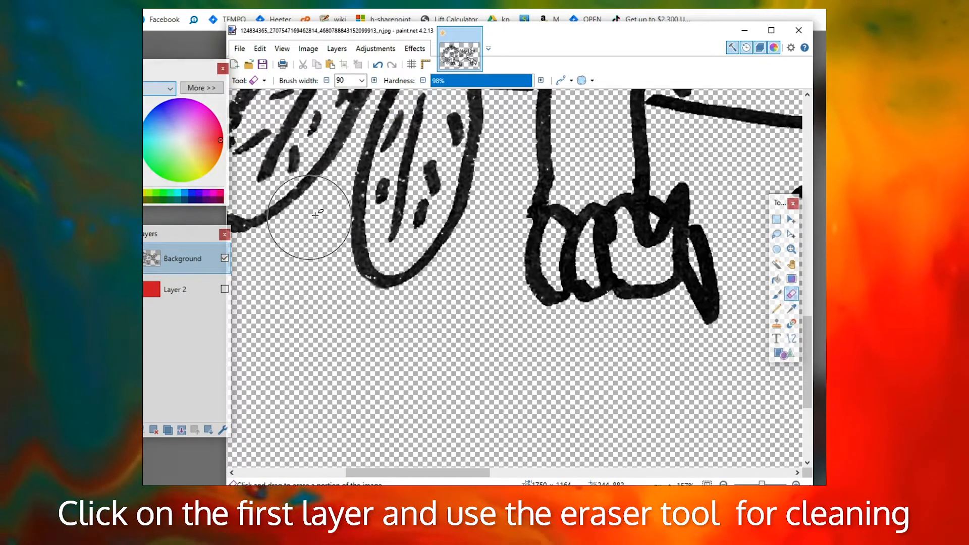
scroll(360, 231, "down", 4)
scroll(360, 231, "down", 2)
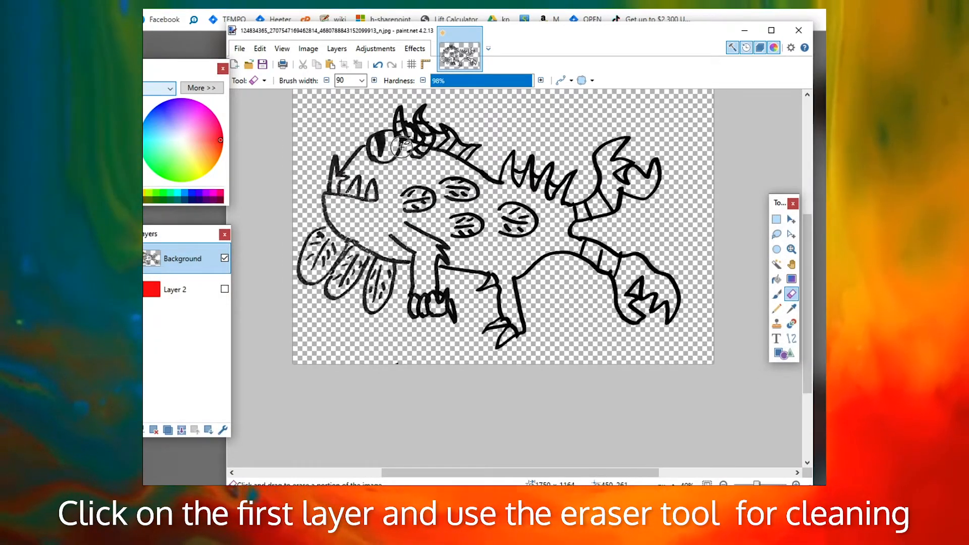
left_click(225, 289)
left_click(224, 289)
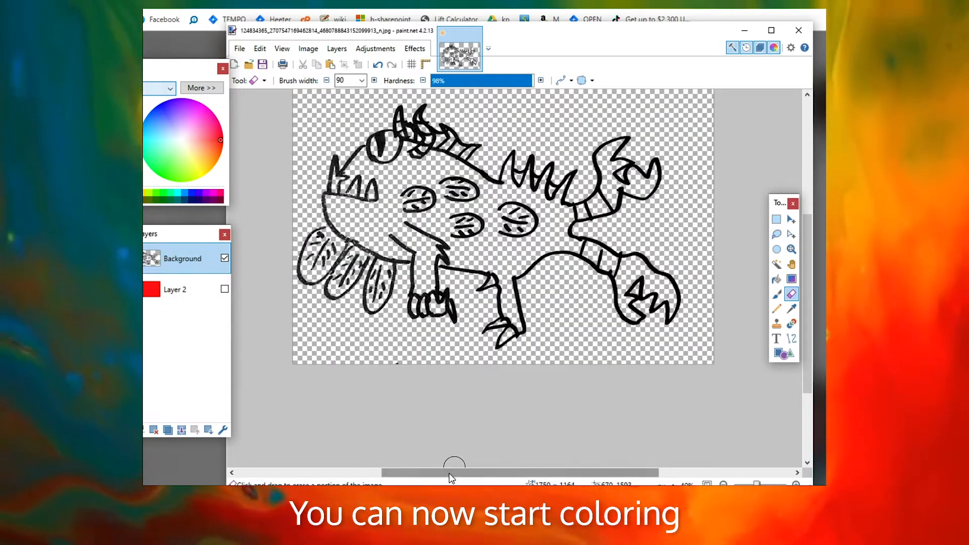
Choose bright green as the primary color for coloring the creature
left_click_drag(455, 472, 399, 474)
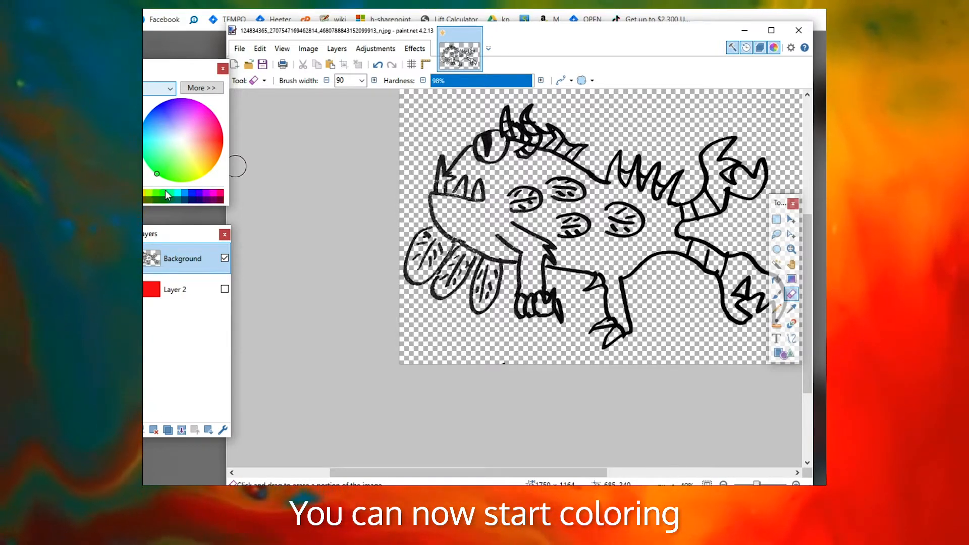
left_click(174, 173)
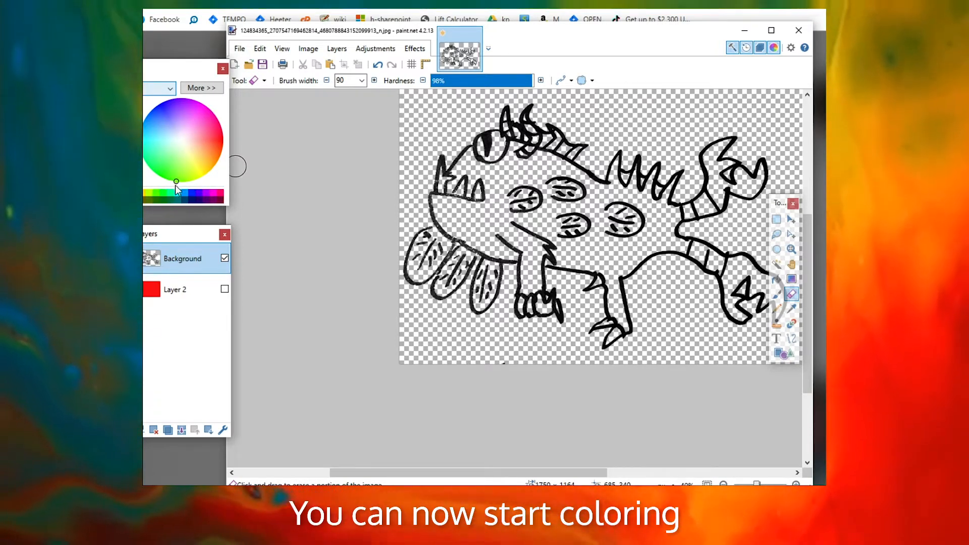
left_click(164, 167)
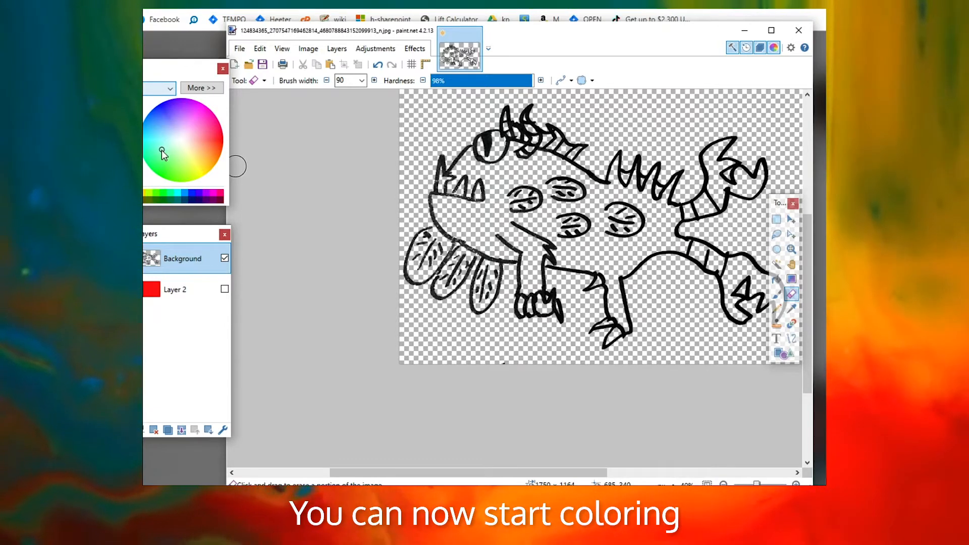
left_click(777, 280)
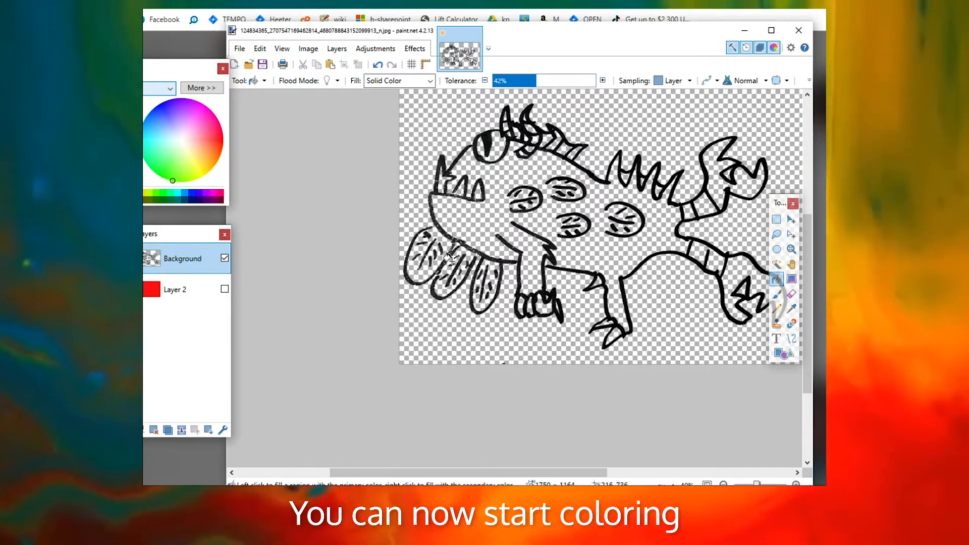
Bridge the gaps between the jaw line and the tops of the first two fins with a 4-wide green Paintbrush
scroll(404, 250, "up", 3)
scroll(404, 250, "up", 2)
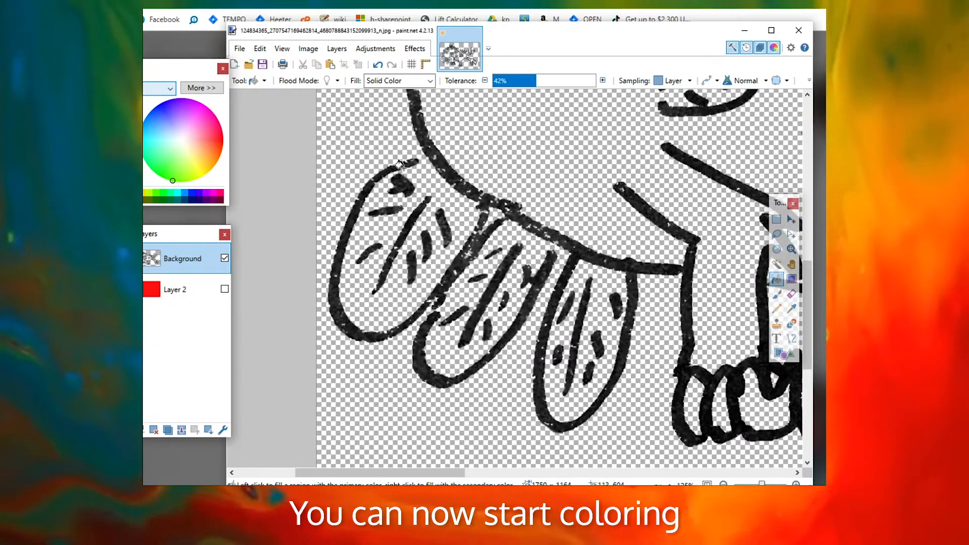
left_click(779, 294)
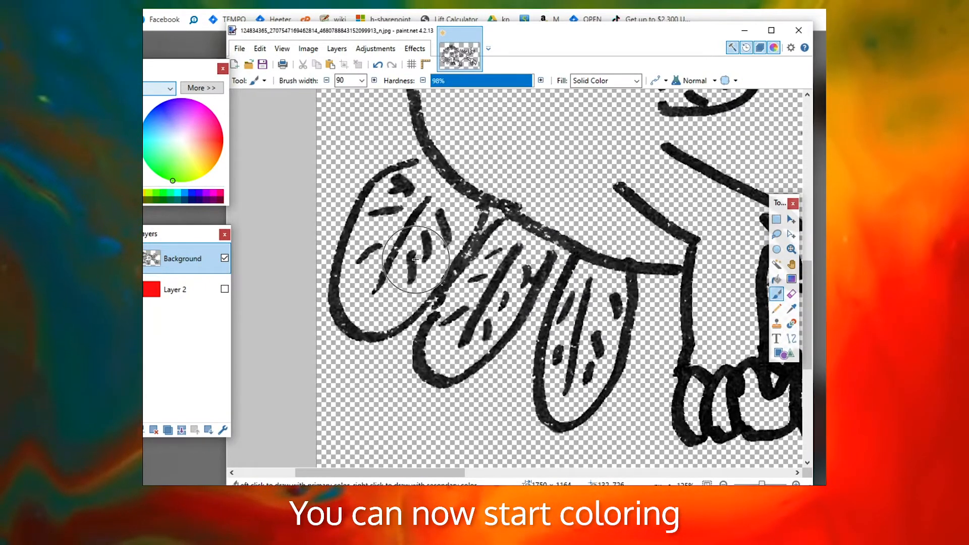
left_click(362, 82)
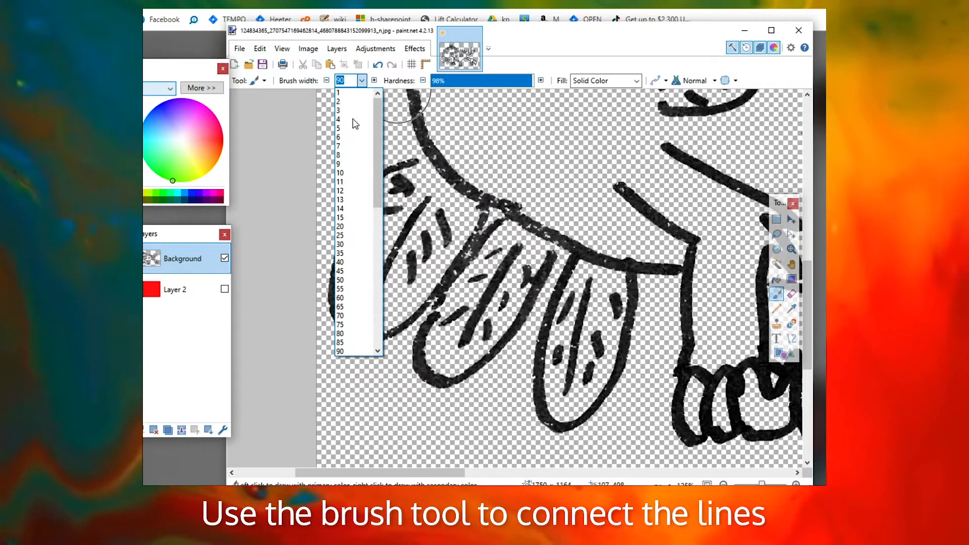
left_click(347, 120)
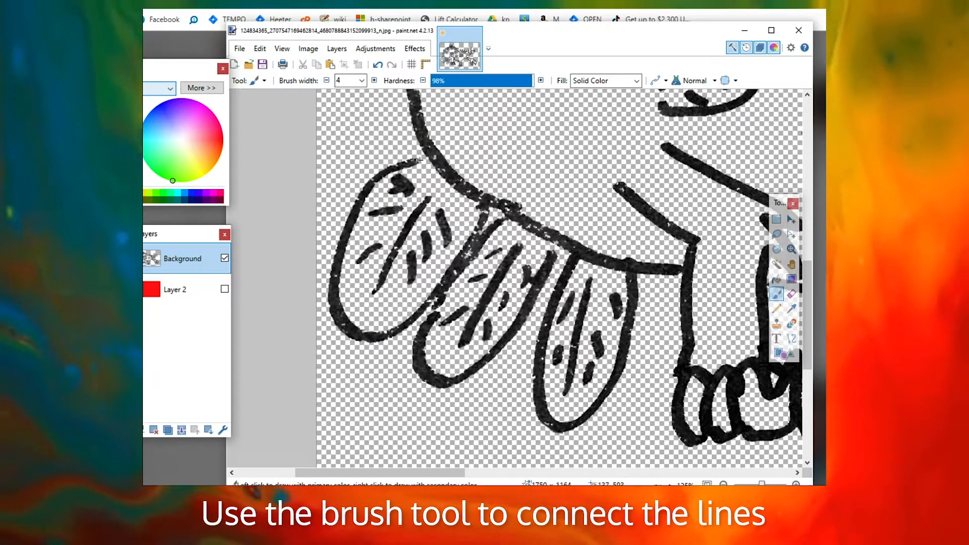
left_click_drag(420, 160, 427, 158)
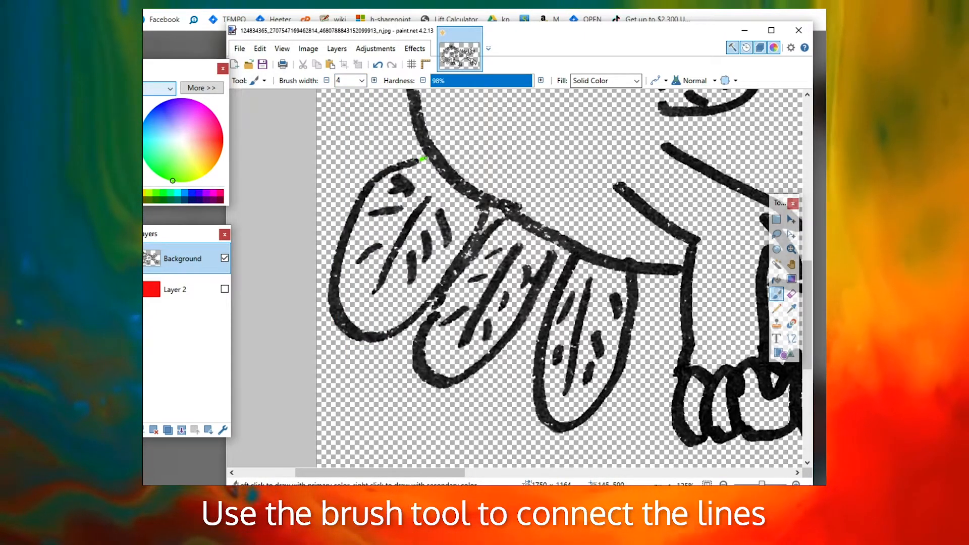
left_click(554, 249)
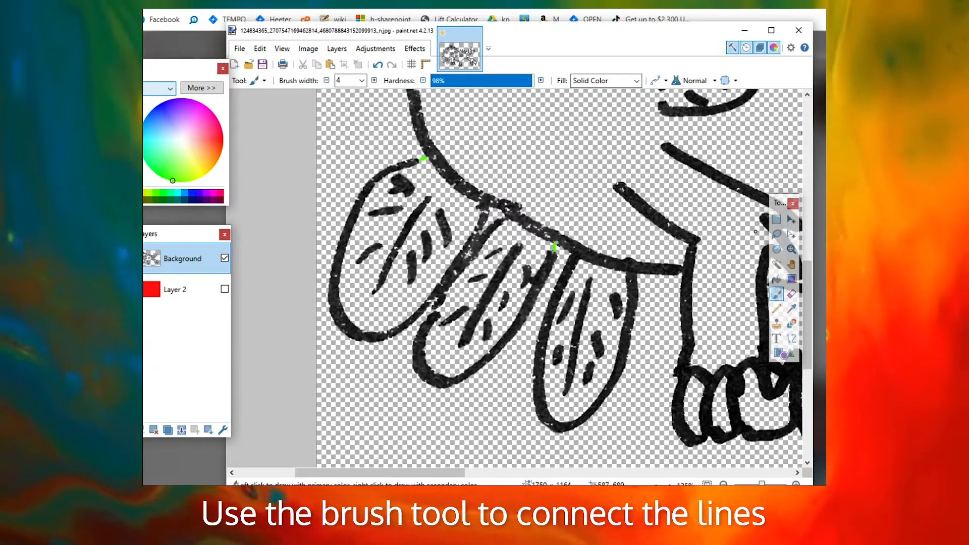
Select the inside of the first fin with the Magic Wand and paint it bright green with a 14-wide, then a 200-wide Paintbrush
left_click(777, 263)
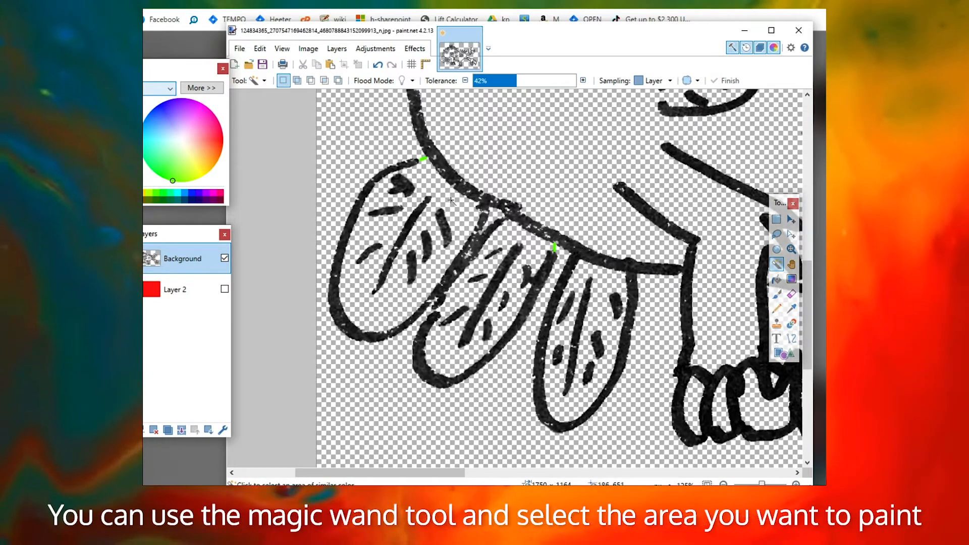
left_click(430, 187)
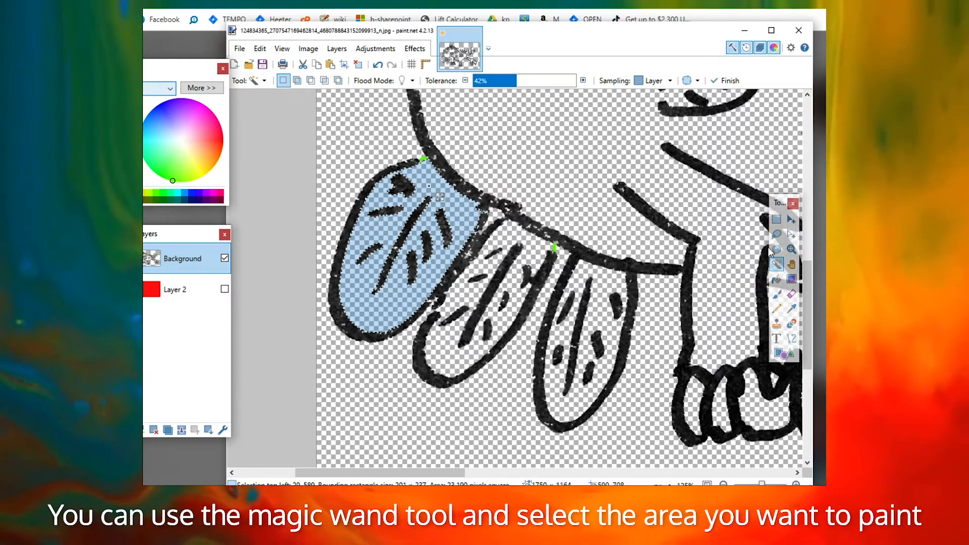
left_click(777, 296)
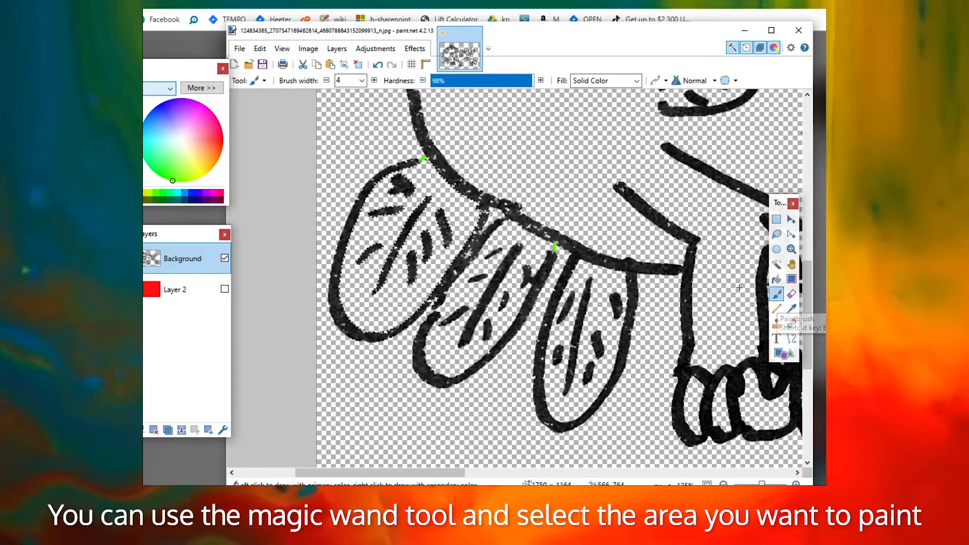
left_click(362, 80)
left_click(354, 182)
mouse_move(399, 217)
left_mouse_down()
mouse_move(384, 250)
mouse_move(425, 275)
mouse_move(404, 212)
mouse_move(402, 293)
mouse_move(353, 298)
mouse_move(389, 192)
mouse_move(358, 166)
left_mouse_up()
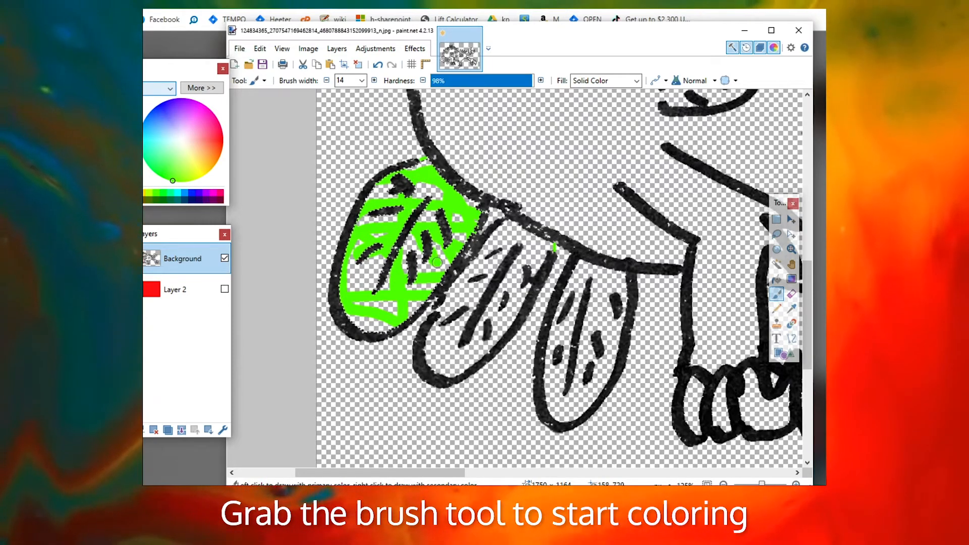
left_click_drag(401, 265, 387, 199)
Drop the fin selection and close the gap between the first and second fins with a 3-wide green Paintbrush
left_click(362, 80)
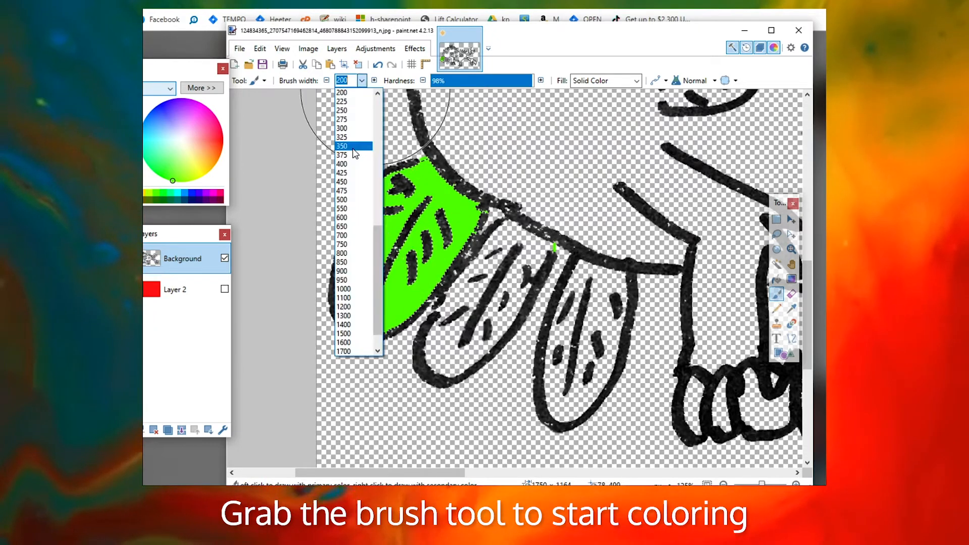
scroll(356, 151, "up", 4)
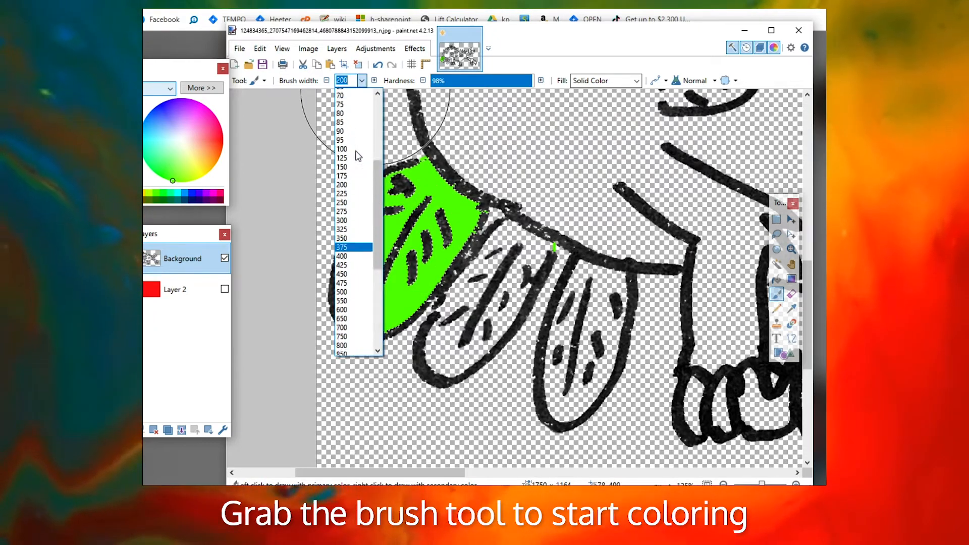
left_click(352, 181)
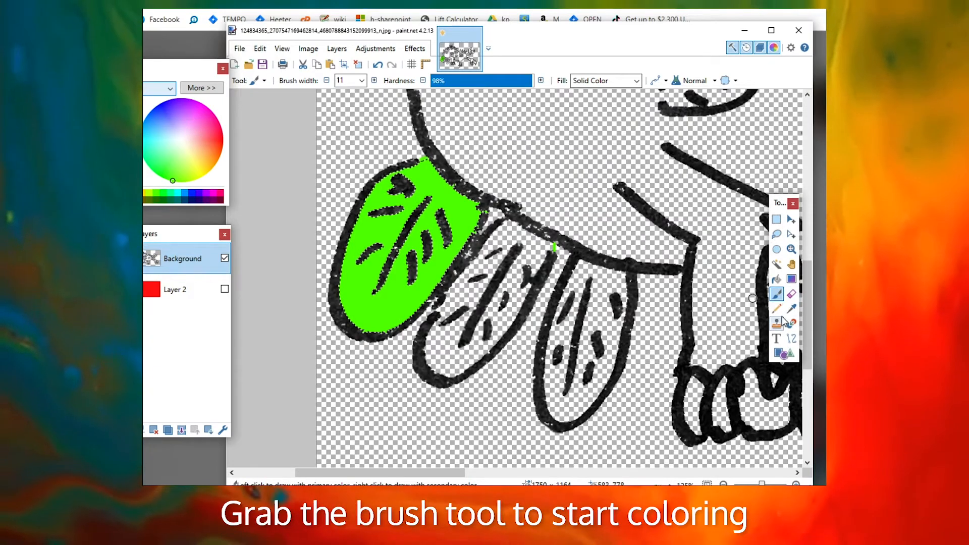
left_click(776, 279)
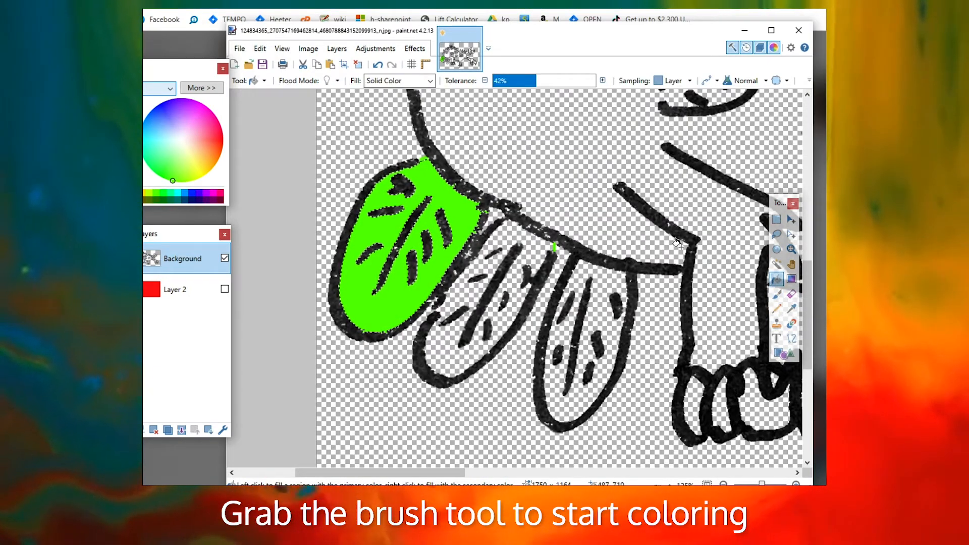
left_click(776, 220)
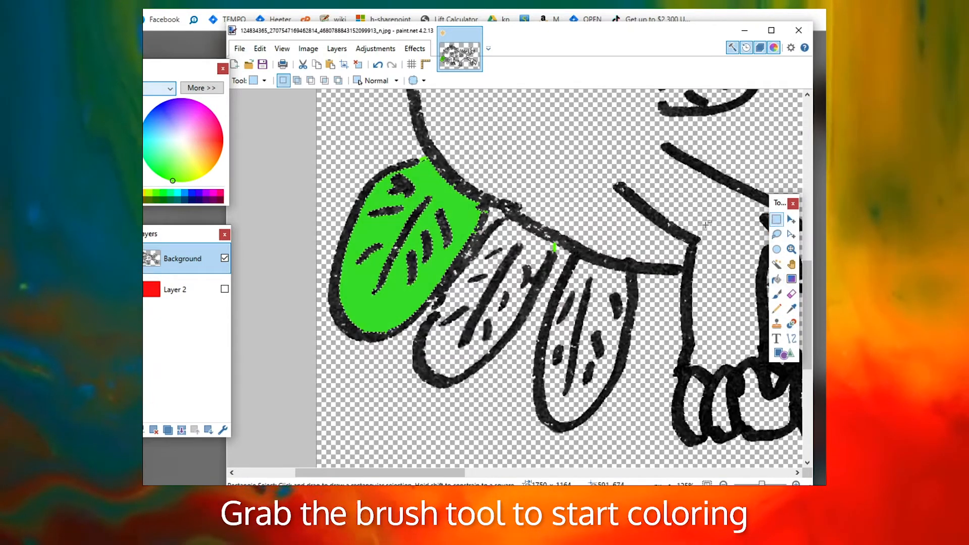
left_click(777, 295)
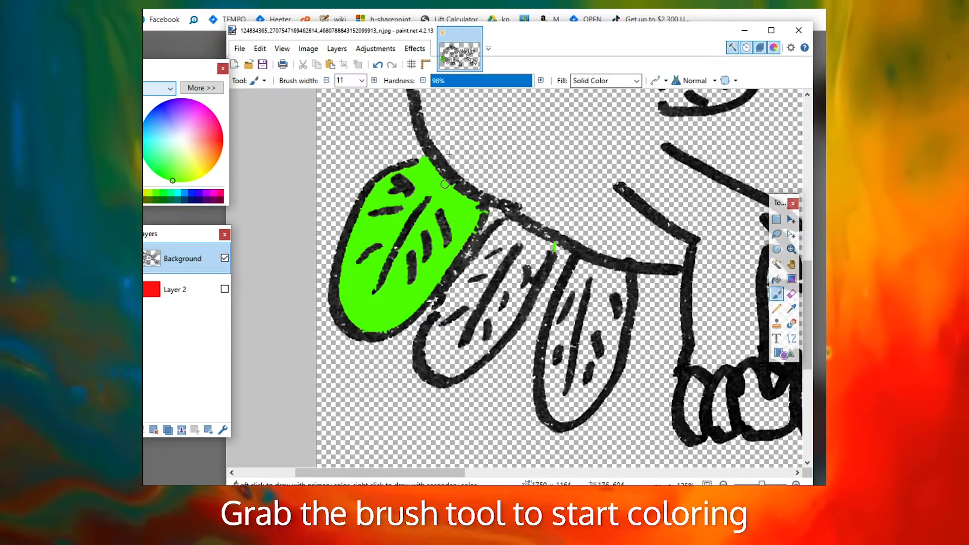
left_click(361, 80)
left_click(347, 111)
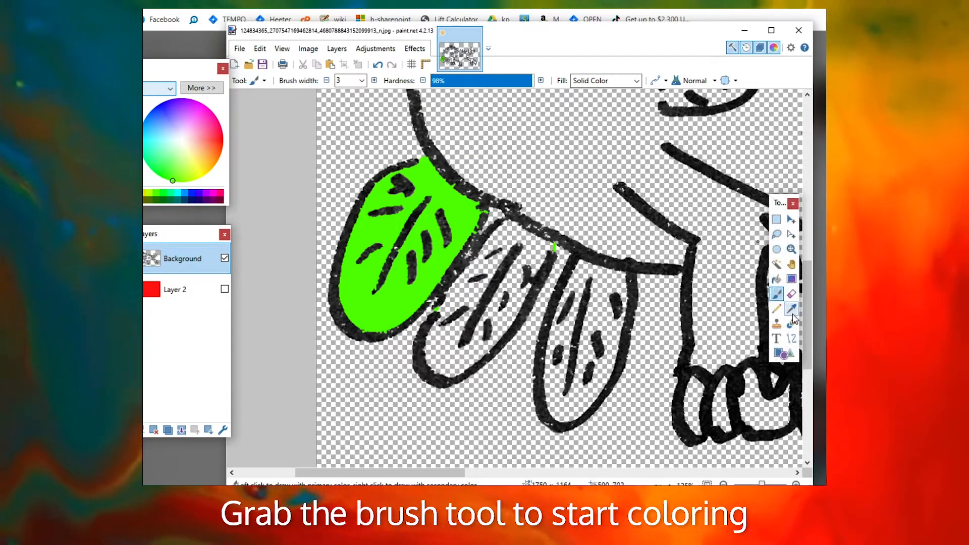
Fill the second and third fins and the four body spots with bright green using the Paint Bucket at 42% tolerance
left_click(777, 280)
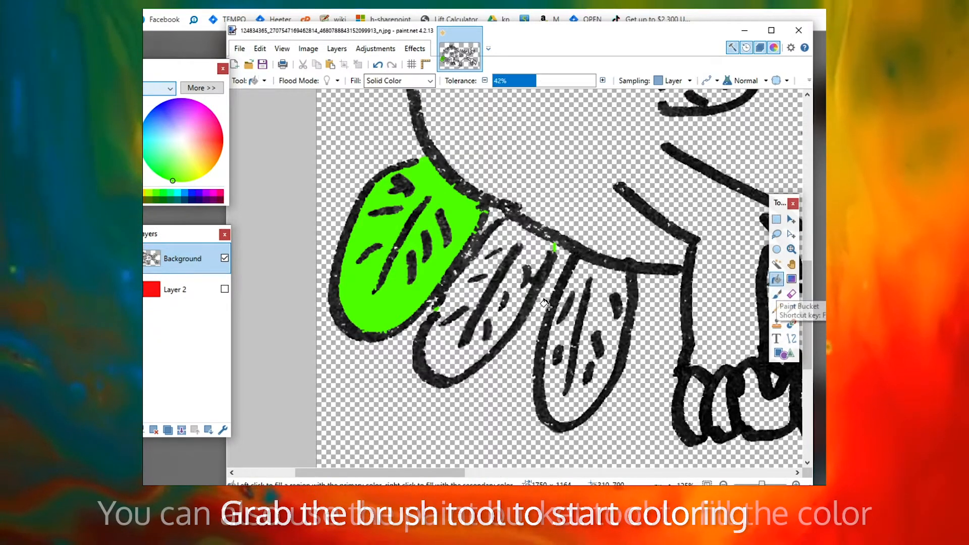
left_click(507, 235)
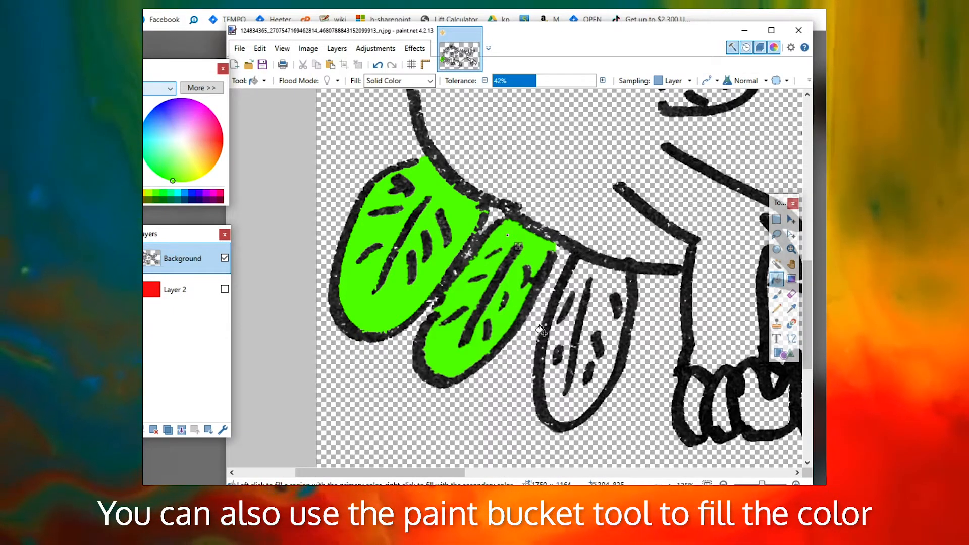
left_click(603, 286)
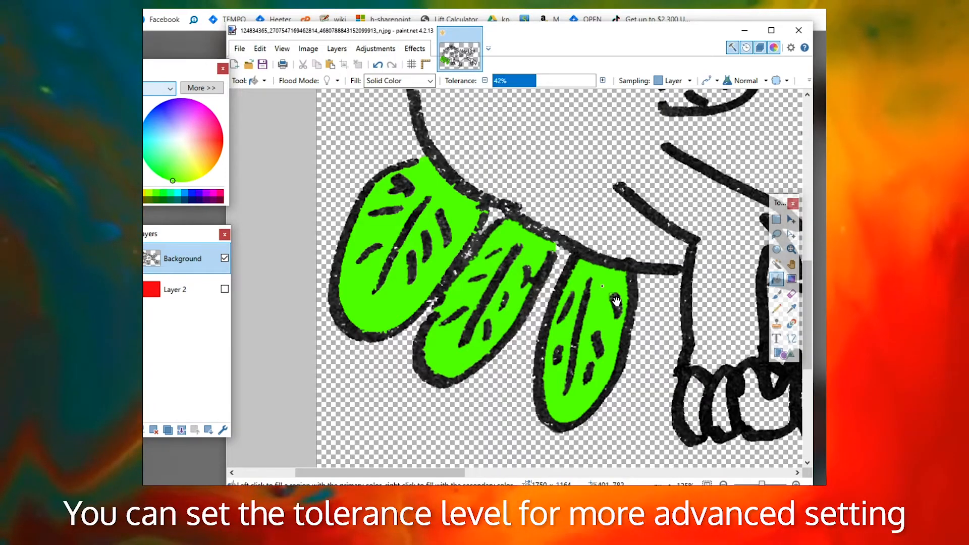
mouse_move(420, 471)
left_mouse_down()
mouse_move(488, 472)
mouse_move(463, 473)
left_mouse_up()
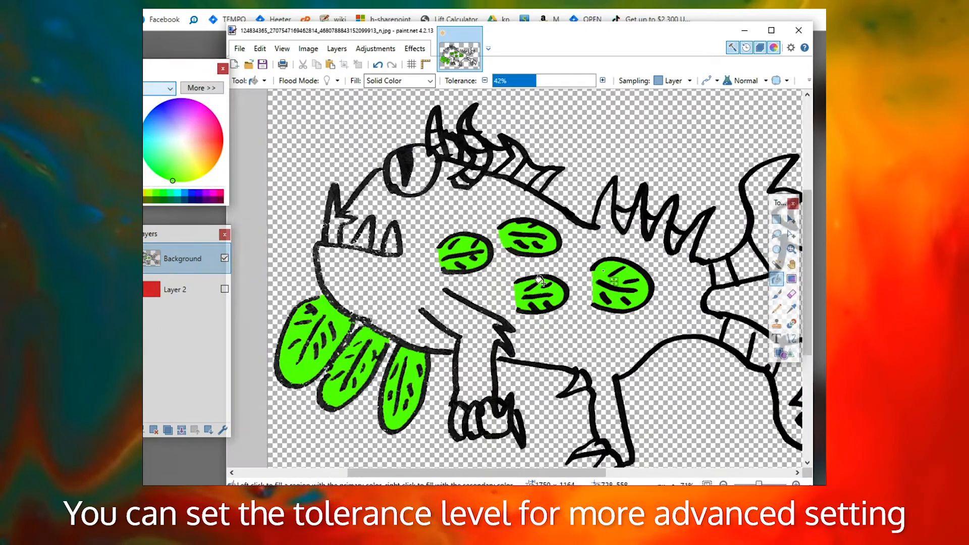
scroll(594, 303, "down", 1)
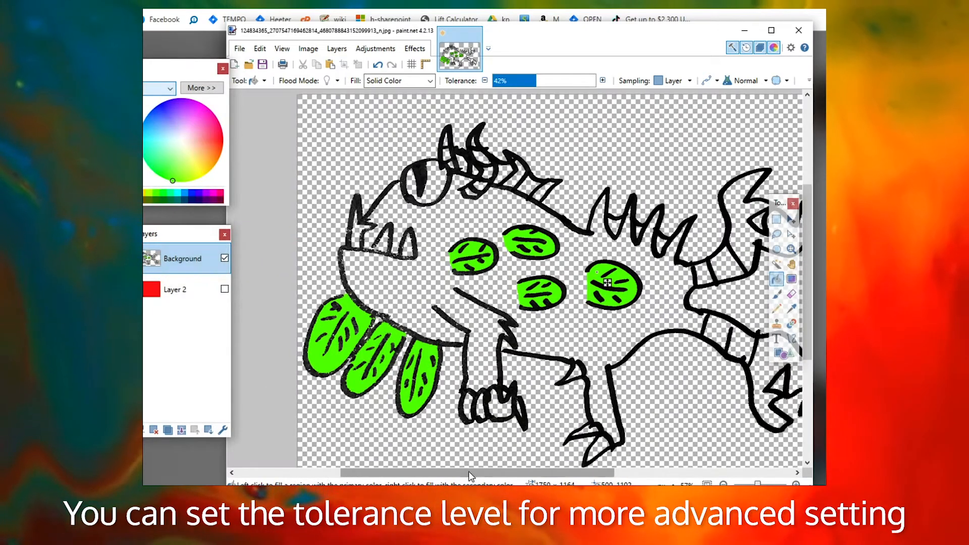
Choose a pale yellow and fill the largest body spot and the segments of both horns with the Paint Bucket
mouse_move(469, 475)
left_mouse_down()
mouse_move(536, 473)
mouse_move(485, 473)
mouse_move(495, 456)
left_mouse_up()
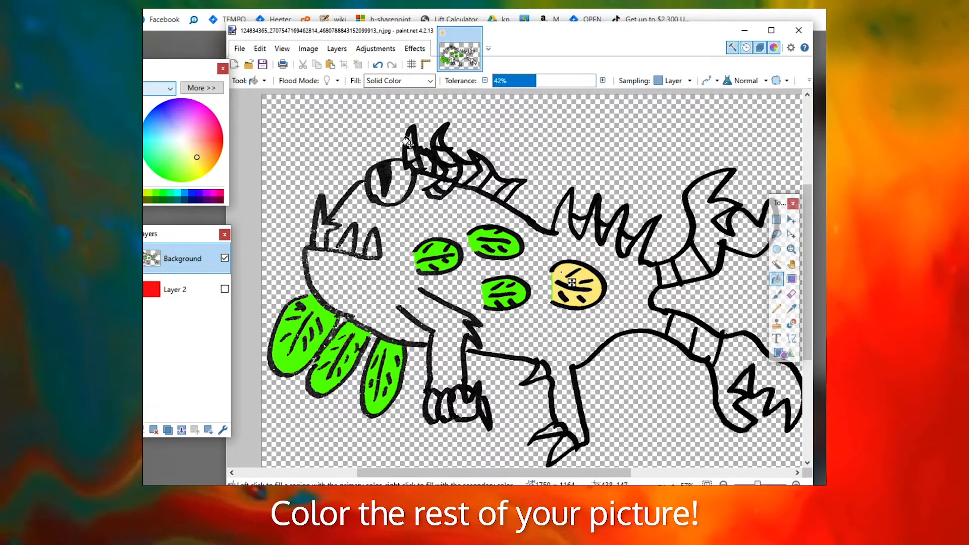
scroll(411, 172, "up", 3)
scroll(498, 139, "down", 1)
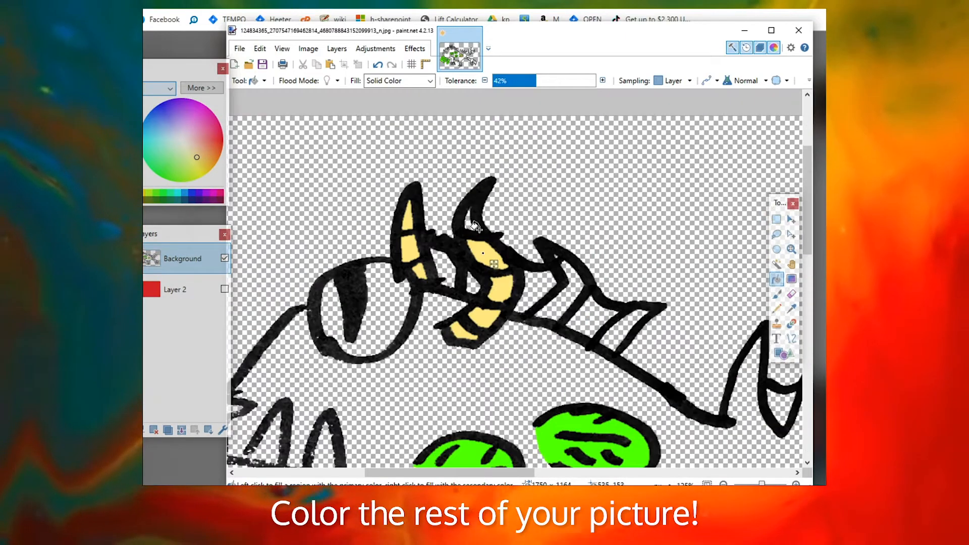
scroll(461, 310, "down", 2)
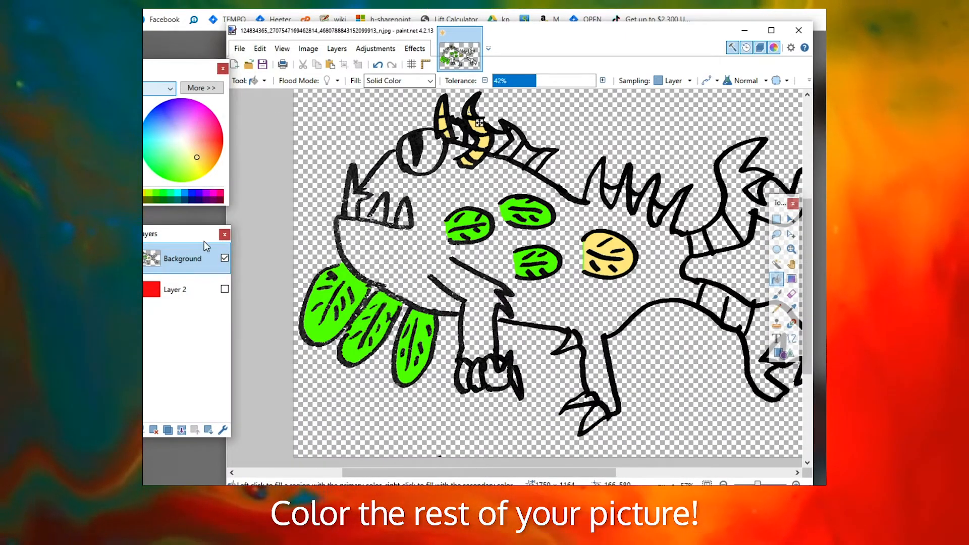
Choose purple and fill the tip of the second horn
left_click(206, 193)
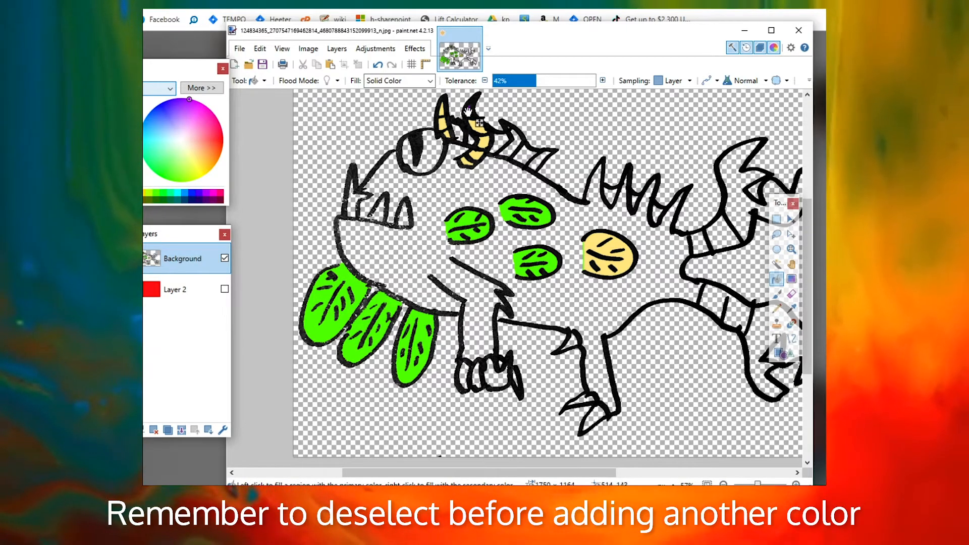
scroll(476, 129, "up", 5)
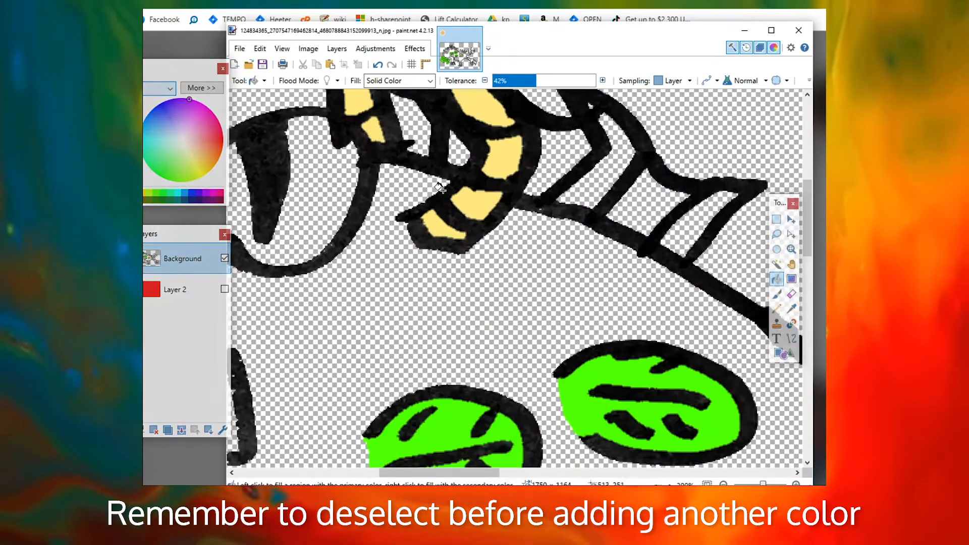
scroll(432, 230, "up", 5)
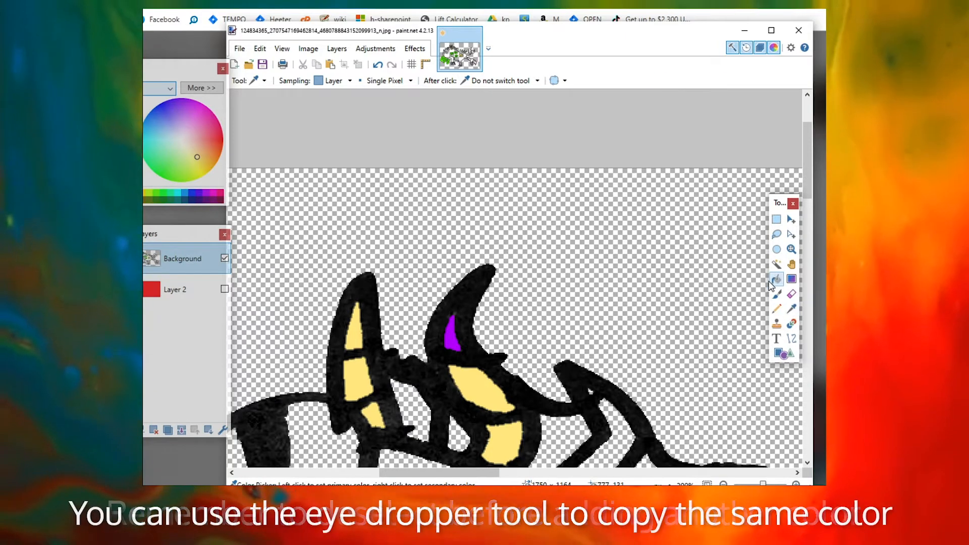
Fill the second horn's tip with the sampled pale yellow and finalize the fill by switching tools before returning to the Paint Bucket
key("f")
scroll(546, 303, "down", 10)
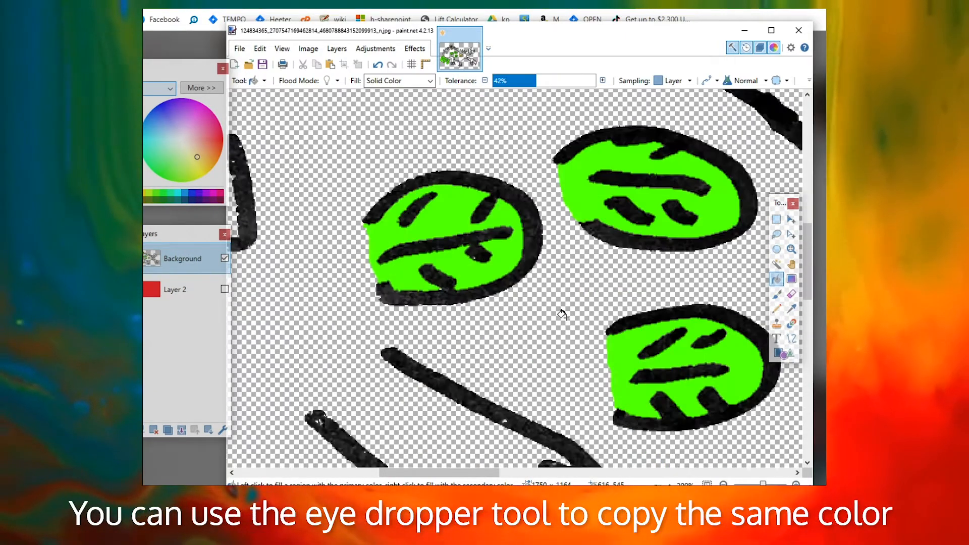
scroll(584, 270, "up", 4)
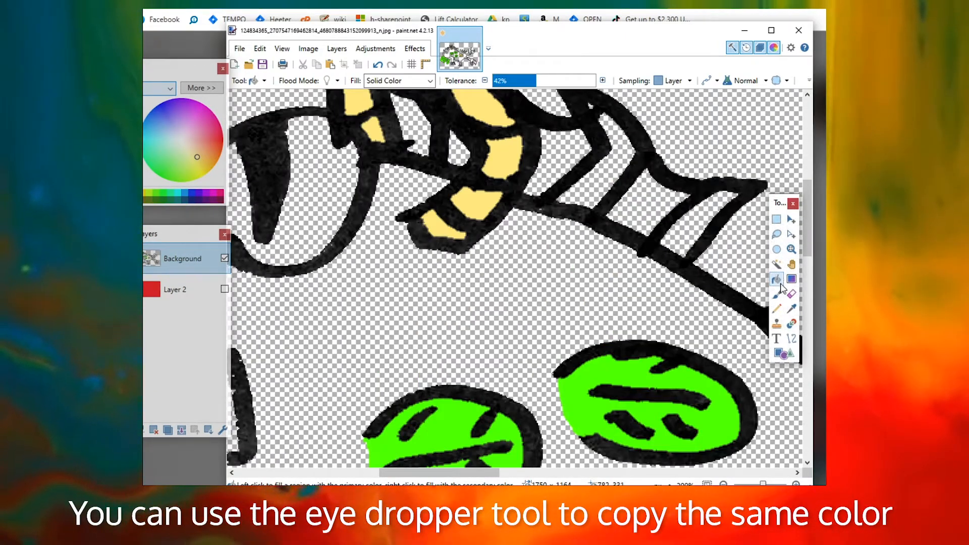
left_click(778, 310)
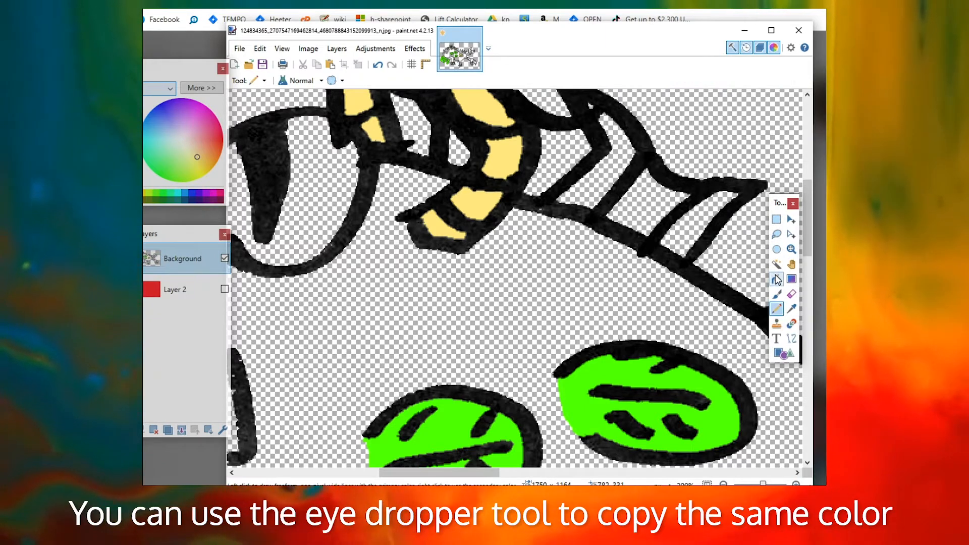
left_click(778, 279)
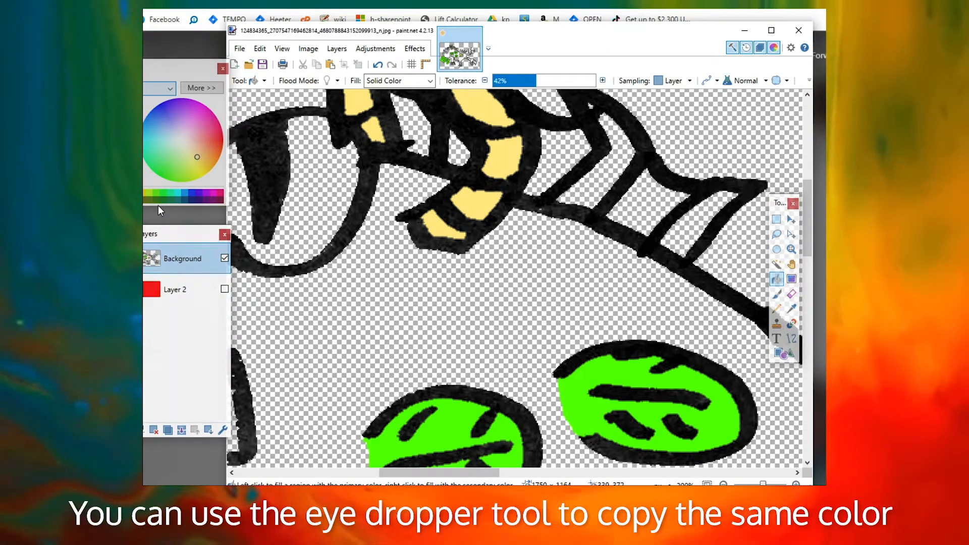
Sample the bright green from the drawing with the Color Picker and refill the largest body spot with it
left_click(796, 310)
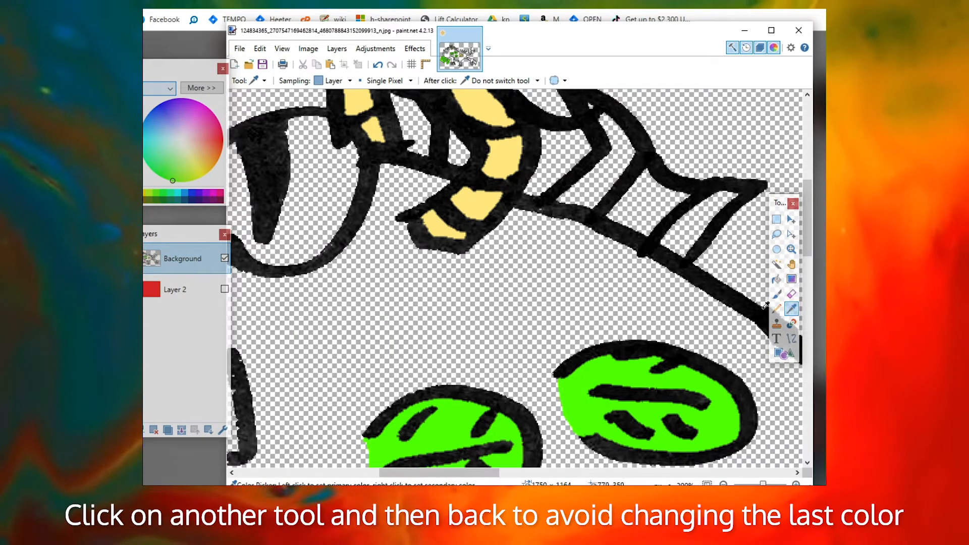
left_click(778, 279)
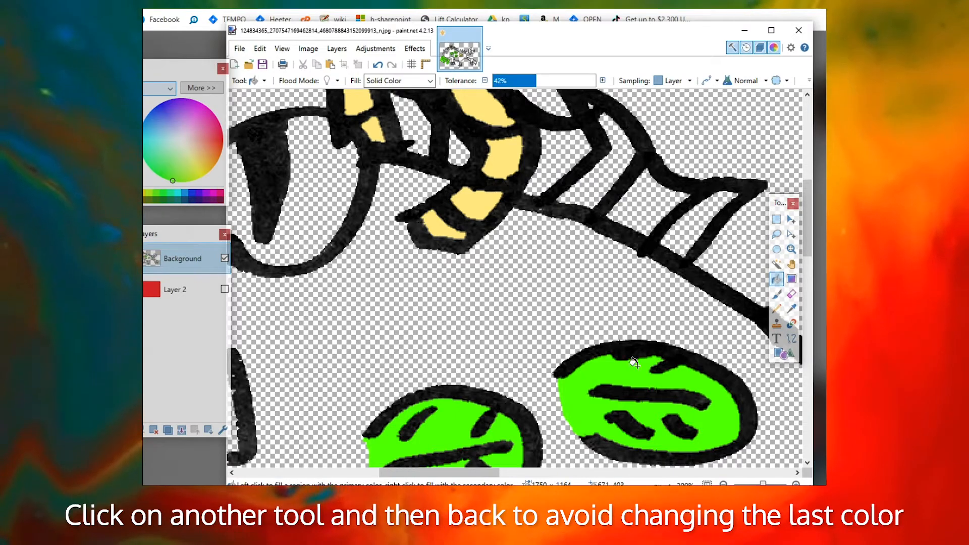
scroll(634, 363, "down", 2)
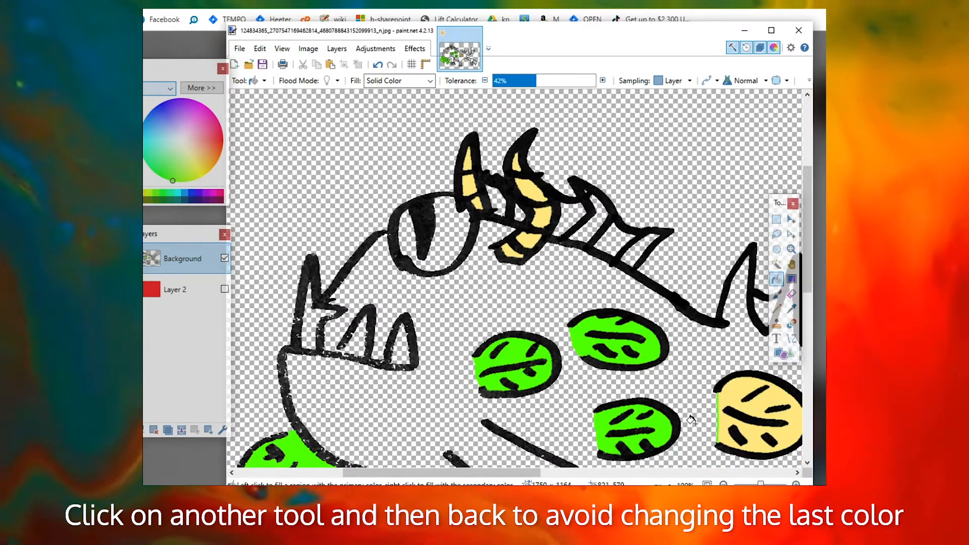
left_click_drag(461, 478, 557, 477)
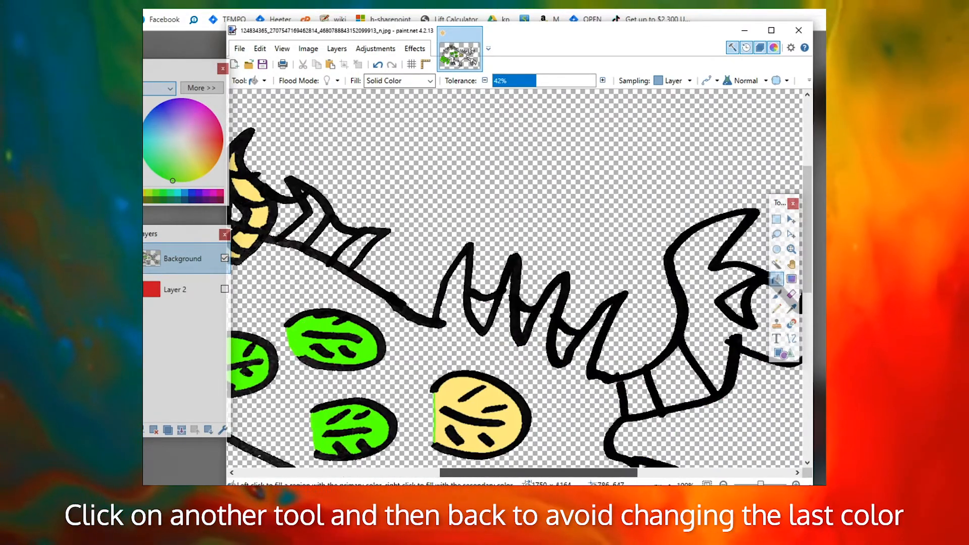
left_click(455, 393)
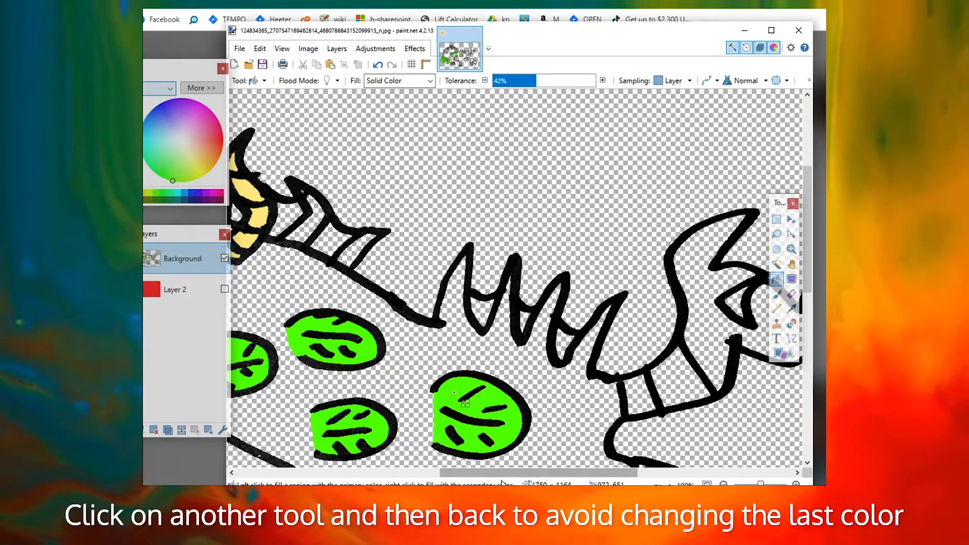
scroll(365, 398, "left", 2)
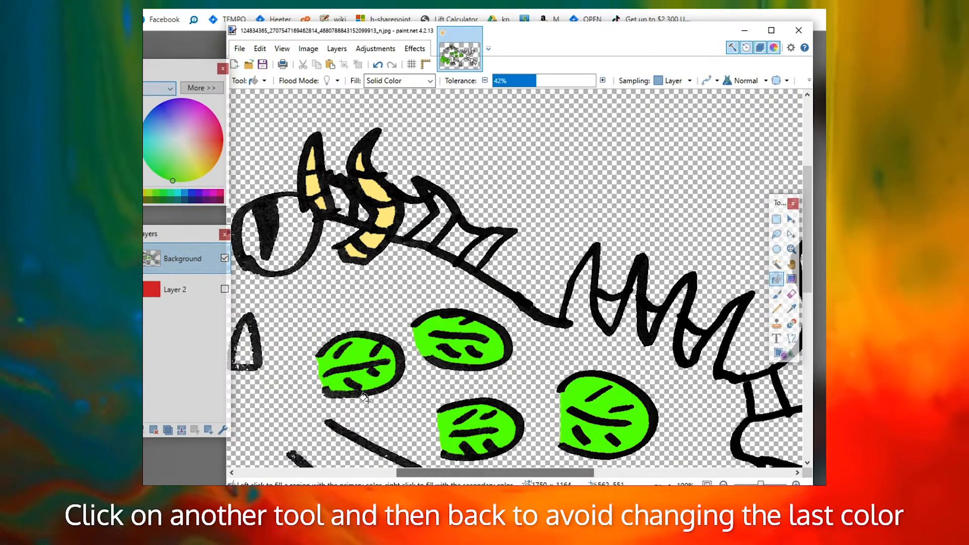
Choose a bright purple as the primary color for the next fill
left_click(198, 110)
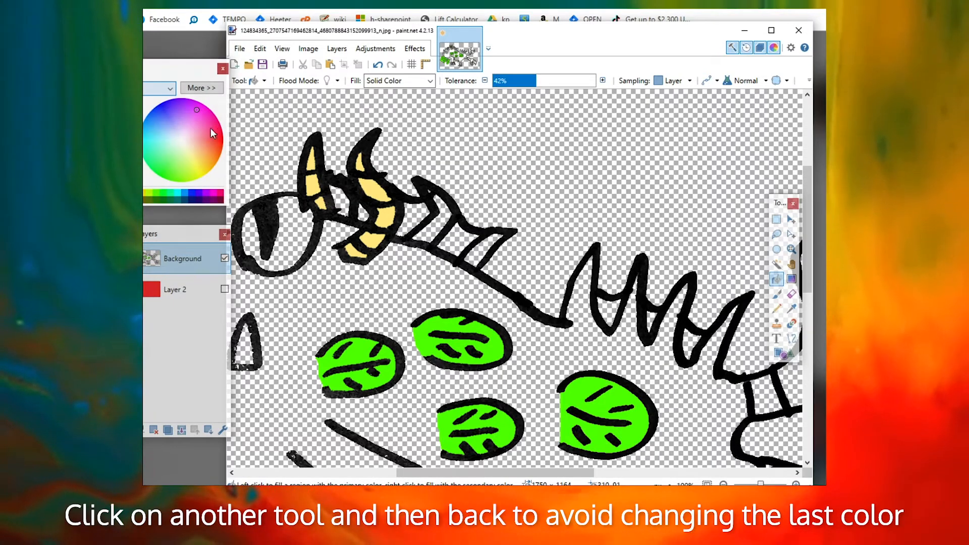
left_click(190, 107)
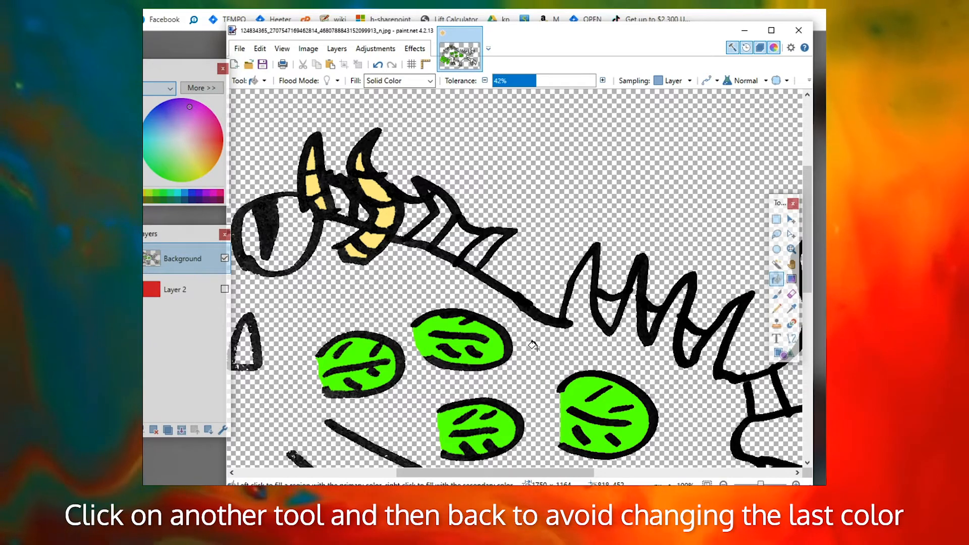
scroll(534, 346, "down", 4)
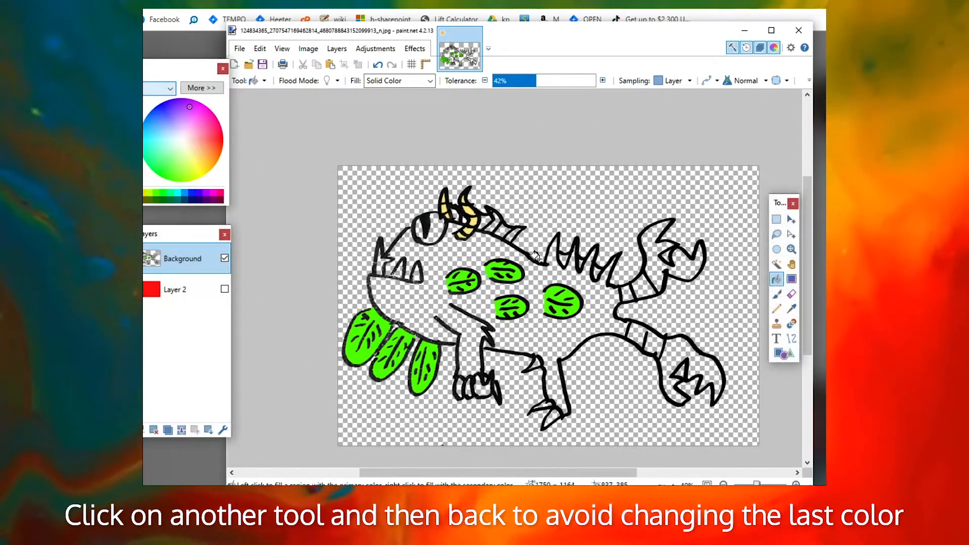
Fill the creature's body with the bright purple and undo the accidental white recolor of that fill
left_click(531, 277)
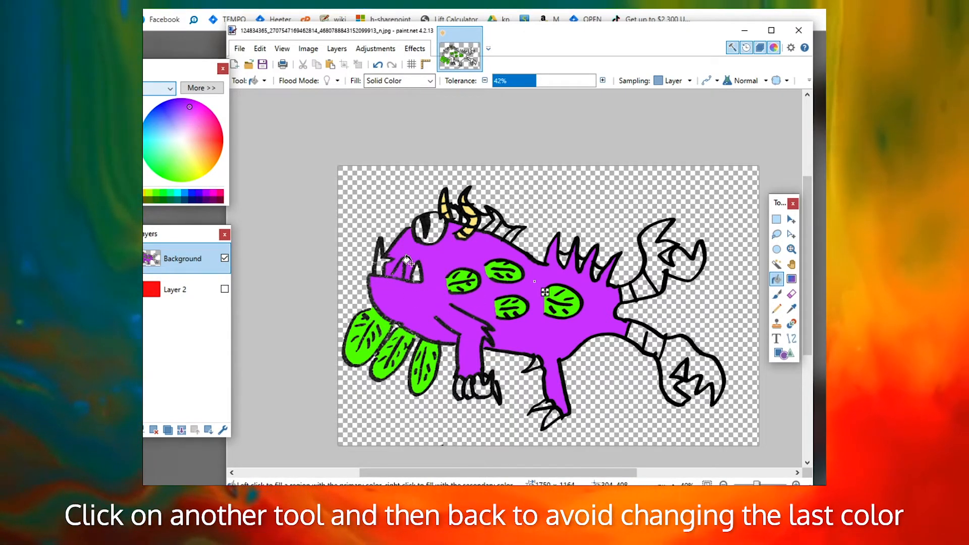
scroll(407, 295, "up", 3)
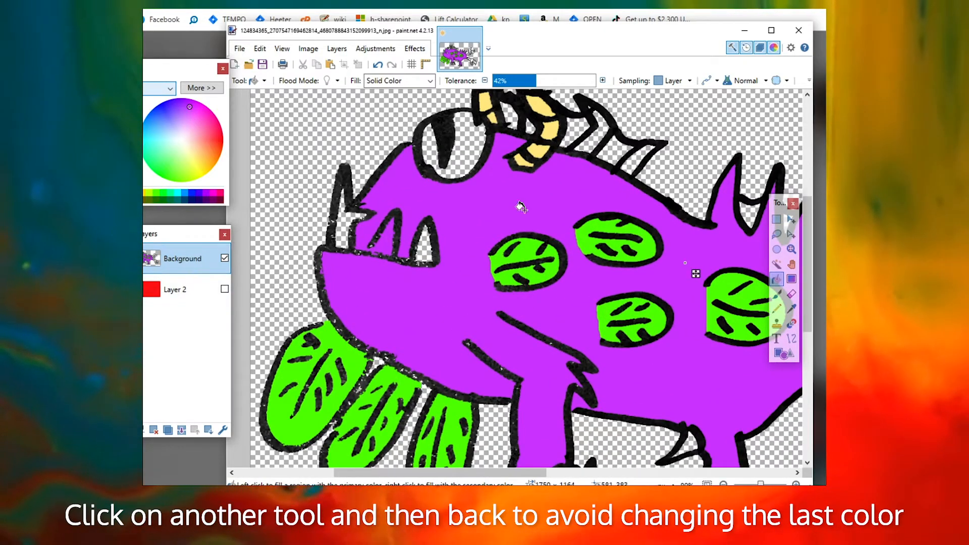
left_click(119, 199)
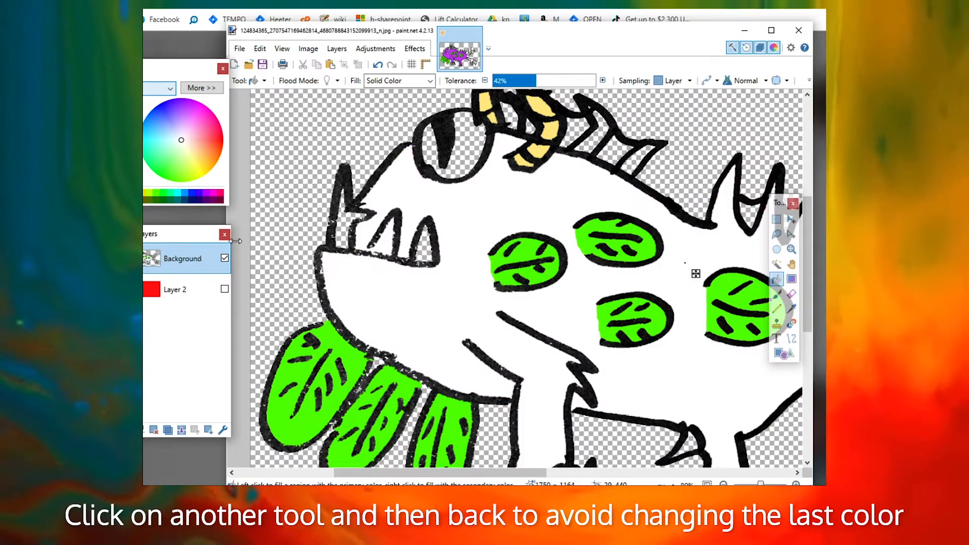
key("ctrl+z")
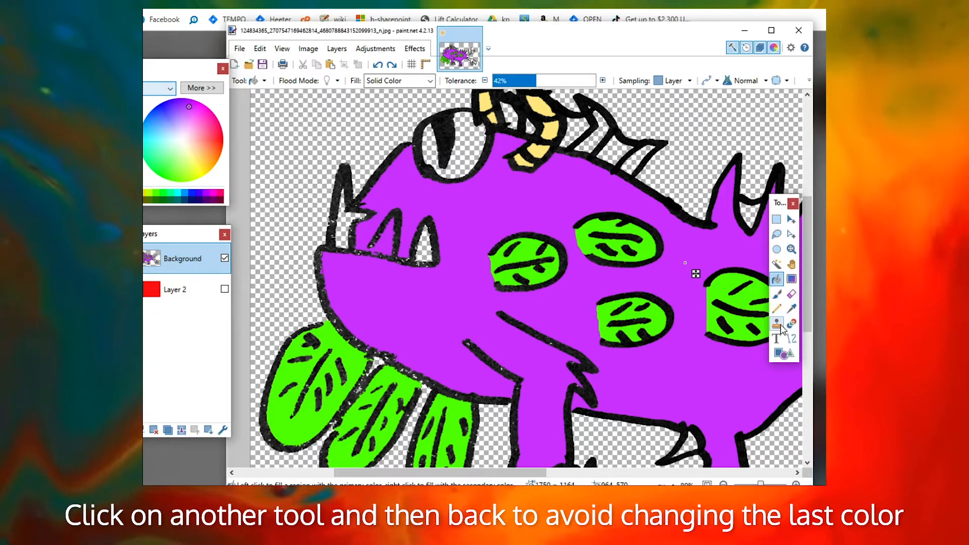
Patch the broken outline of the middle tooth by cloning nearby black line with the Clone Stamp at brush width 25
left_click(780, 328)
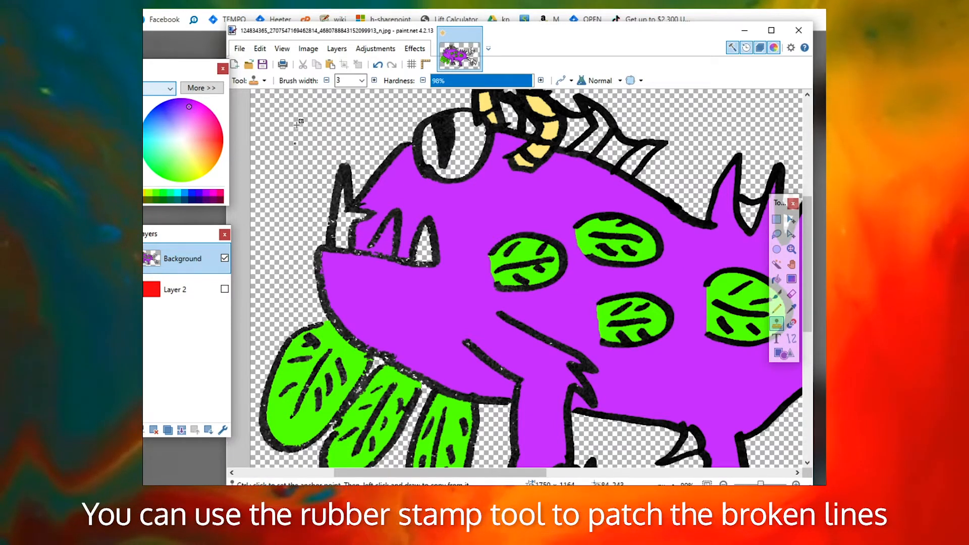
left_click(362, 81)
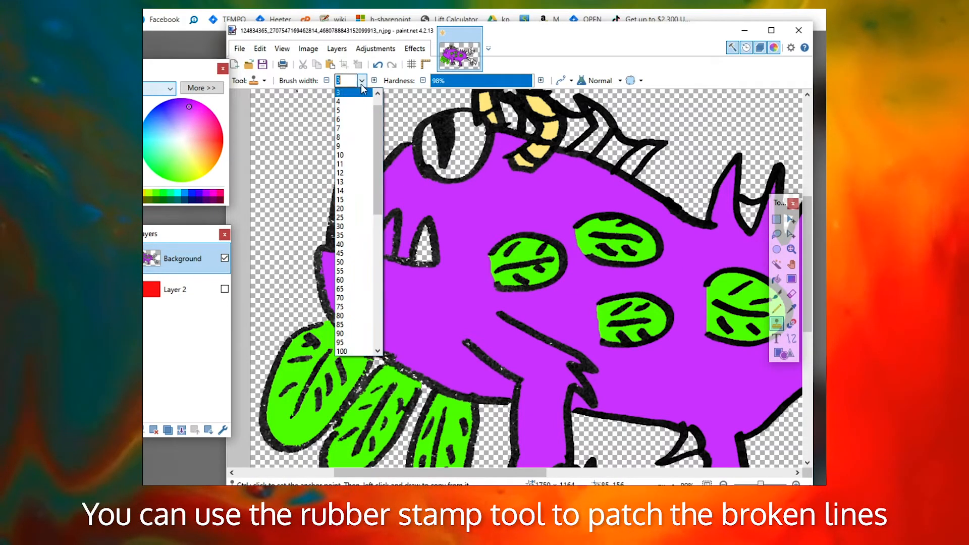
left_click(343, 217)
scroll(384, 240, "up", 4)
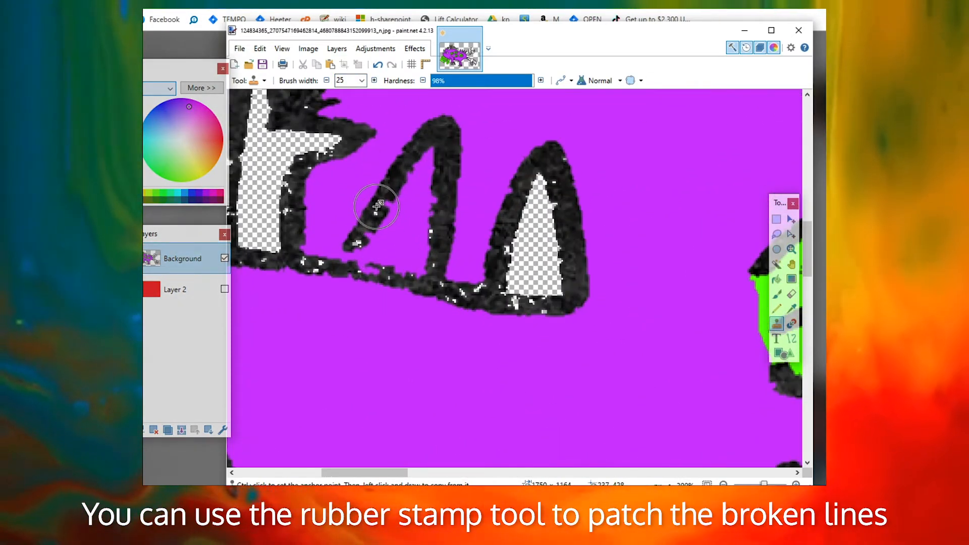
left_click(394, 178, "ctrl")
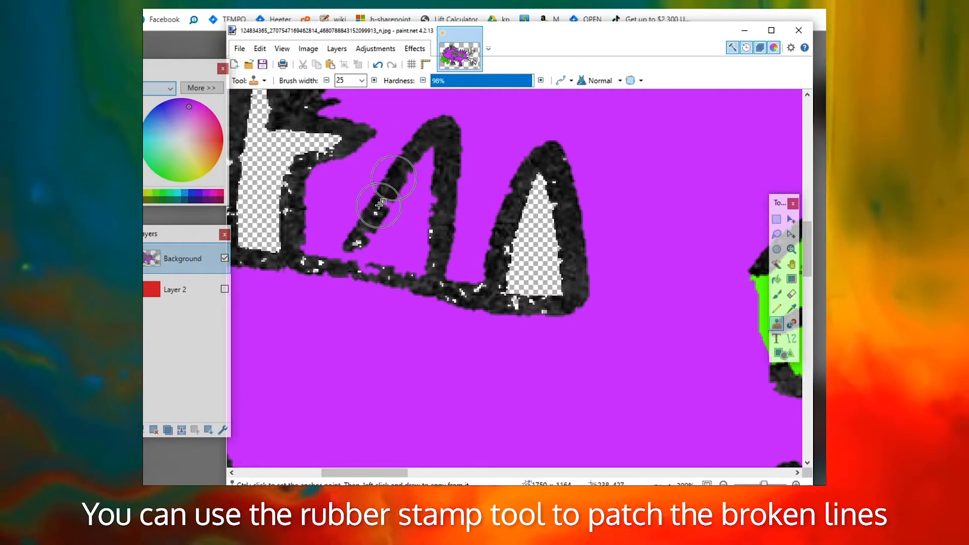
mouse_move(367, 229)
left_mouse_down()
mouse_move(351, 267)
mouse_move(364, 291)
mouse_move(406, 278)
left_mouse_up()
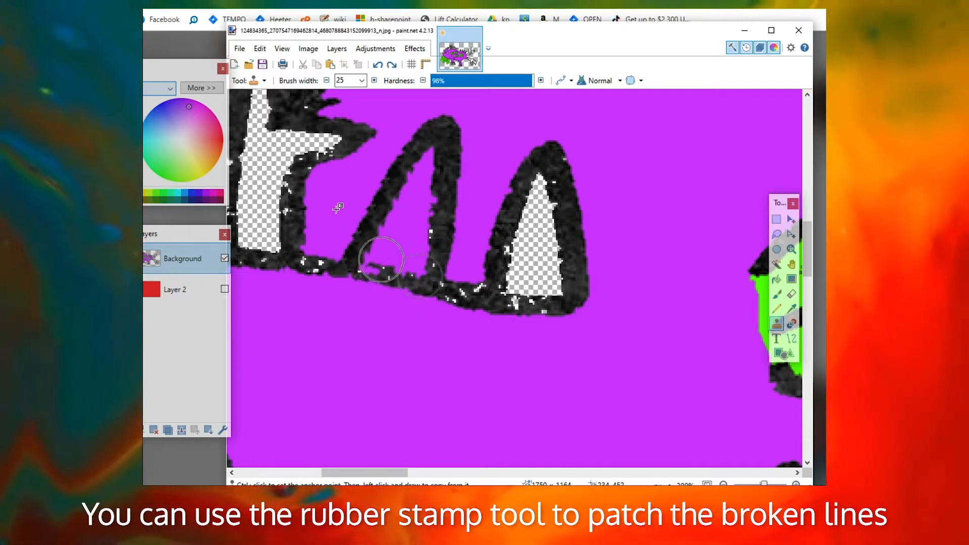
Reduce the Clone Stamp brush width to 10 and close the remaining gap in the mouth line under the middle tooth
left_click(362, 80)
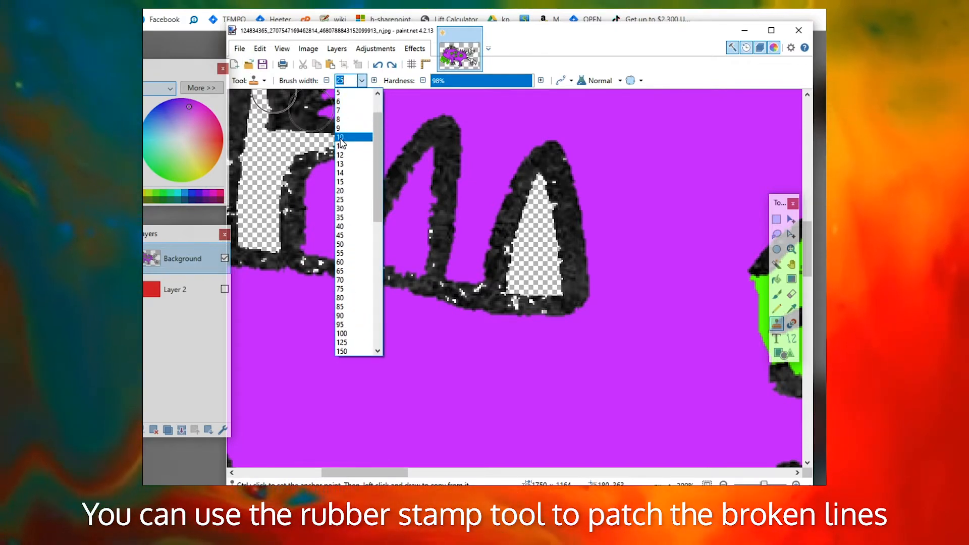
left_click(340, 139)
left_click_drag(406, 281, 364, 270)
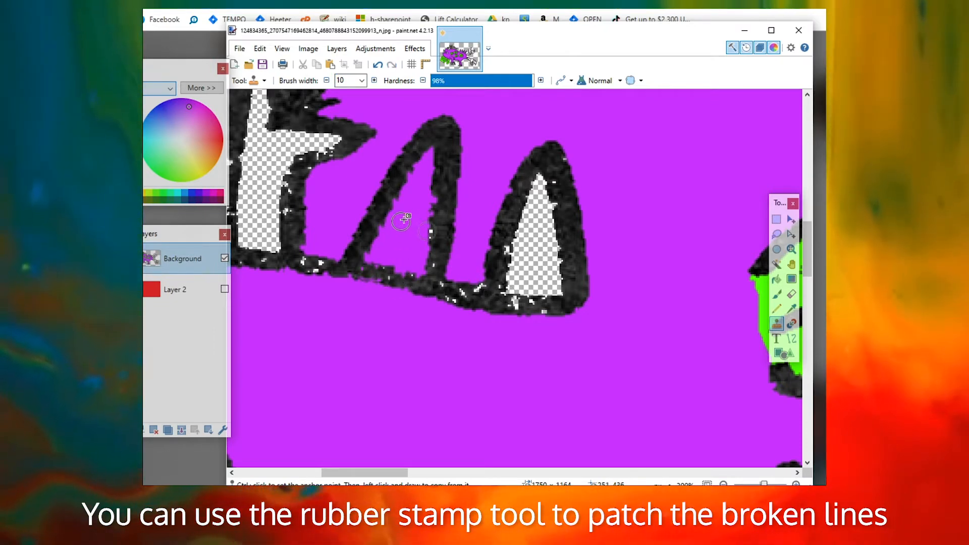
Undo the purple fill in the rear tooth and fill the middle and rear teeth with white using the Paint Bucket
scroll(447, 216, "down", 3)
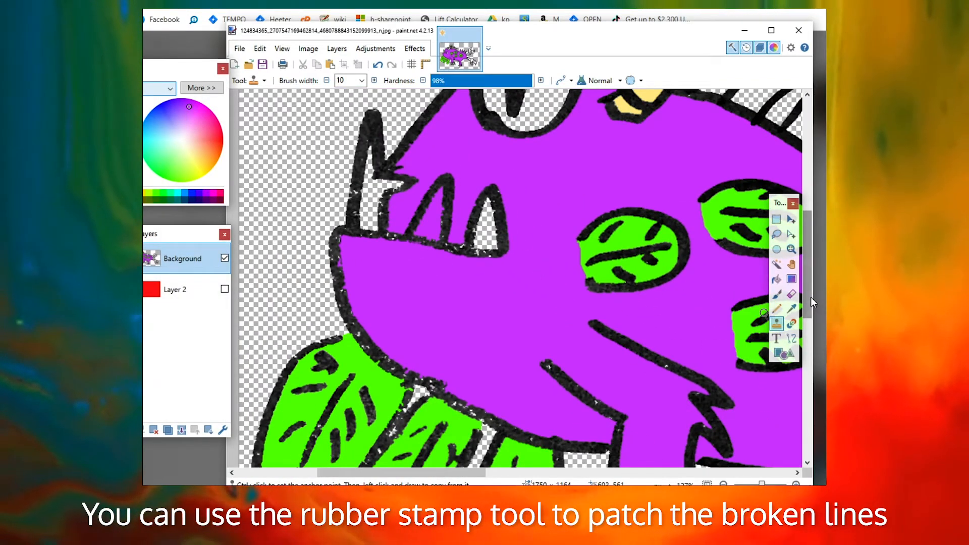
left_click(774, 280)
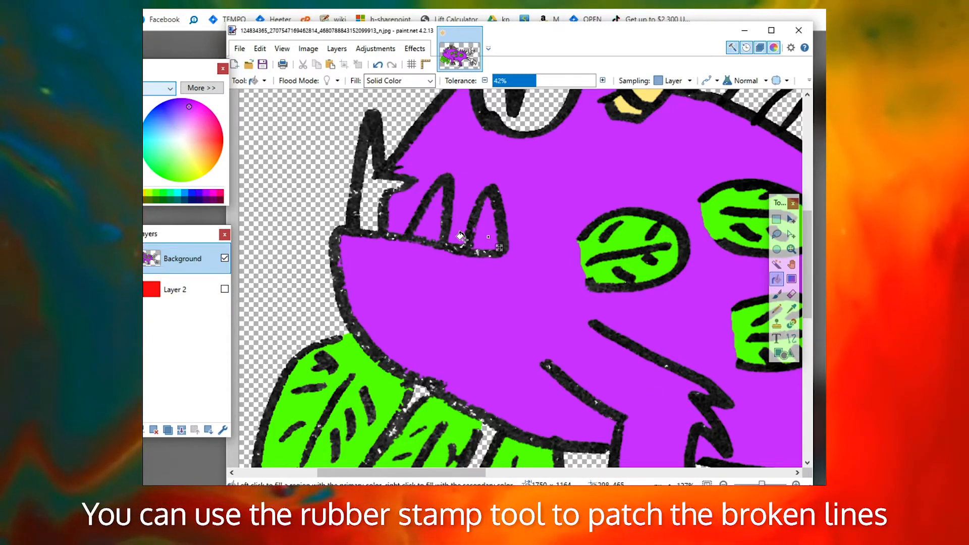
key("ctrl+z")
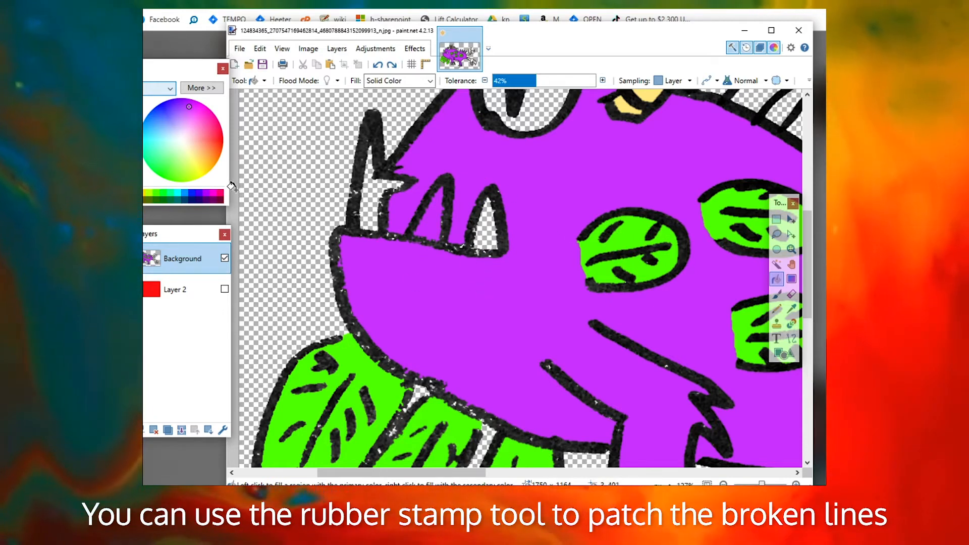
left_click(181, 140)
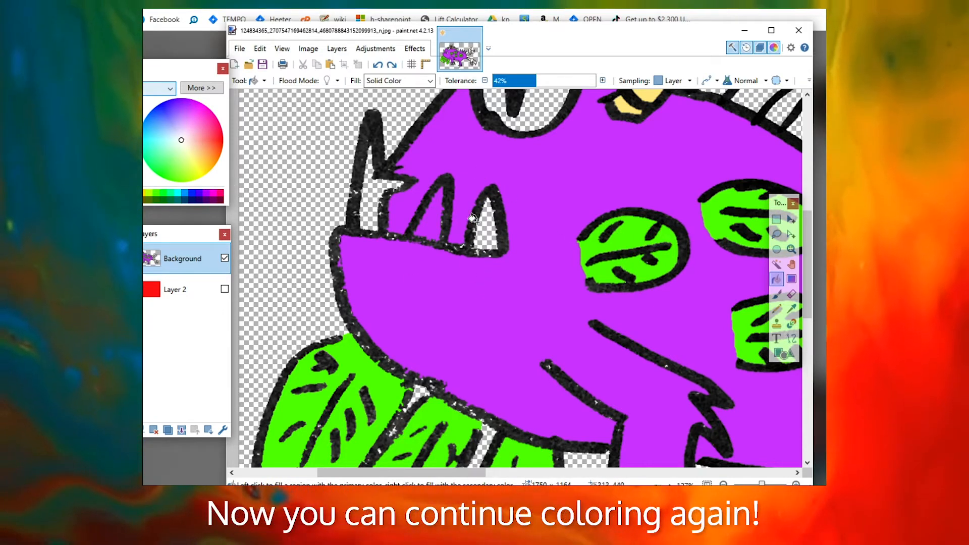
left_click(434, 217)
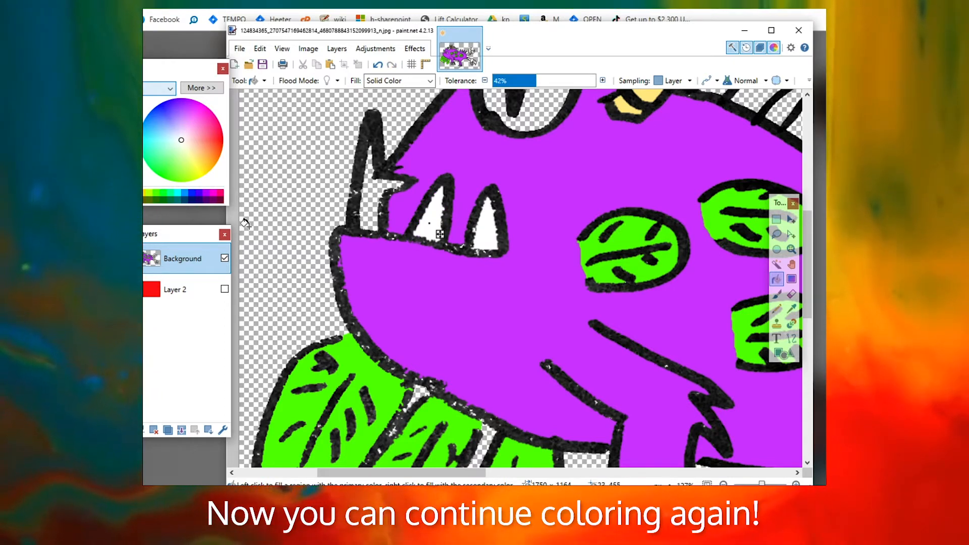
Choose red and fill the middle and front teeth with it
left_click(223, 139)
left_click(430, 217)
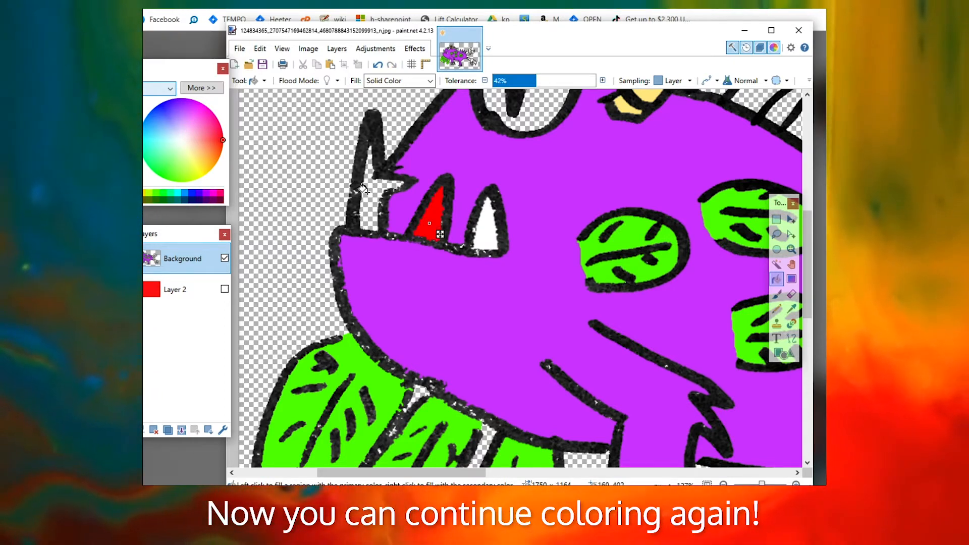
scroll(523, 251, "up", 3)
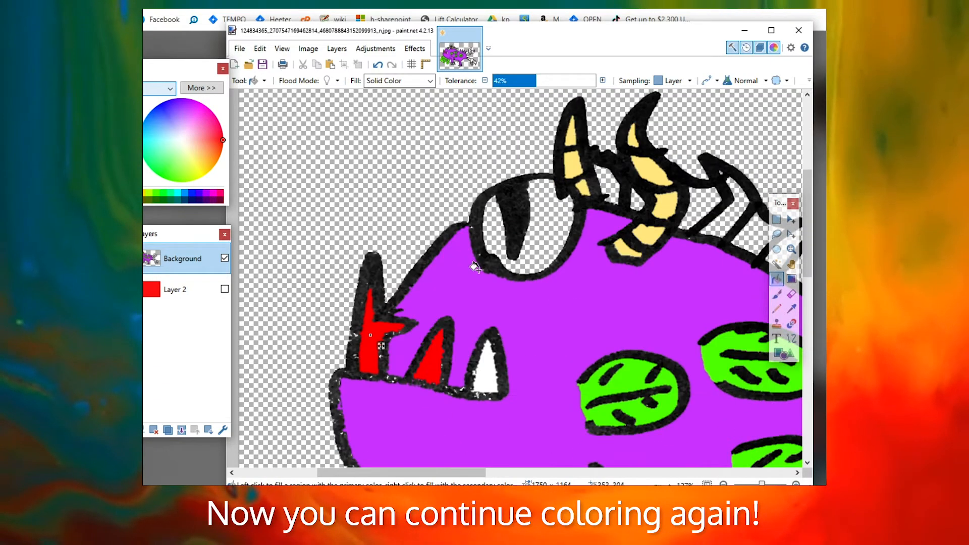
Switch back to white and fill the front tooth and the eye with it
key("x")
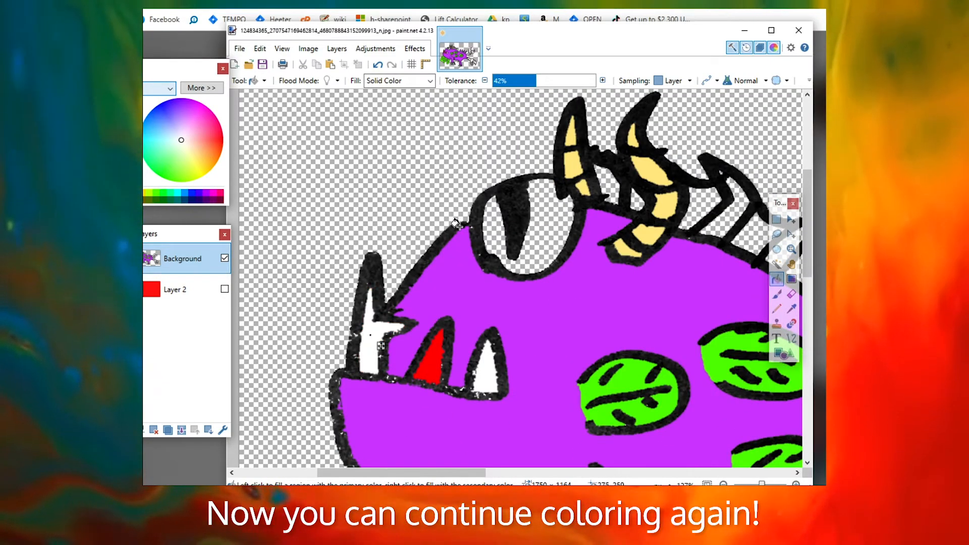
left_click(544, 228)
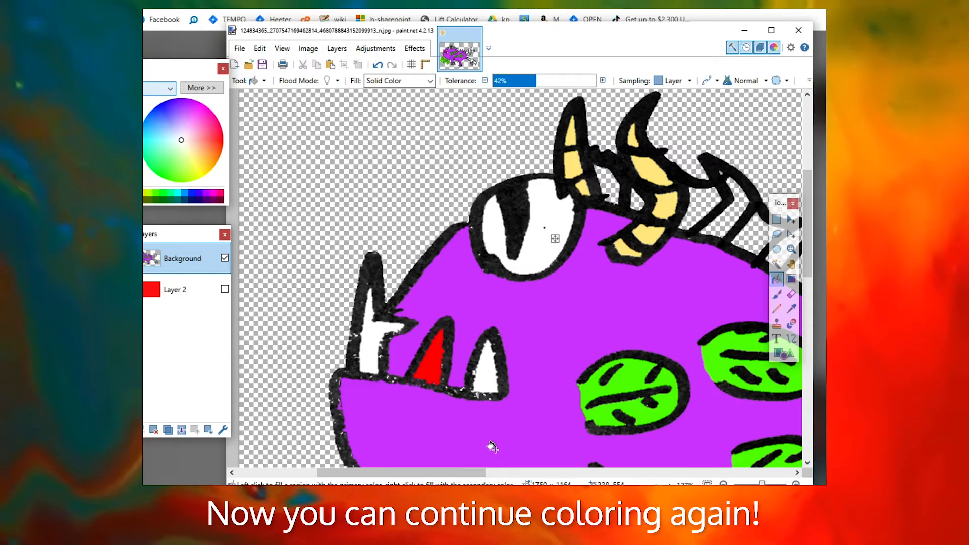
Choose pink and fill the neck fin, the claw arm segments and the webs between the back spines
scroll(493, 447, "down", 4)
left_click_drag(438, 474, 394, 476)
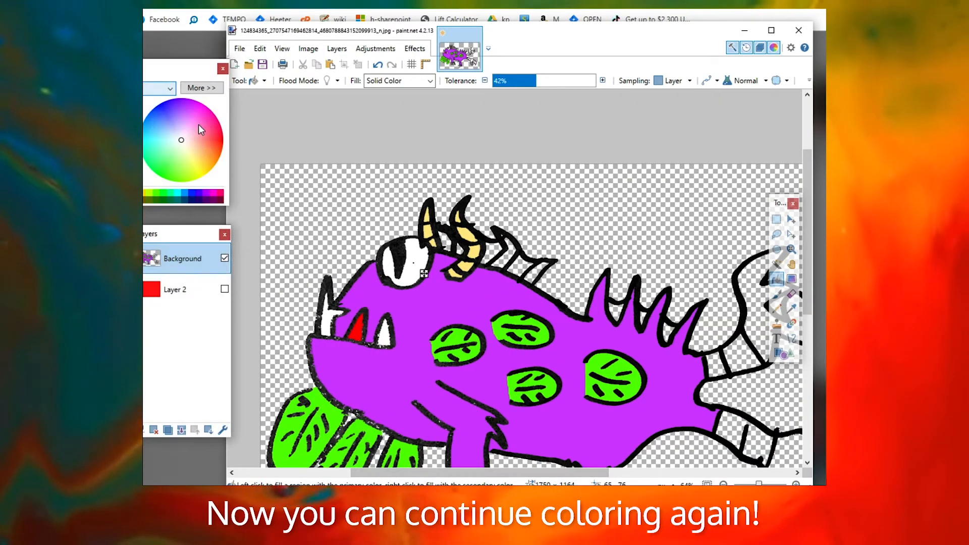
left_click_drag(198, 124, 199, 103)
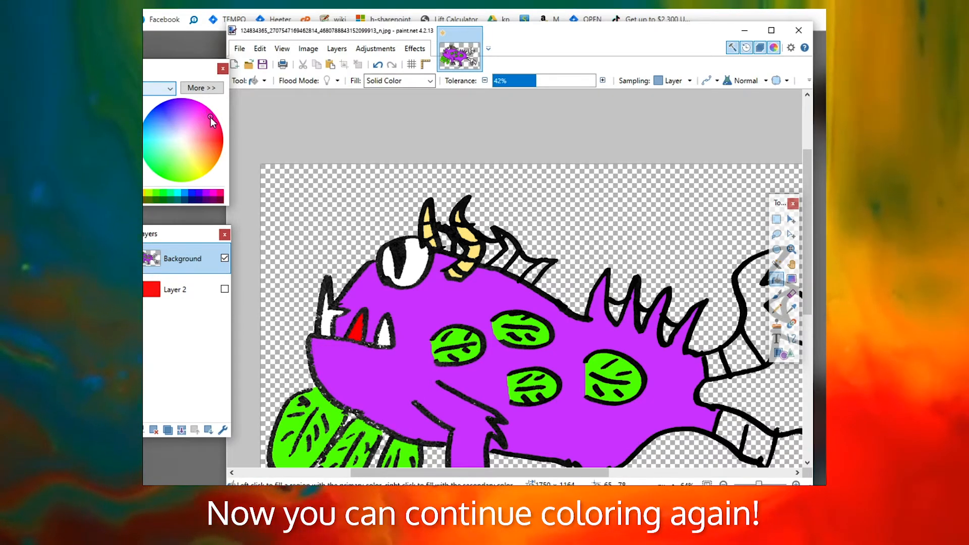
mouse_move(211, 117)
left_mouse_down()
mouse_move(195, 107)
mouse_move(203, 124)
left_mouse_up()
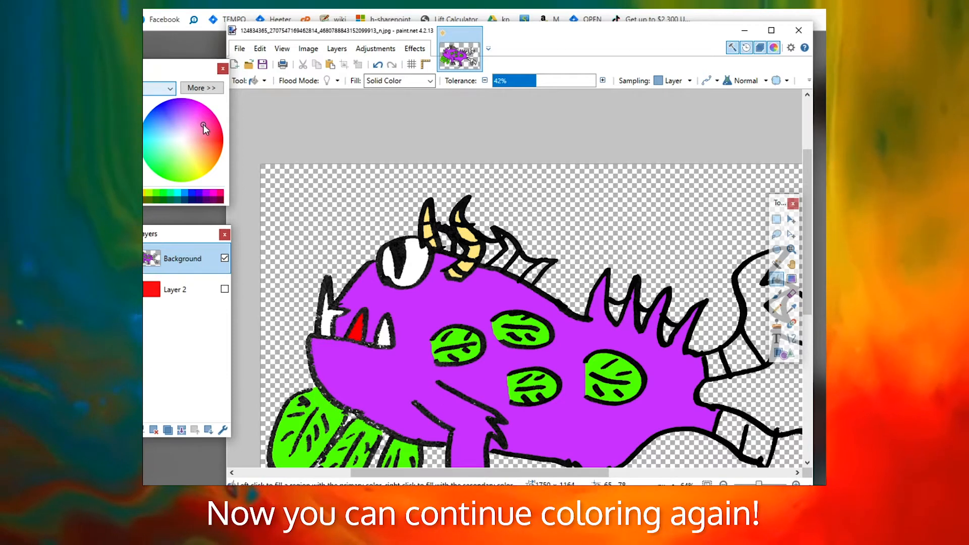
left_click(503, 260)
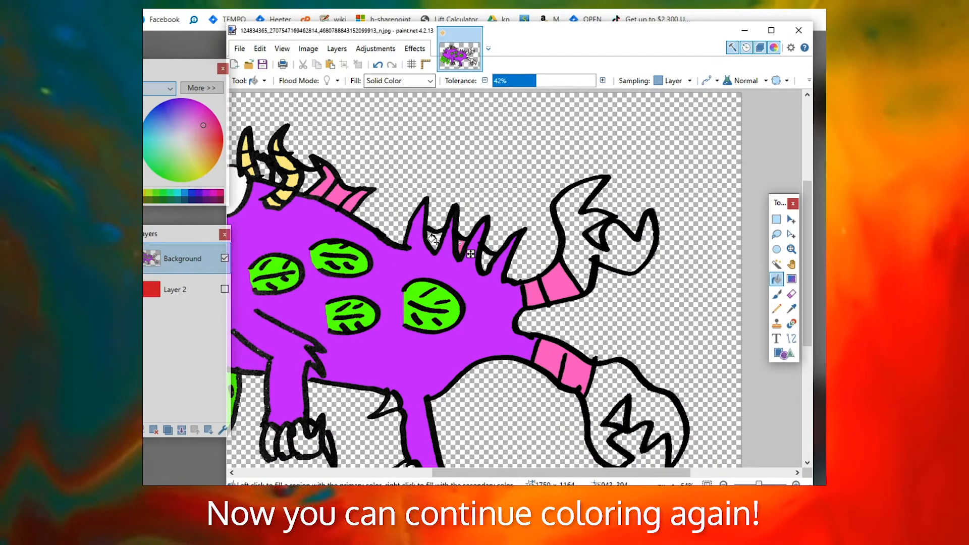
left_click(433, 237)
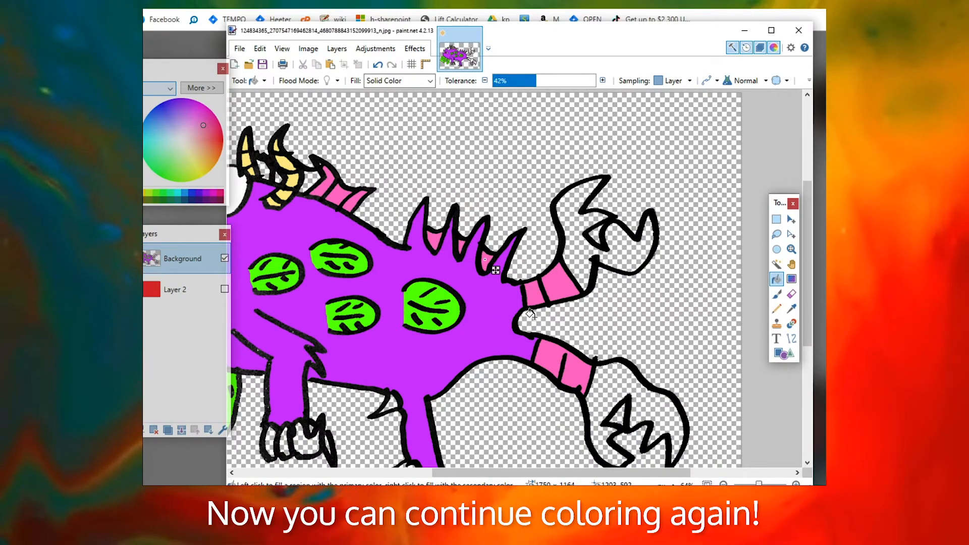
Choose dark purple from the palette and fill both rear claws with it
scroll(530, 313, "down", 3)
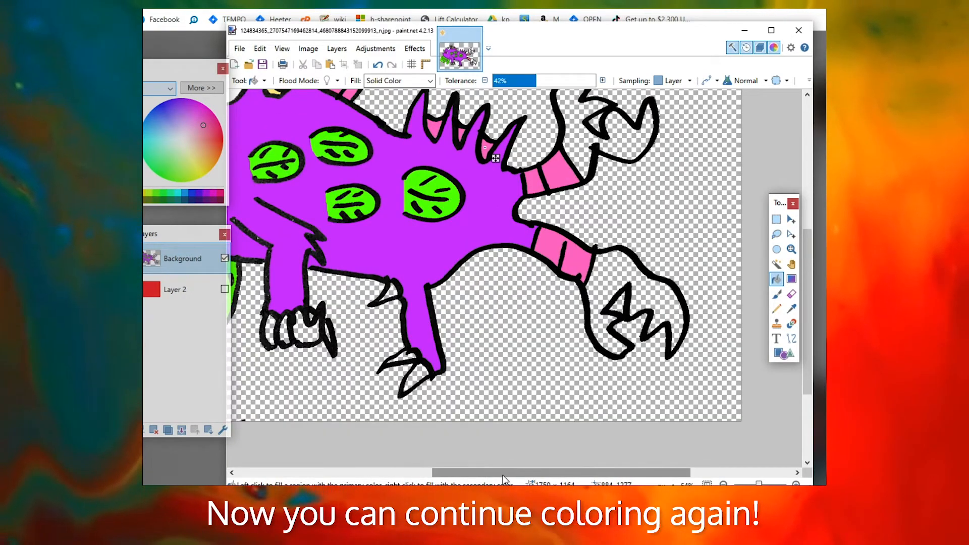
mouse_move(503, 479)
left_mouse_down()
mouse_move(467, 476)
mouse_move(497, 478)
left_mouse_up()
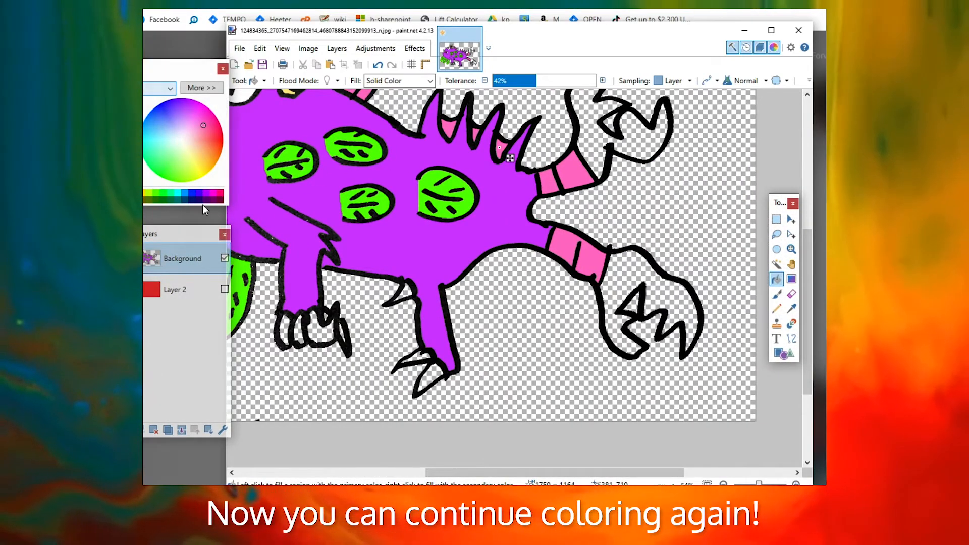
left_click(206, 200)
left_click(629, 277)
left_click(590, 145)
scroll(550, 249, "up", 4)
scroll(484, 247, "down", 4)
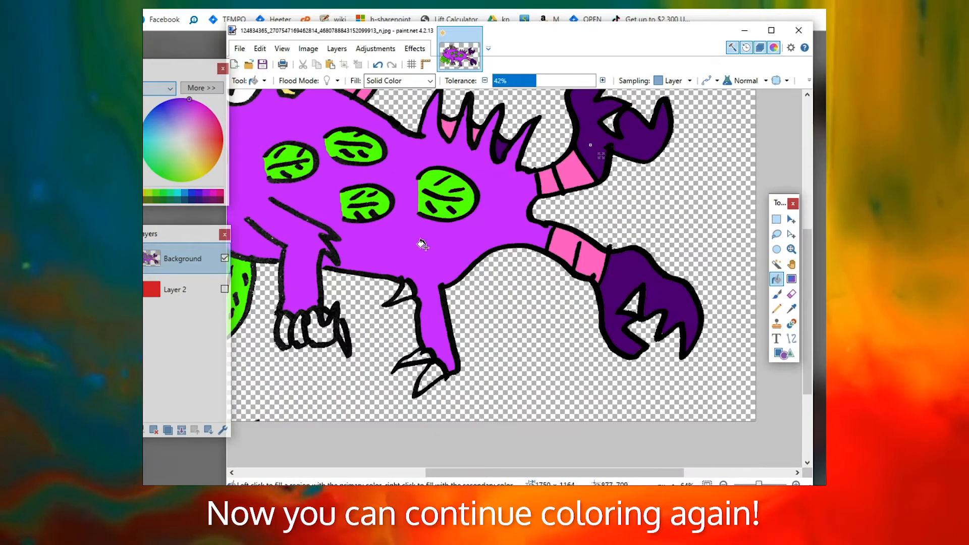
Fill the toes and claw of the front foot with the dark purple
left_click(319, 335)
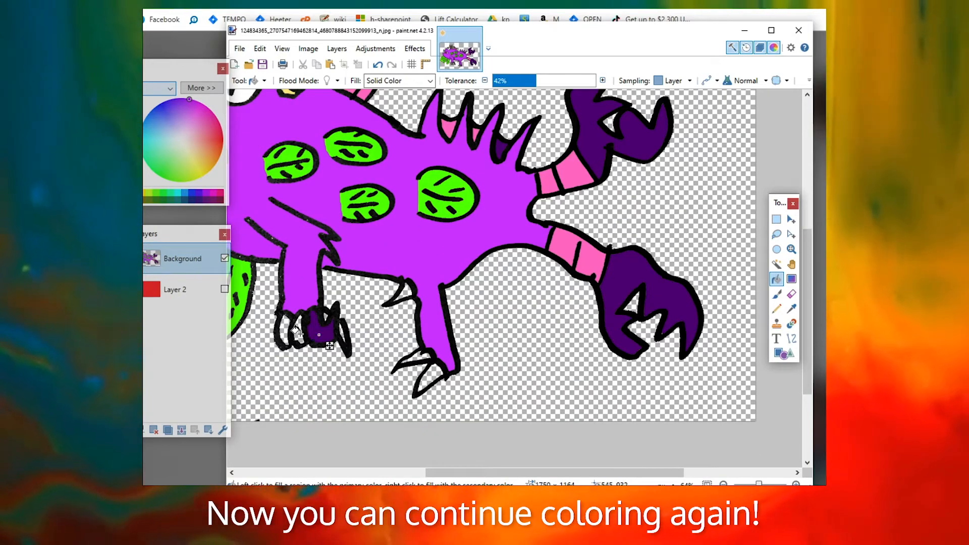
left_click(298, 334)
left_click(283, 331)
left_click(343, 332)
Sample pink from a spine web with the Color Picker, refill the dark purple web with it and make the middle tooth white
scroll(763, 243, "down", 2)
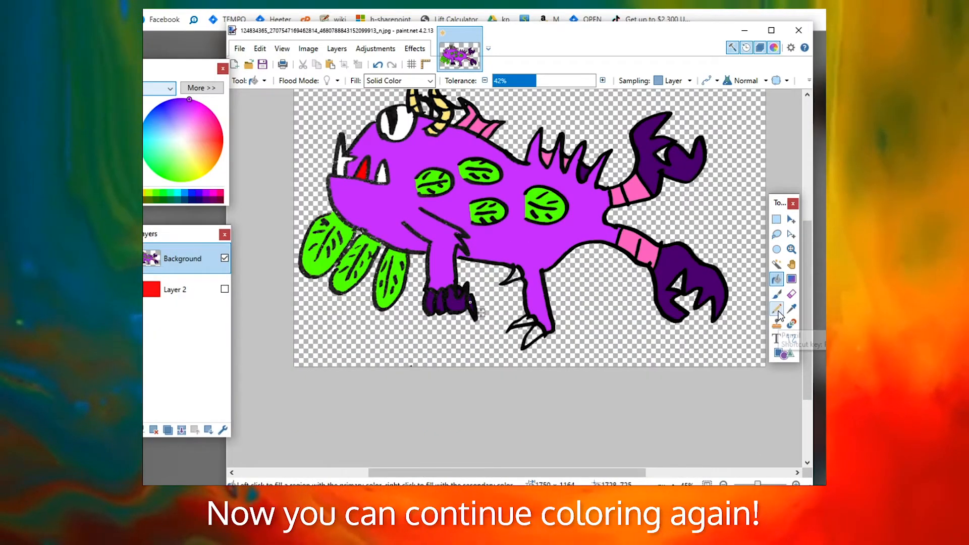
left_click(792, 310)
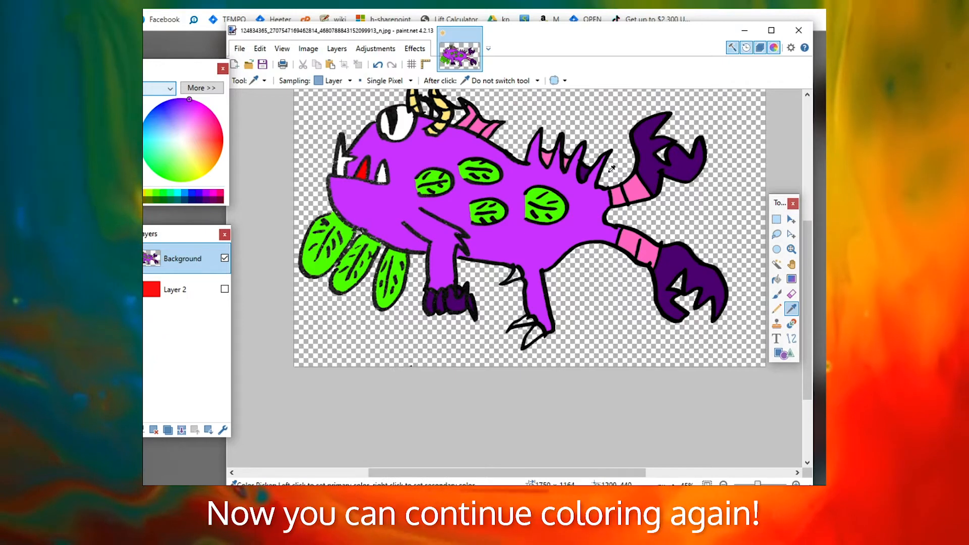
left_click(569, 160)
left_click(777, 279)
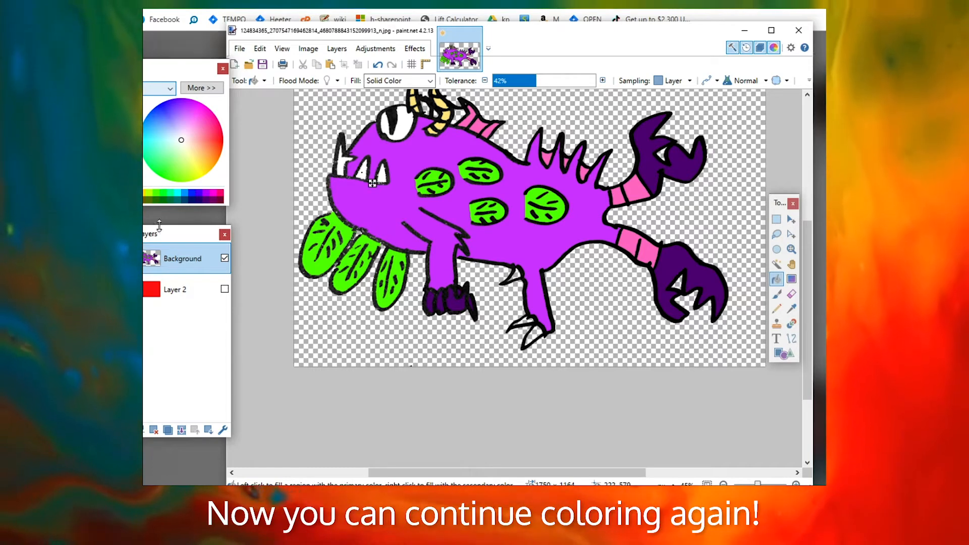
Choose red, fill the front tooth area with it and finalize the fill by switching to another tool
left_click(223, 140)
left_click(362, 173)
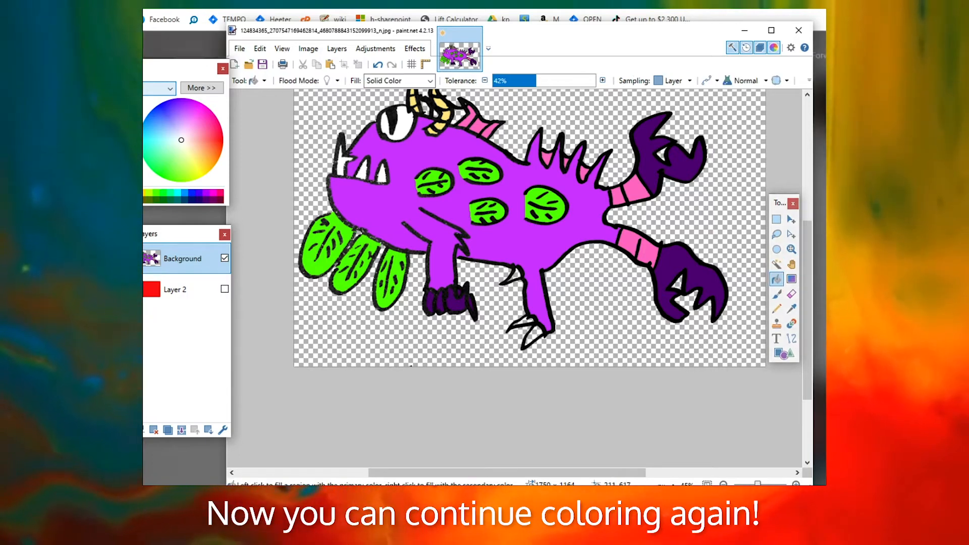
left_click(344, 161)
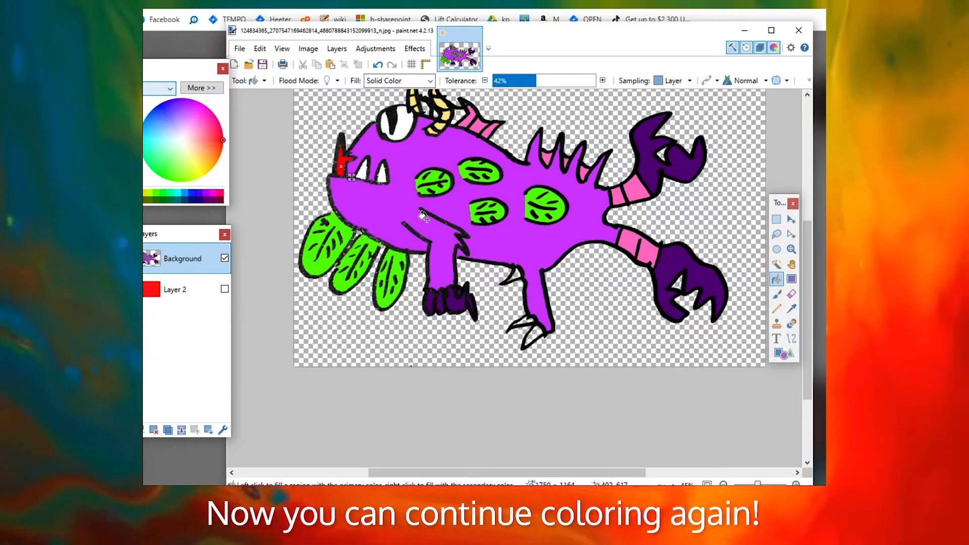
left_click(778, 294)
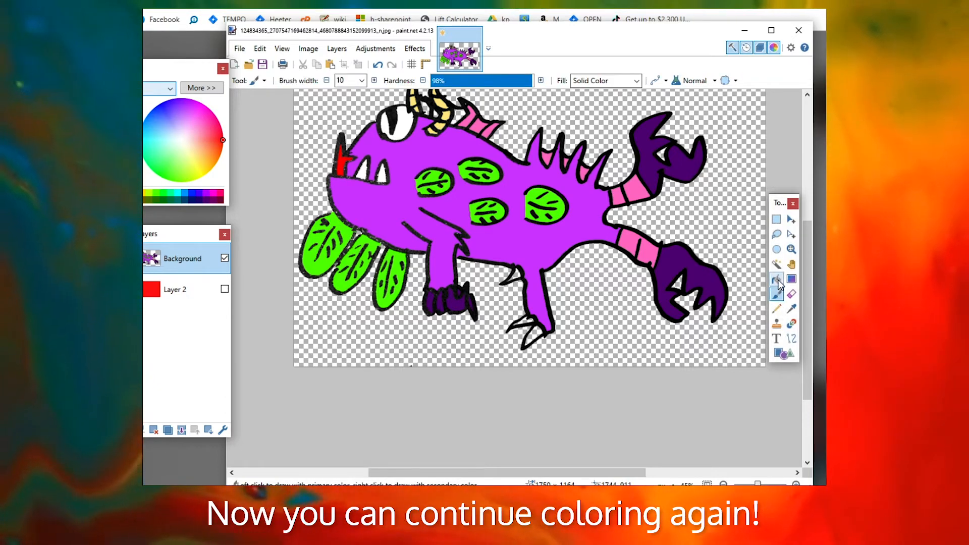
Sample dark purple from a rear claw with the Color Picker and fill the middle leg's spur and claws with it
left_click(777, 281)
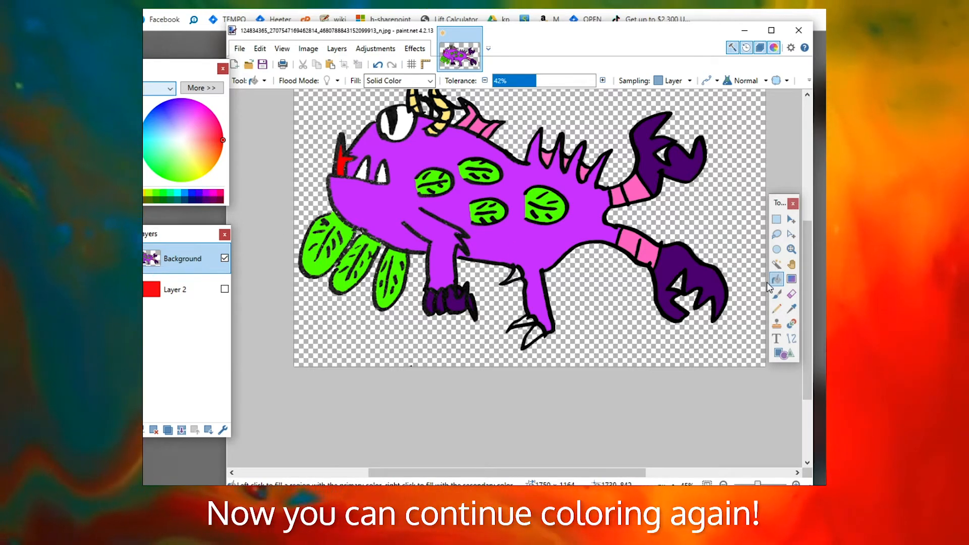
left_click(792, 309)
left_click(704, 277)
left_click(516, 274)
left_click(526, 319)
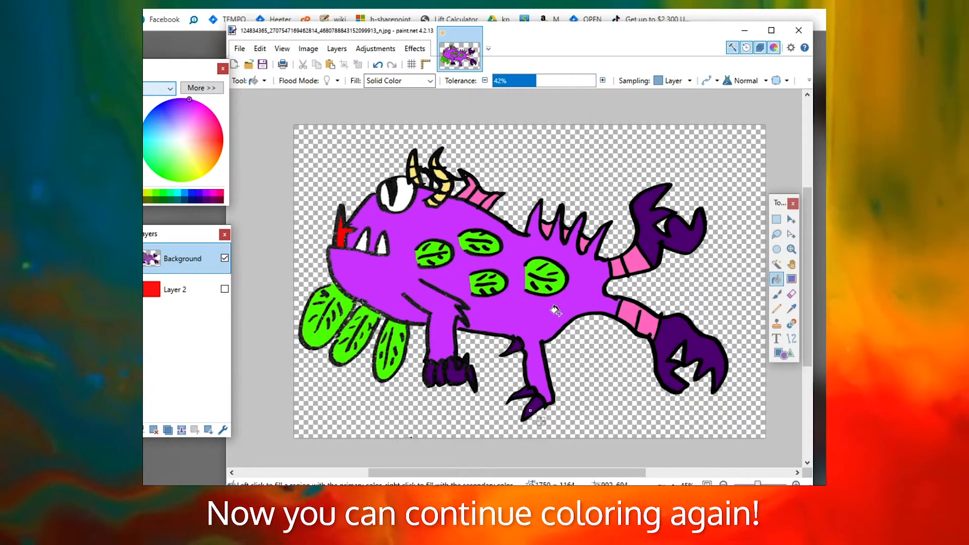
scroll(505, 273, "down", 2)
scroll(439, 263, "up", 4)
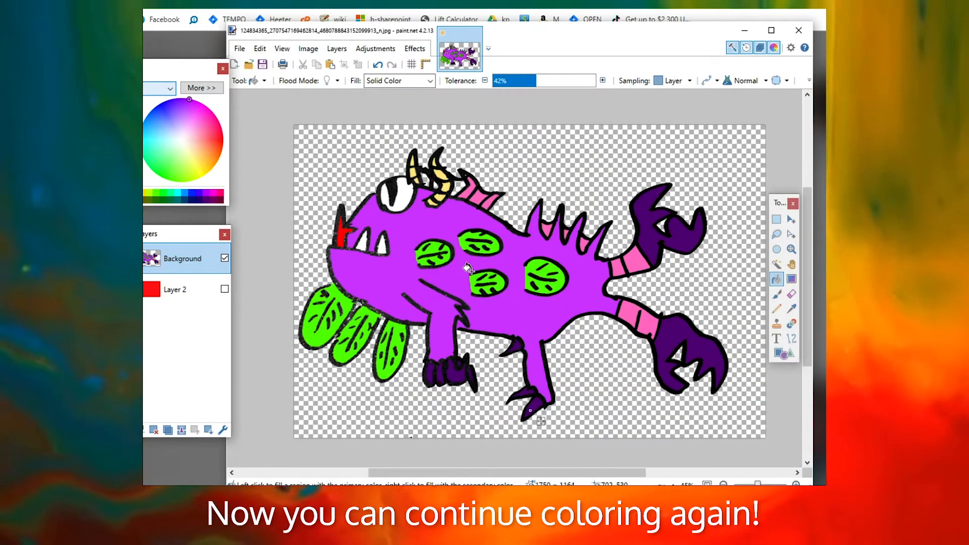
scroll(382, 263, "down", 5)
scroll(382, 303, "up", 6)
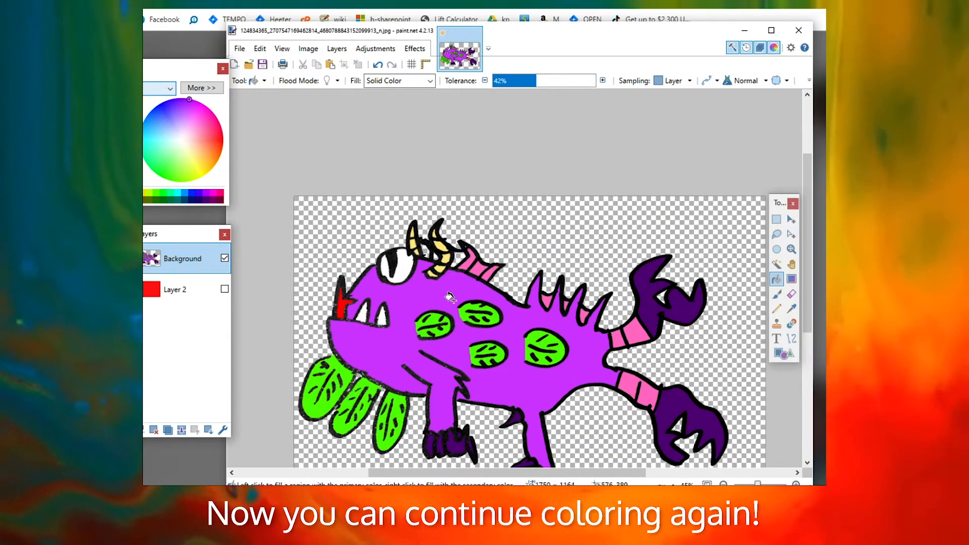
scroll(382, 313, "down", 4)
scroll(388, 280, "up", 2)
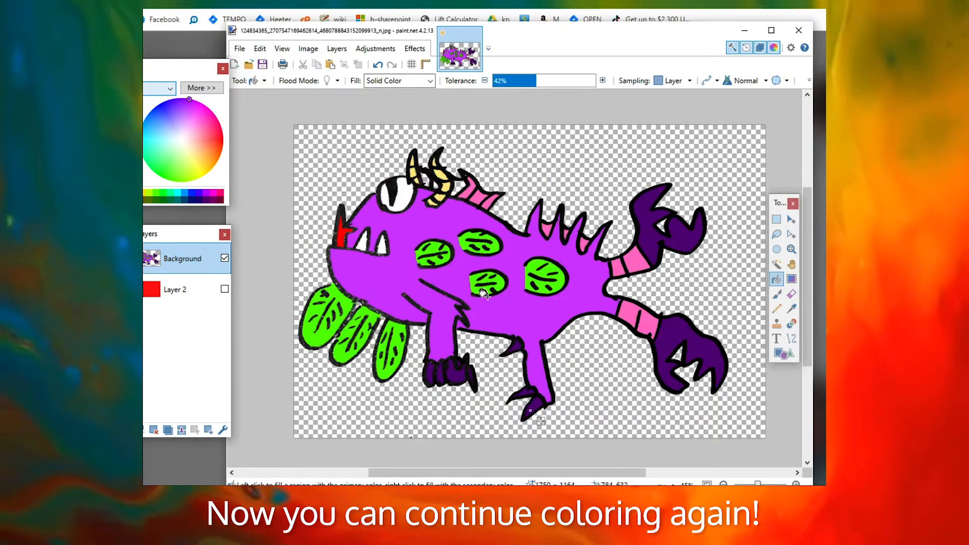
scroll(394, 278, "down", 4)
scroll(401, 278, "up", 2)
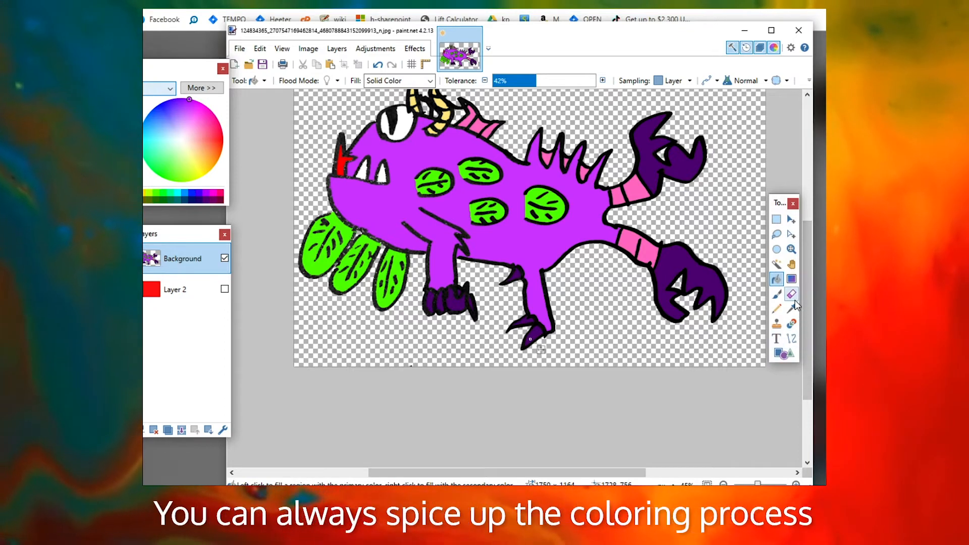
Select the white of the eye with the Magic Wand and paint red (FF0000) streaks in it with a 20-wide brush
left_click(777, 264)
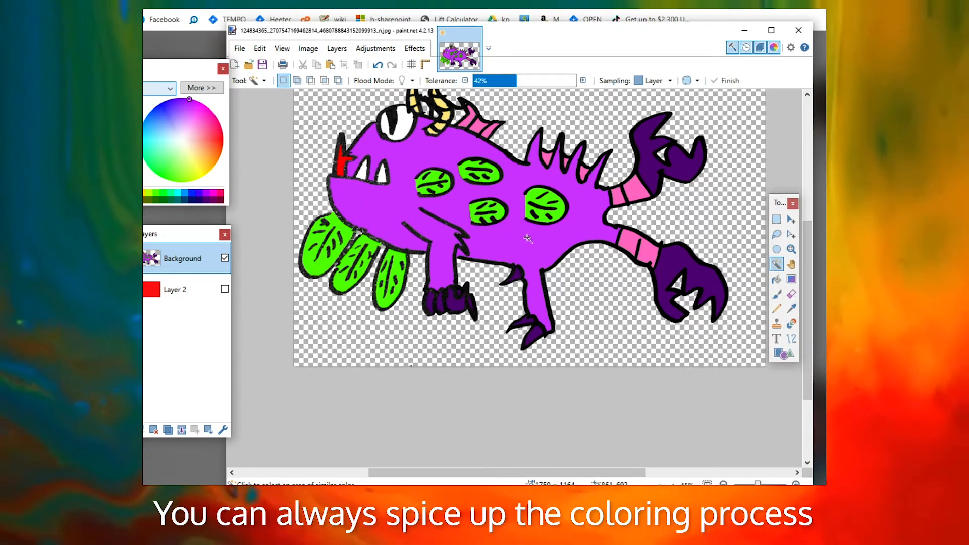
scroll(512, 245, "up", 3)
scroll(516, 233, "down", 3)
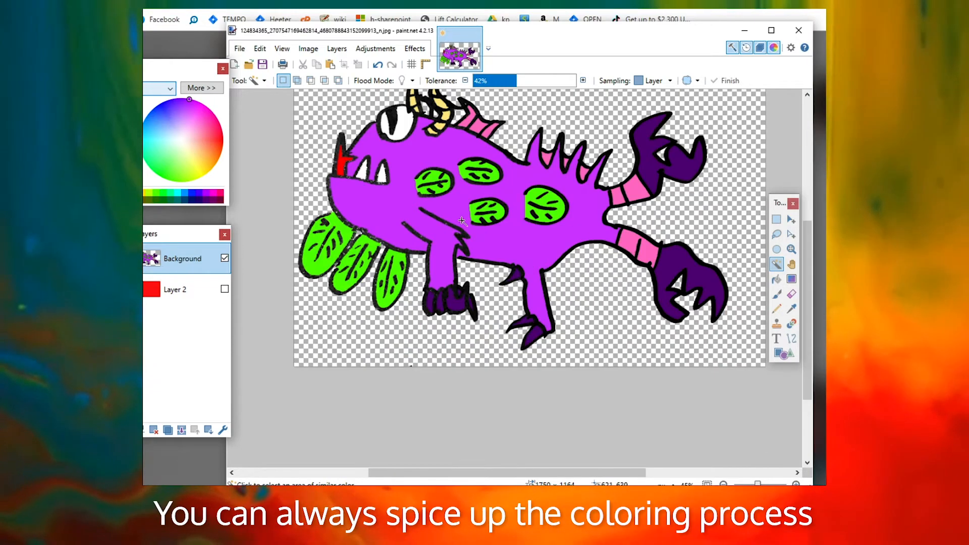
left_click(397, 135)
scroll(367, 269, "up", 4)
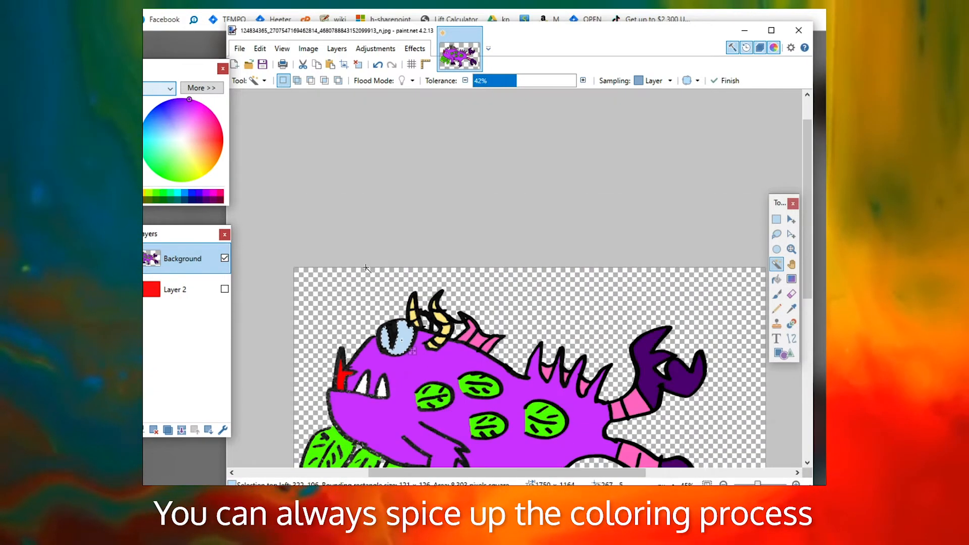
scroll(442, 276, "down", 3)
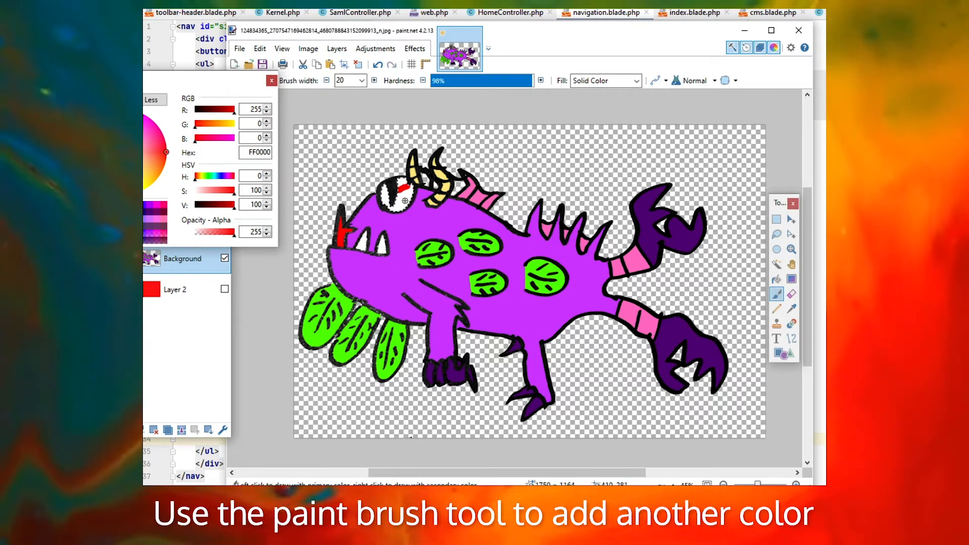
left_click_drag(404, 201, 400, 200)
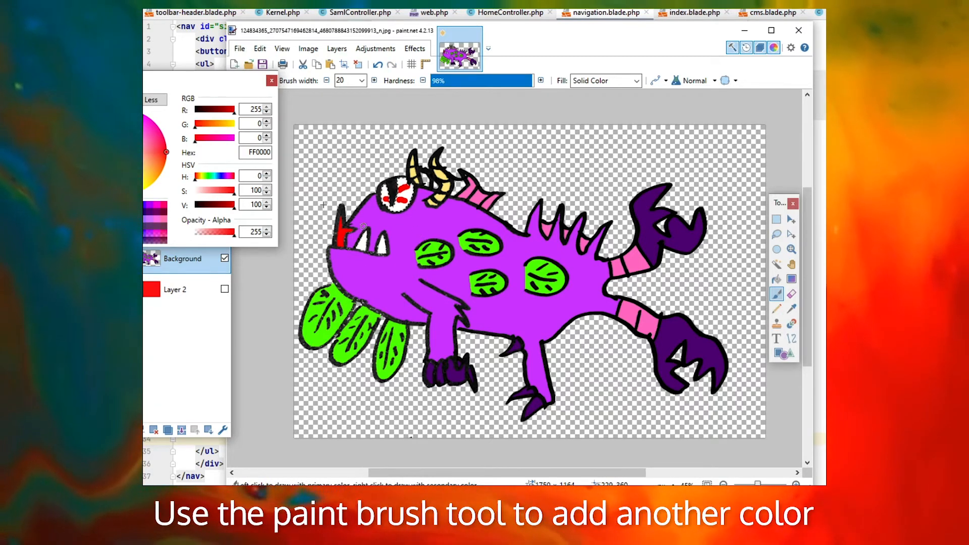
Apply a Radial Blur to the selected eye with angle 2.00, horizontal center 0.18 and quality 2
left_click(415, 48)
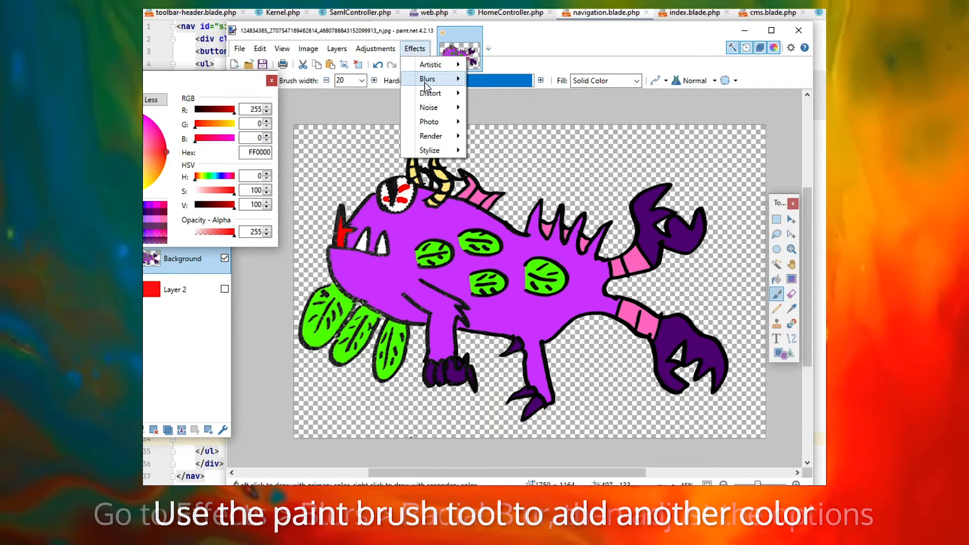
mouse_move(428, 79)
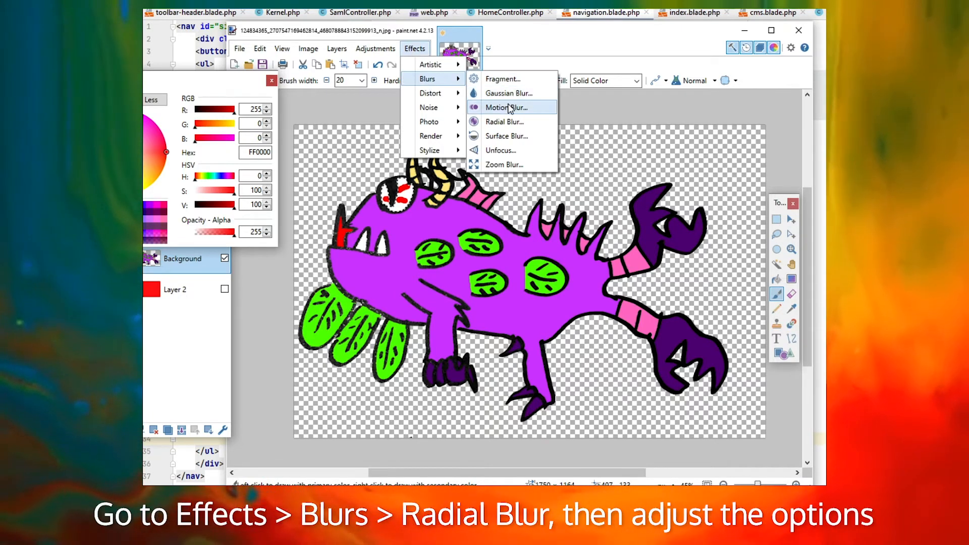
left_click(512, 121)
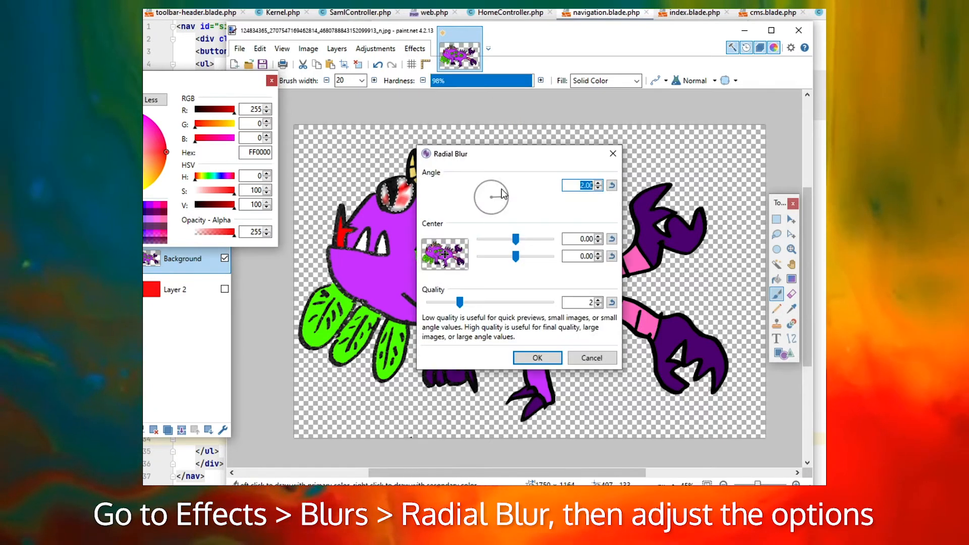
left_click_drag(529, 150, 558, 146)
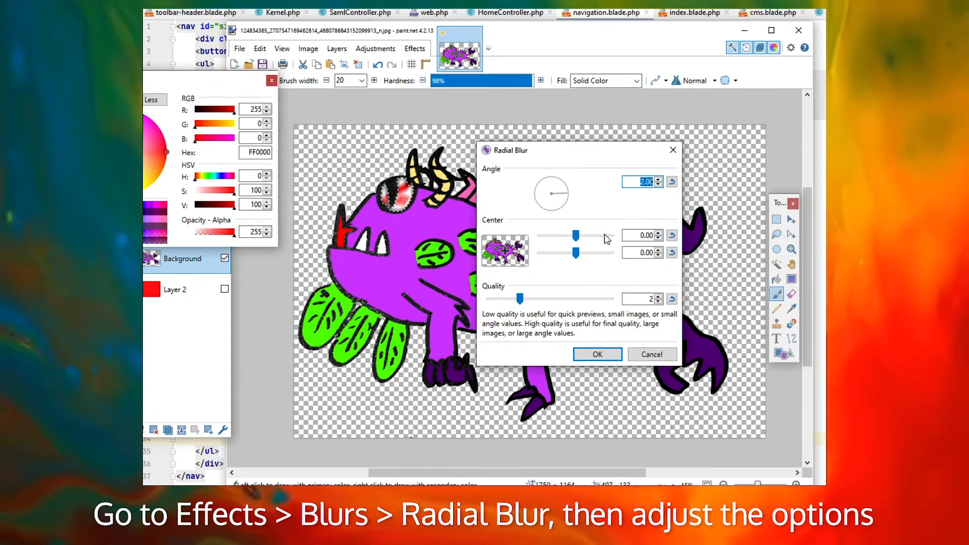
left_click_drag(579, 236, 579, 237)
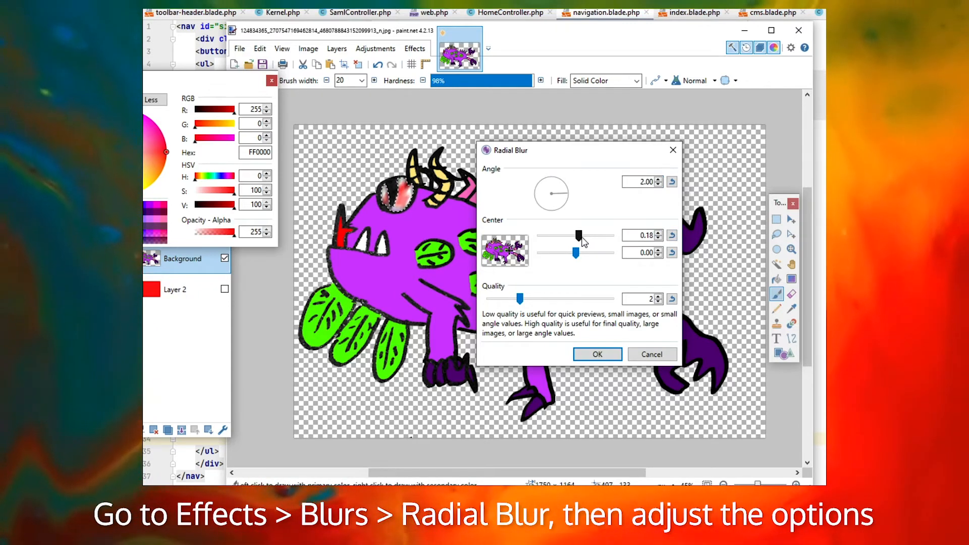
left_click(613, 355)
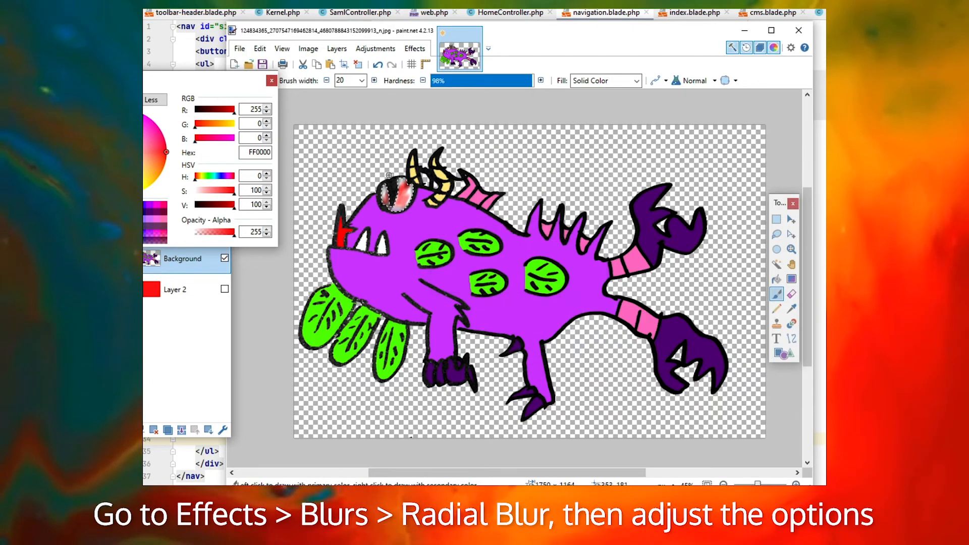
Select the purple body with the Magic Wand and paint blue (0026FF) stripes across it with a 45-wide brush
left_click(778, 264)
left_click(464, 234)
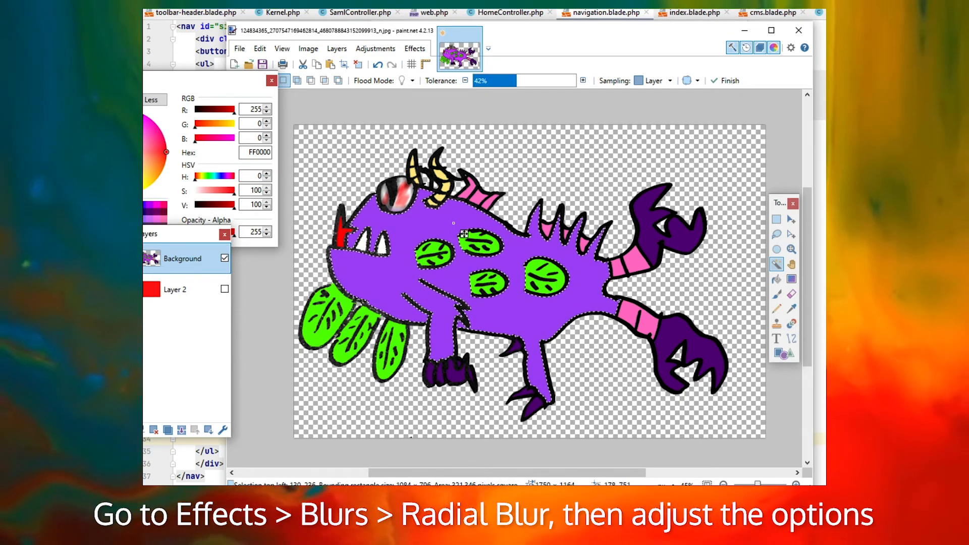
left_click(107, 205)
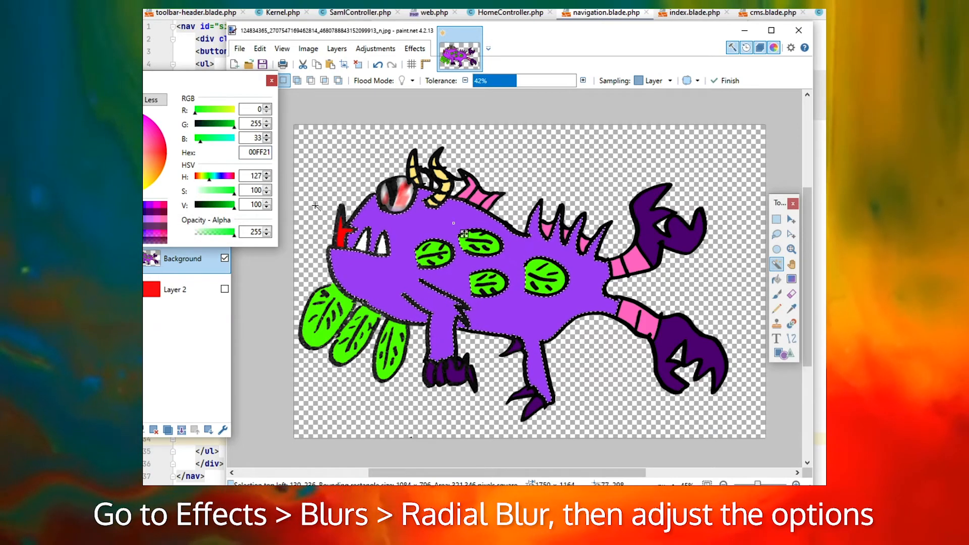
left_click(149, 206)
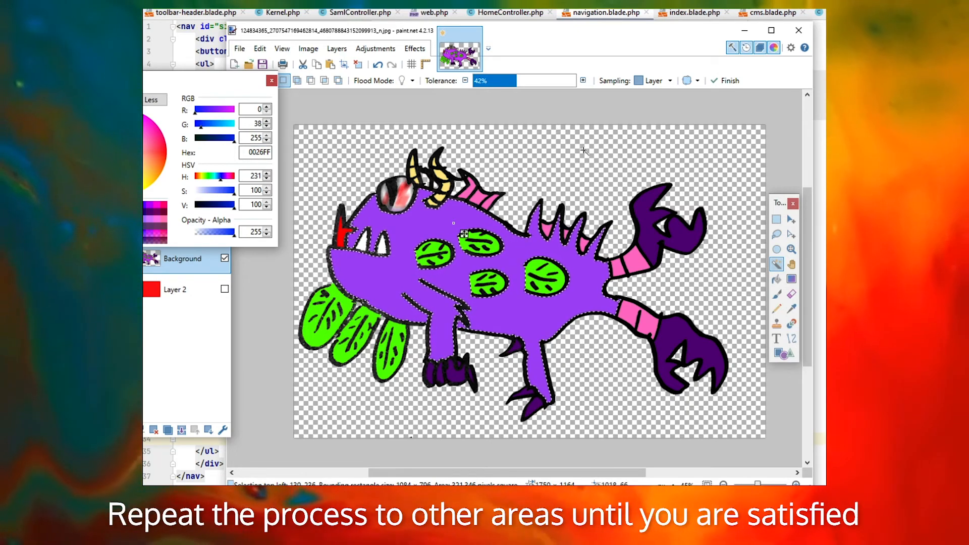
key("b")
left_click(363, 80)
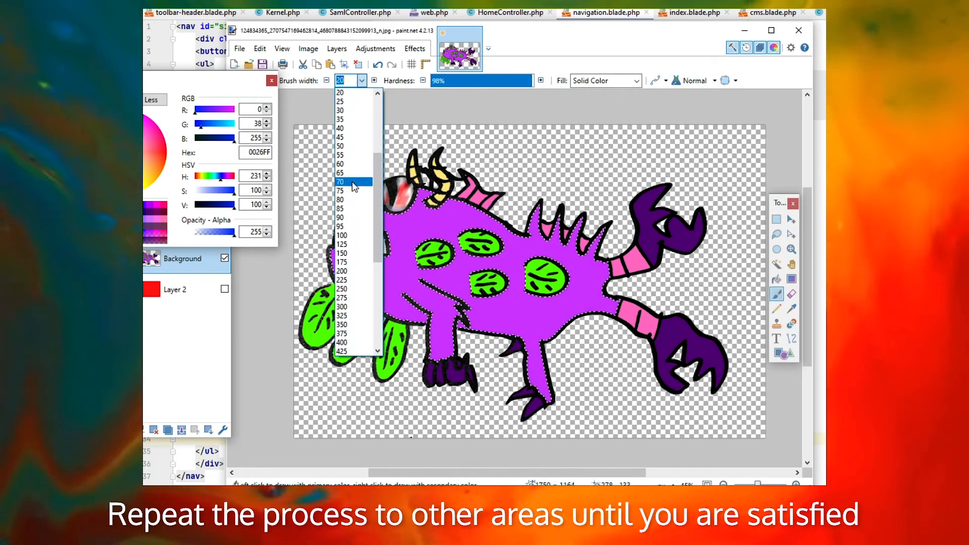
left_click(348, 134)
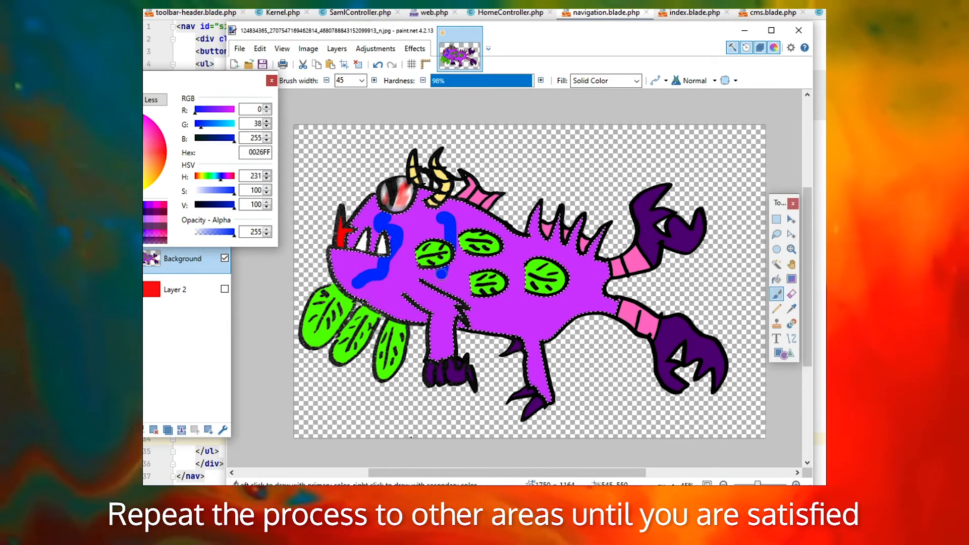
mouse_move(528, 250)
left_mouse_down()
mouse_move(498, 265)
mouse_move(495, 312)
left_mouse_up()
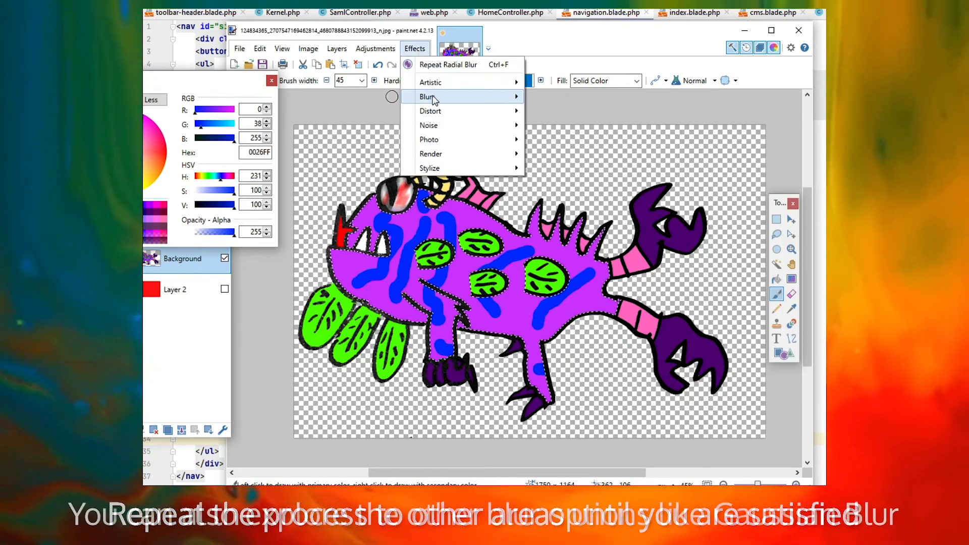
Apply a Gaussian Blur with a radius of about 70 to the selected striped body
mouse_move(435, 96)
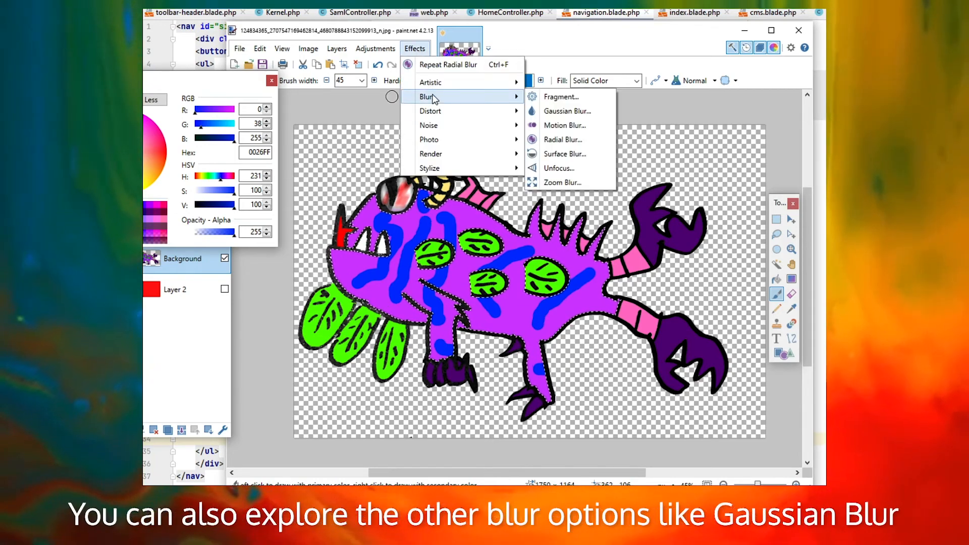
left_click(558, 112)
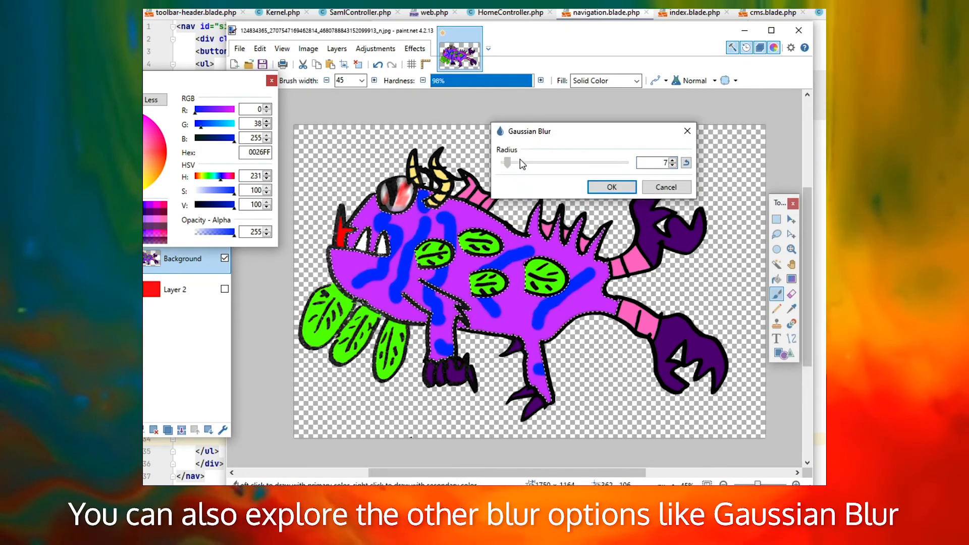
left_click_drag(523, 164, 555, 167)
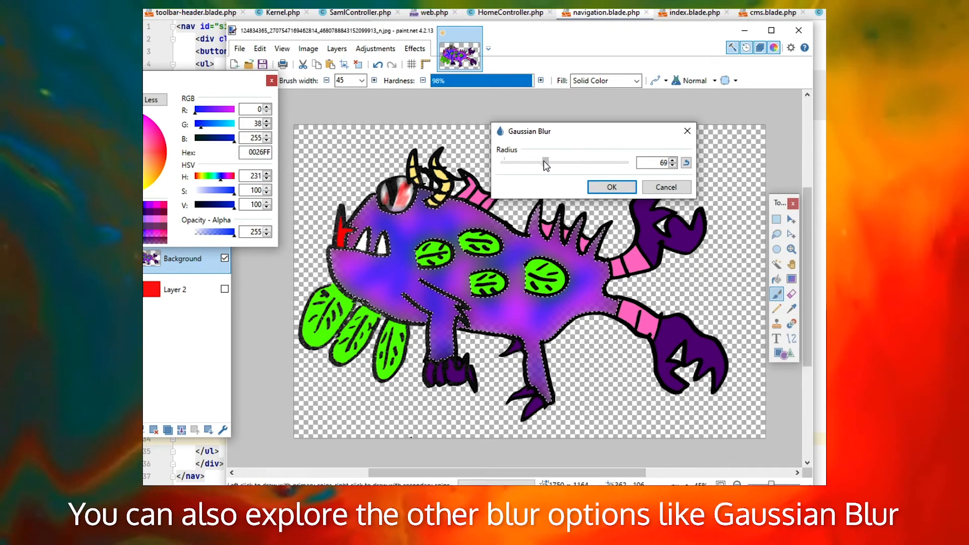
left_click_drag(544, 161, 549, 162)
left_click(612, 186)
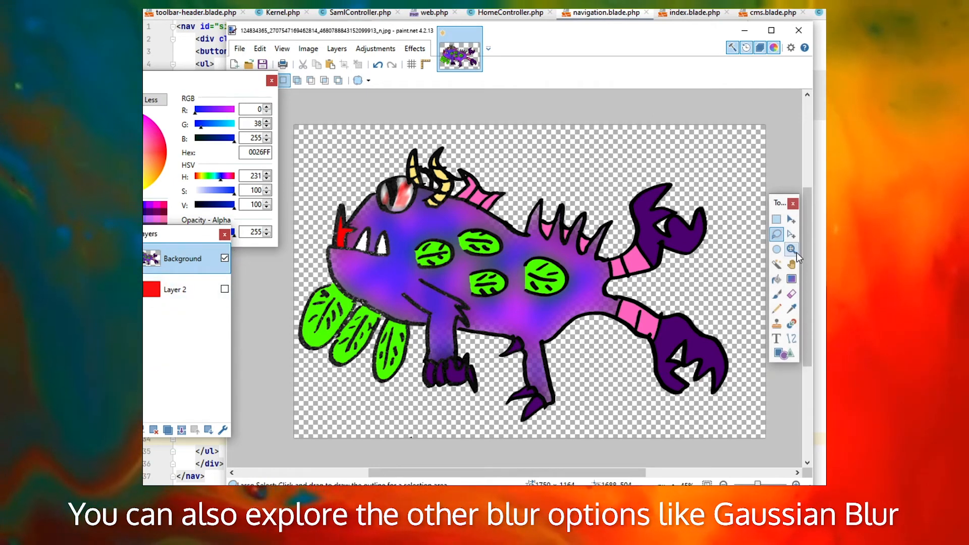
Select the green areas of all four body spots and all three chin fins together with the Magic Wand
left_click(777, 264)
left_click(546, 272)
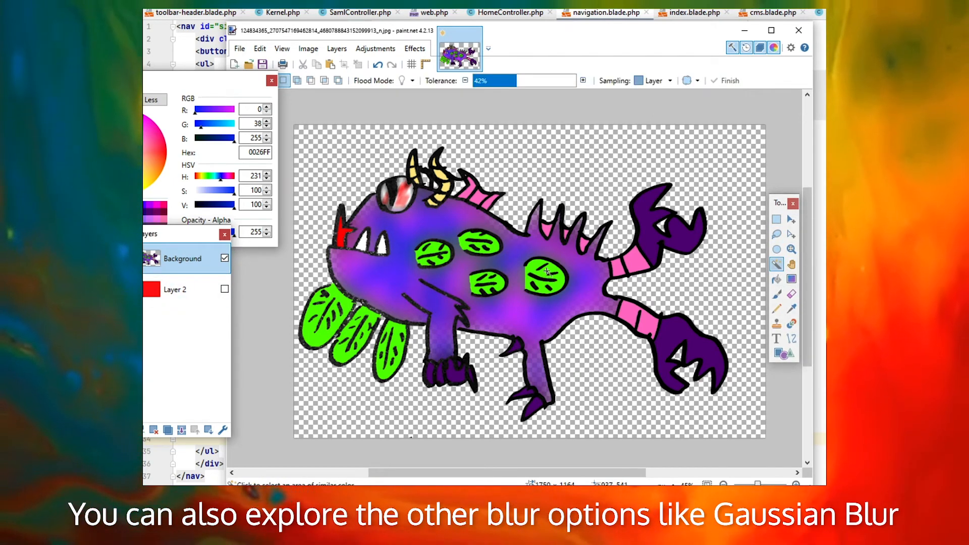
left_click(486, 283)
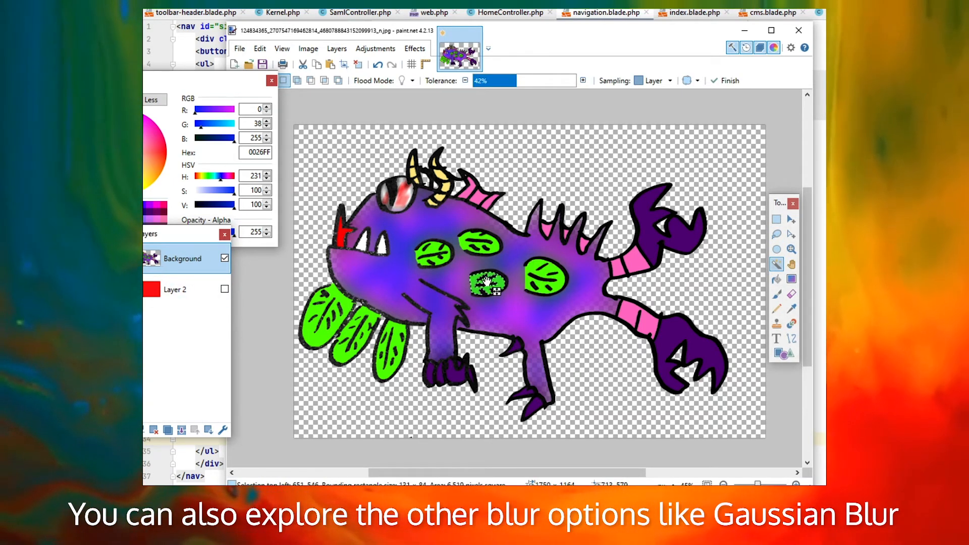
left_click(479, 235, "ctrl")
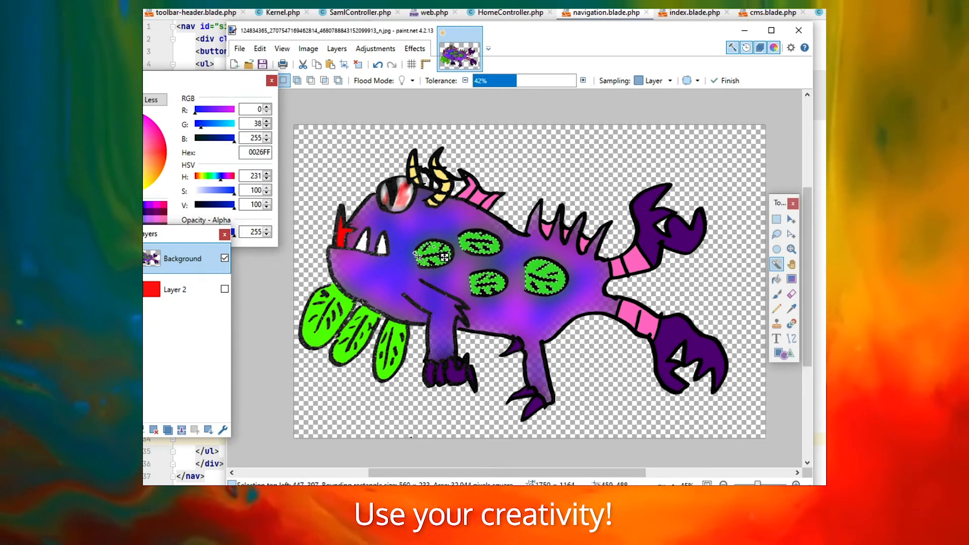
left_click(399, 343, "ctrl")
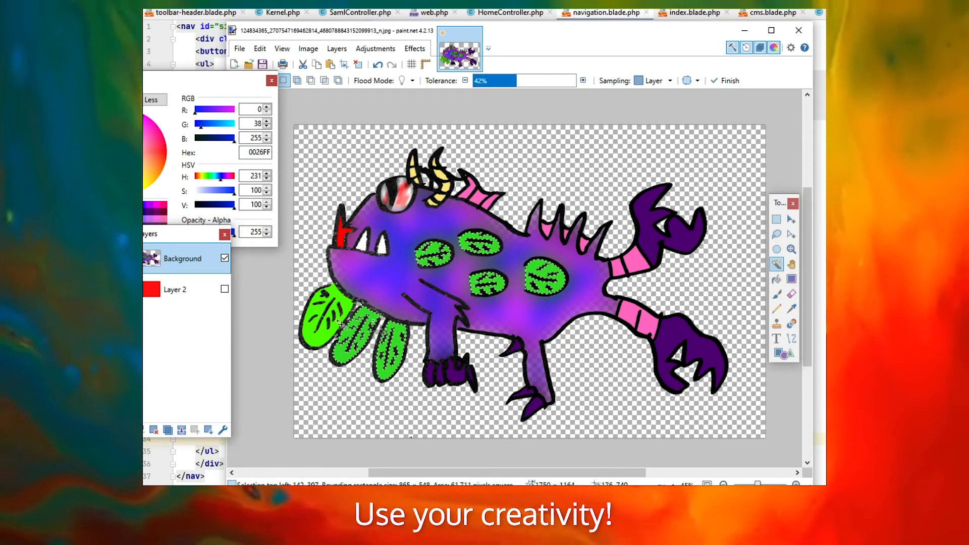
left_click(312, 340, "ctrl")
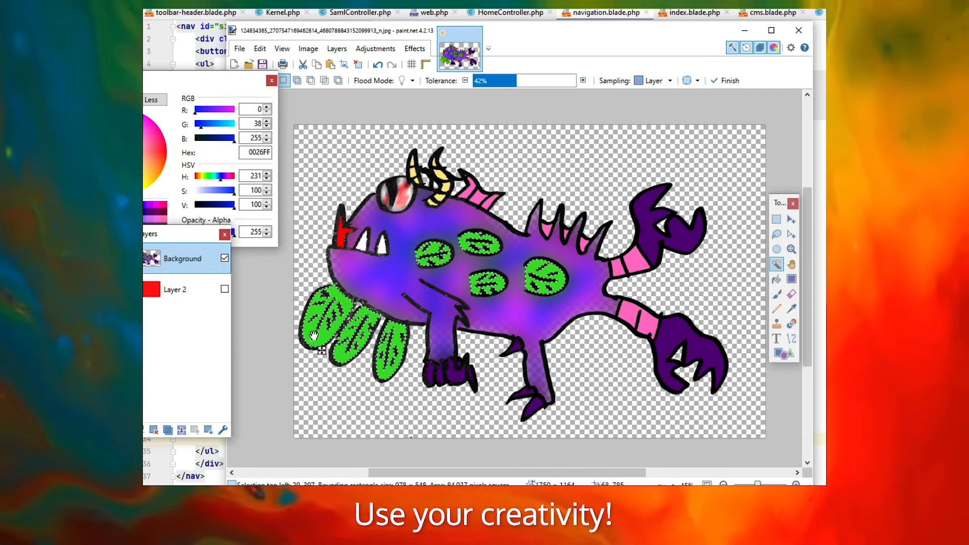
Paint dark green (007F0E) strokes with a 30-wide brush over the selected body spots and chin fins
left_click(777, 295)
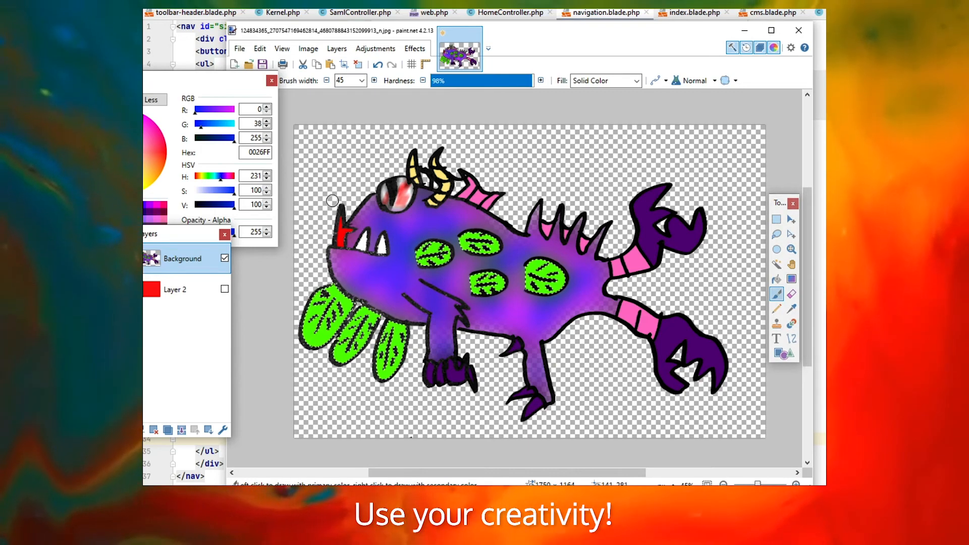
left_click(107, 211)
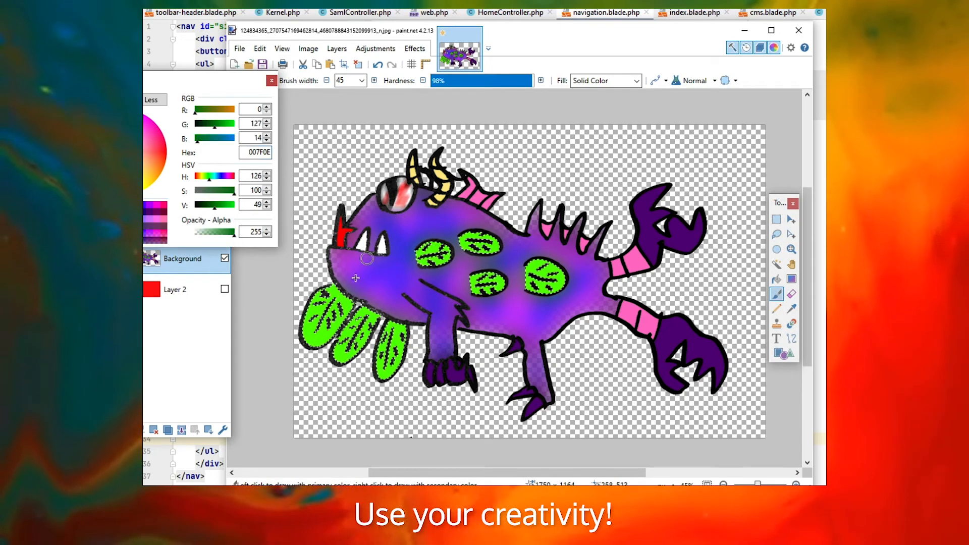
left_click(361, 80)
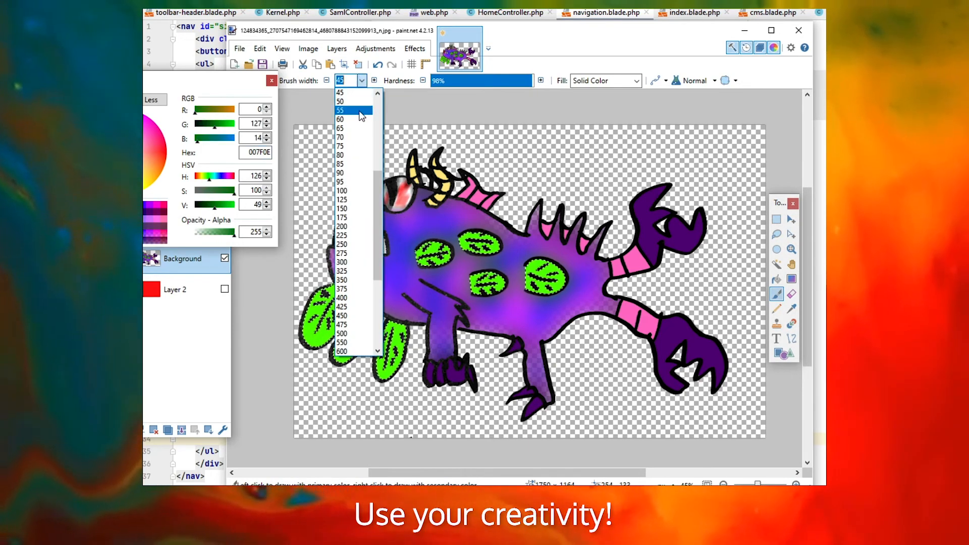
left_click(355, 120)
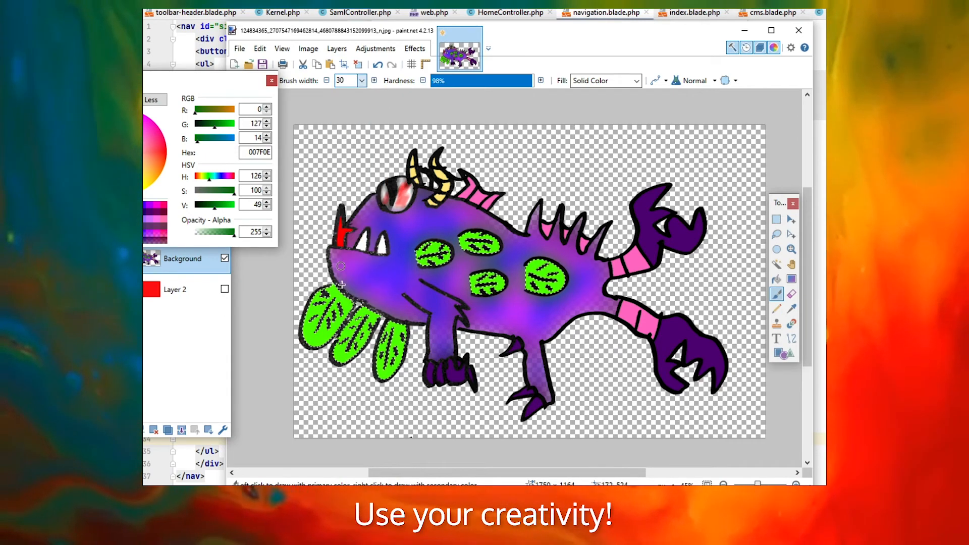
mouse_move(335, 306)
left_mouse_down()
mouse_move(322, 331)
mouse_move(386, 348)
left_mouse_up()
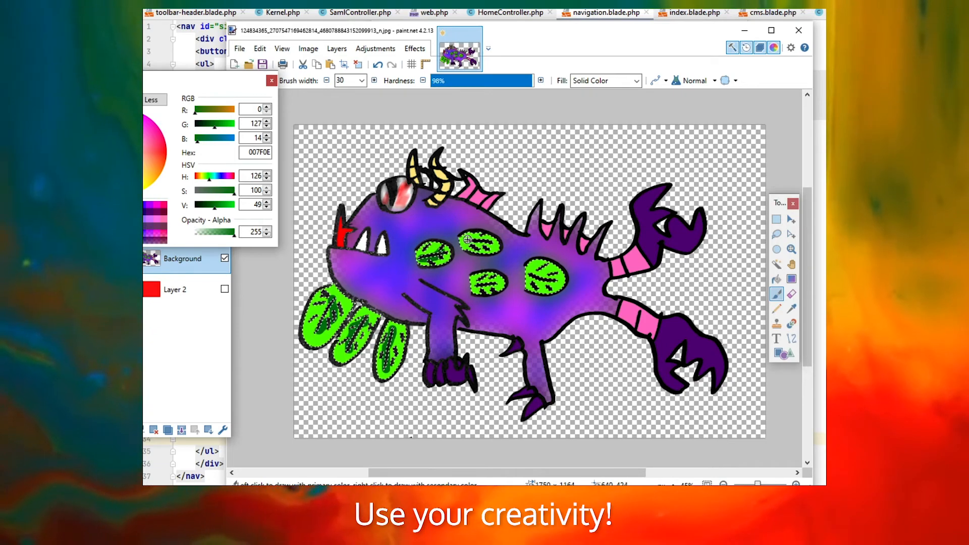
left_click_drag(467, 240, 493, 241)
left_click_drag(477, 286, 544, 278)
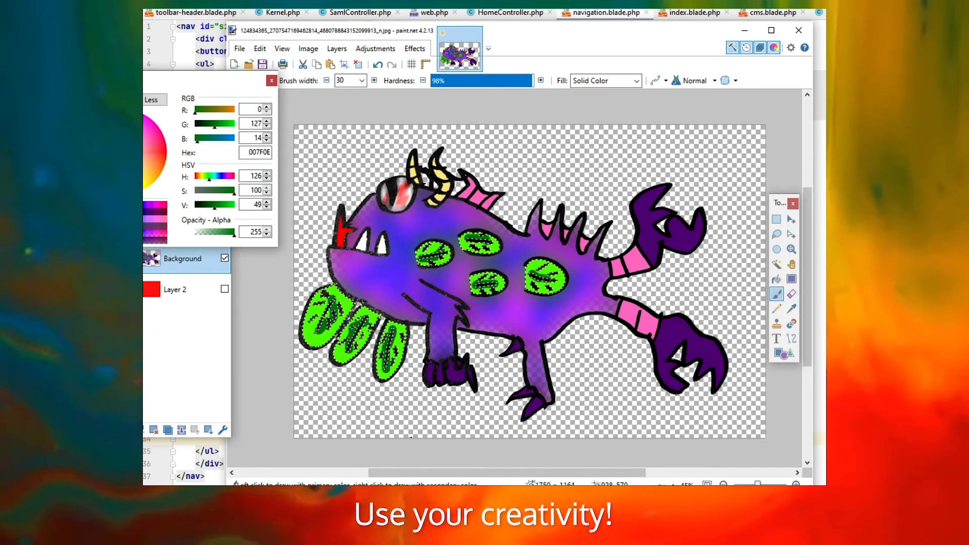
Apply a Gaussian Blur with a radius of 26 to the selected spots and fins and clear the selection
left_click(414, 48)
mouse_move(428, 98)
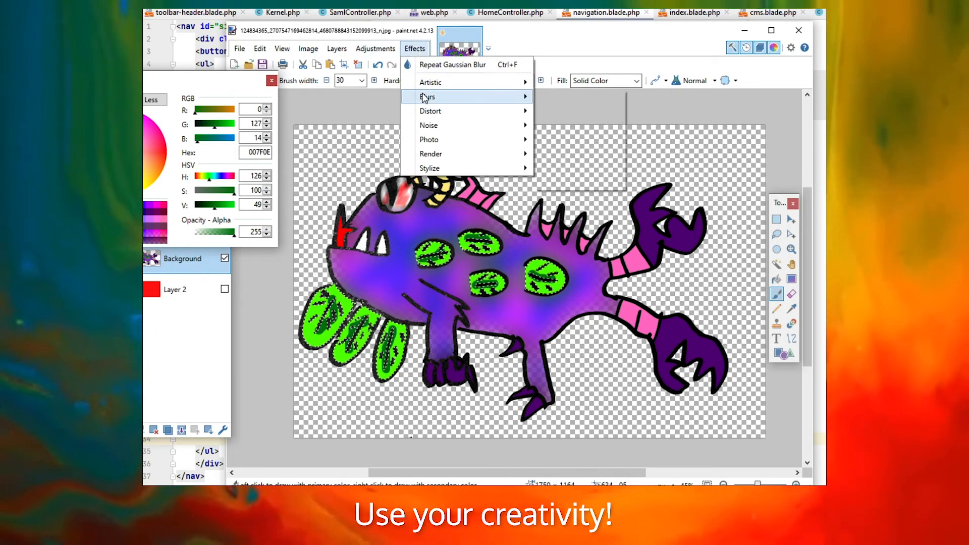
left_click(576, 111)
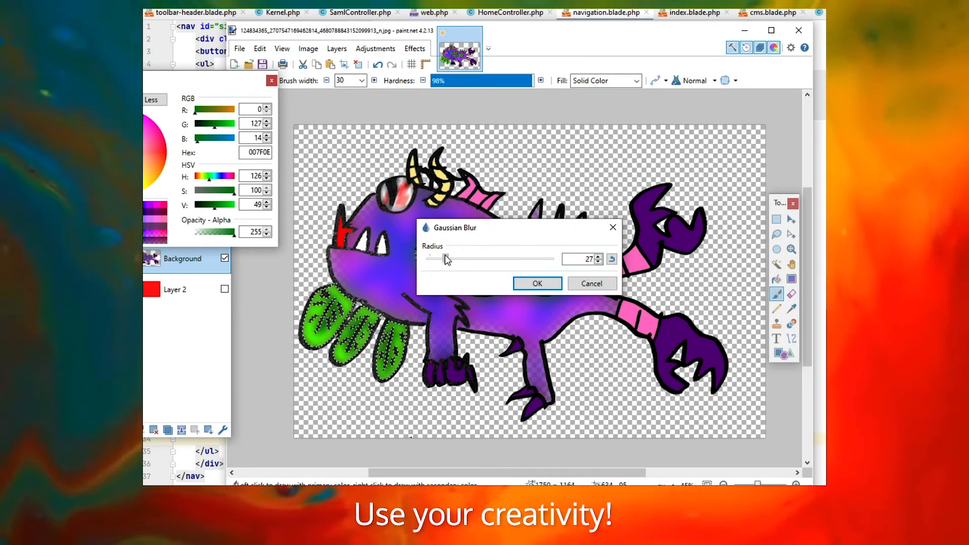
left_click_drag(516, 234, 610, 324)
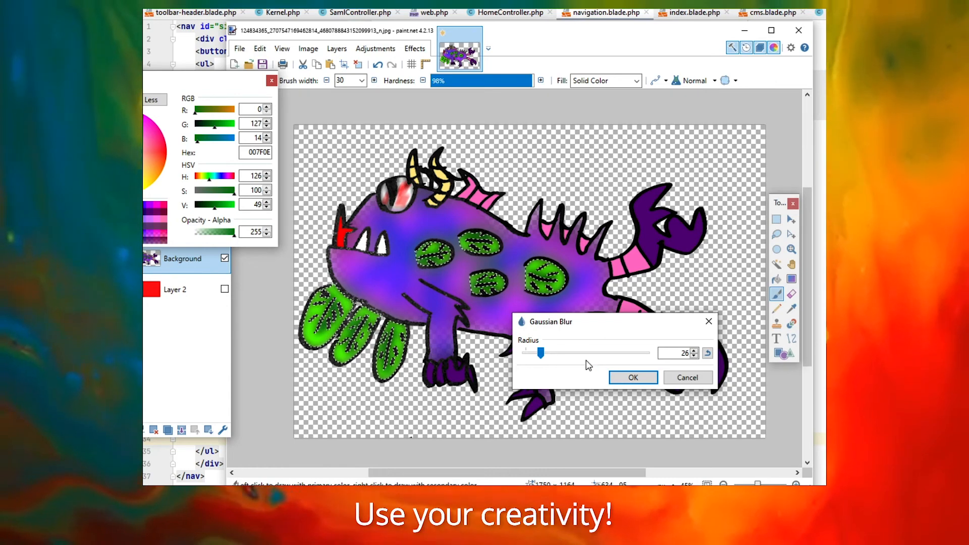
left_click(632, 379)
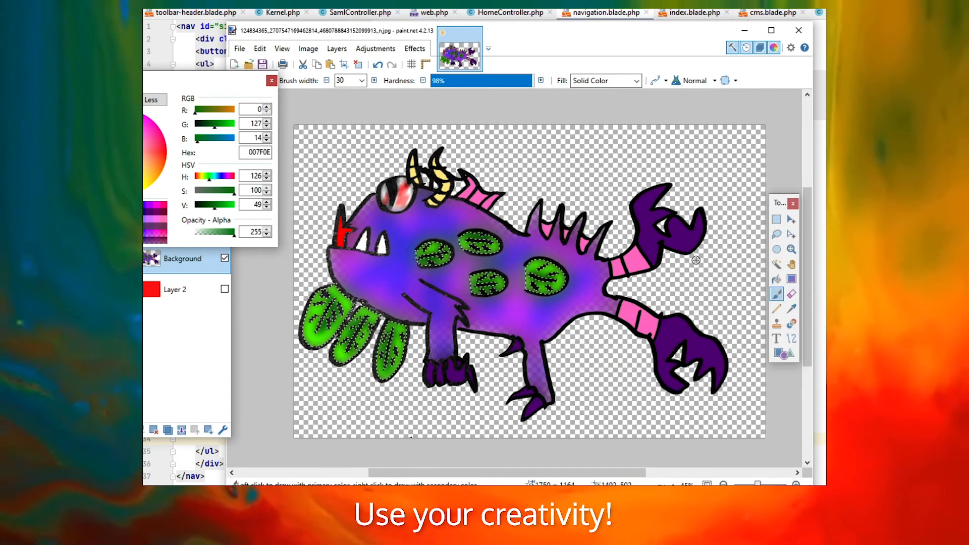
left_click(777, 235)
key("ctrl+d")
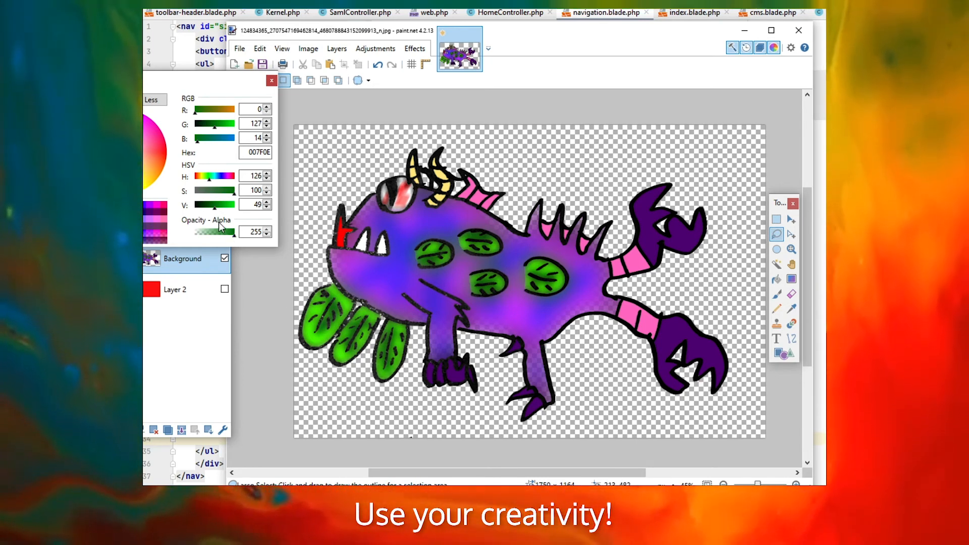
Fill the hidden Layer 2 with white (FFFFFF) after showing it, and merge the Background layer down into it
left_click(210, 257)
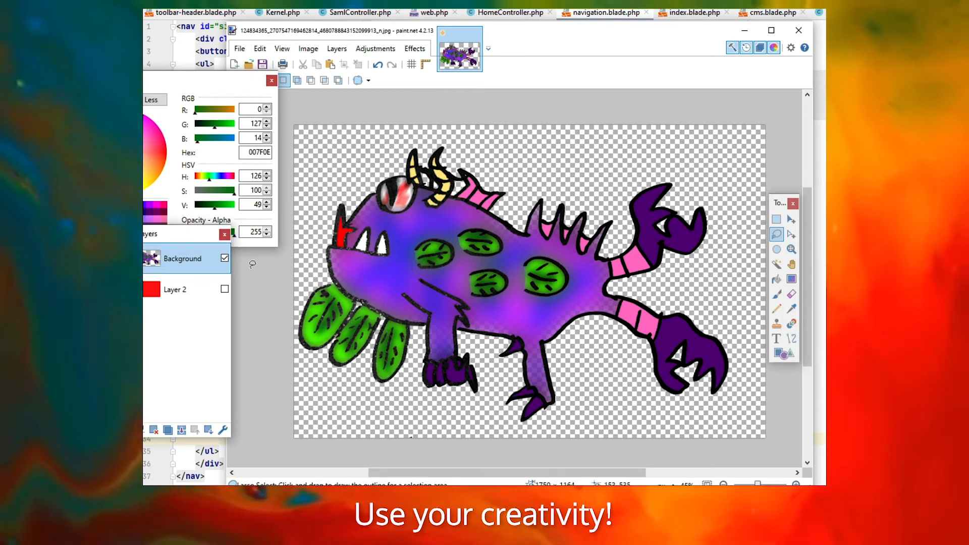
left_click(157, 290)
left_click(224, 290)
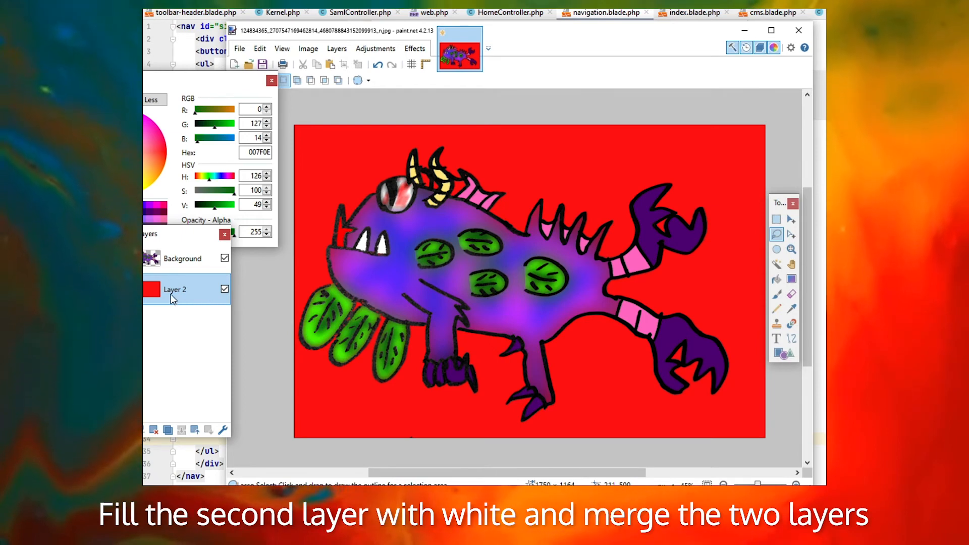
left_click(778, 279)
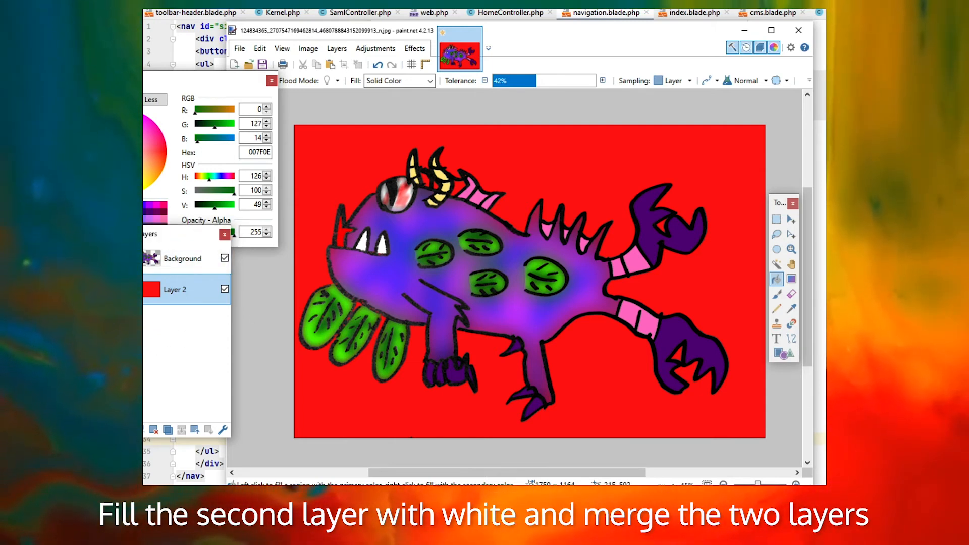
left_click(55, 212)
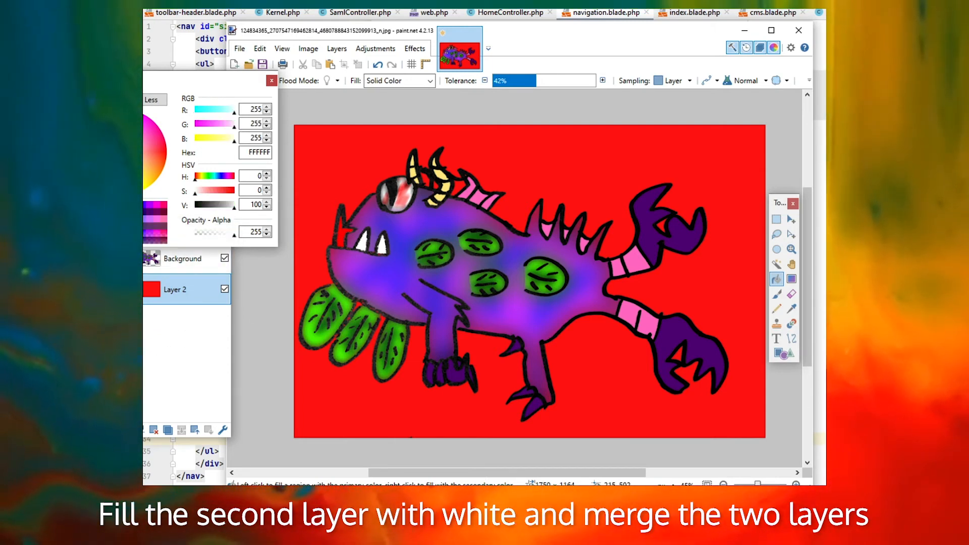
left_click(315, 153)
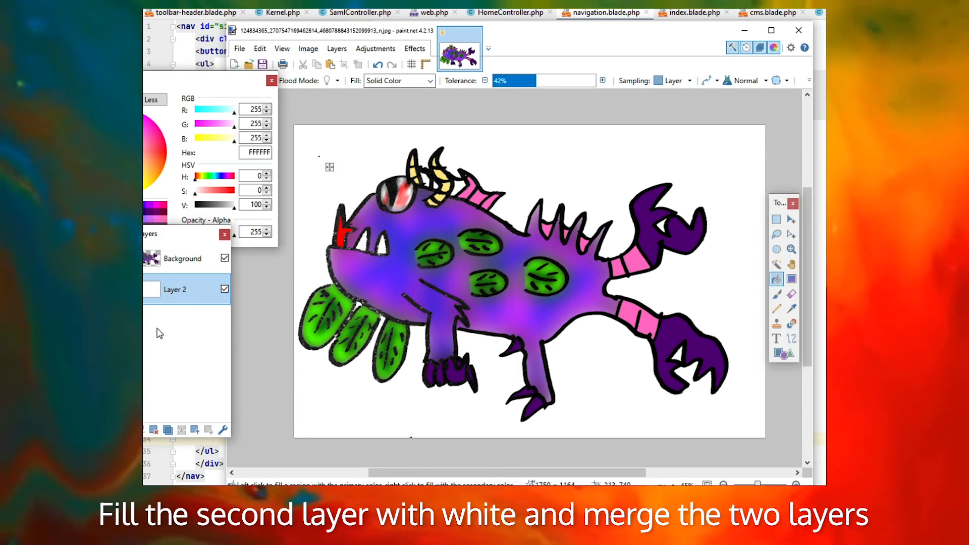
left_click(182, 262)
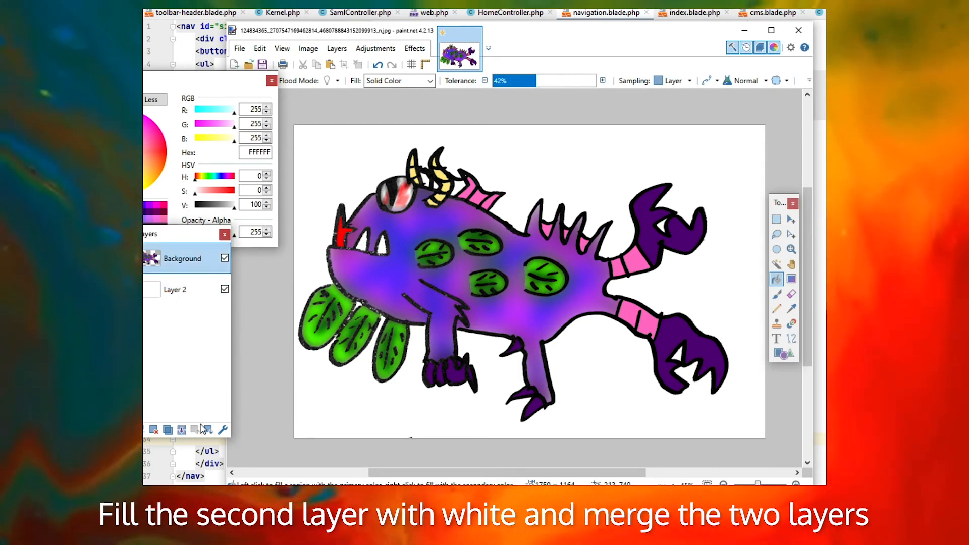
left_click(180, 430)
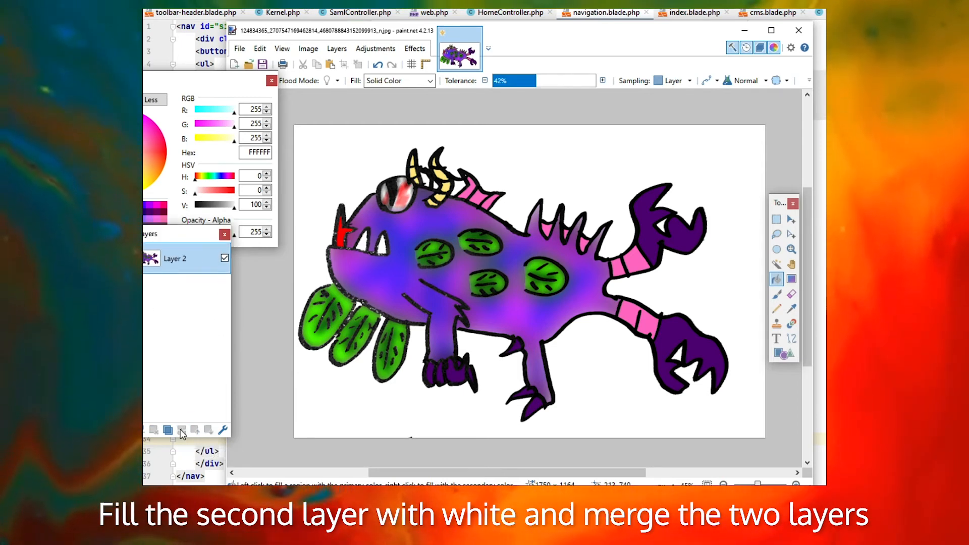
Select the white background and the enclosed gaps in both claws with the Magic Wand and cut them out
left_click(777, 264)
left_click(709, 170)
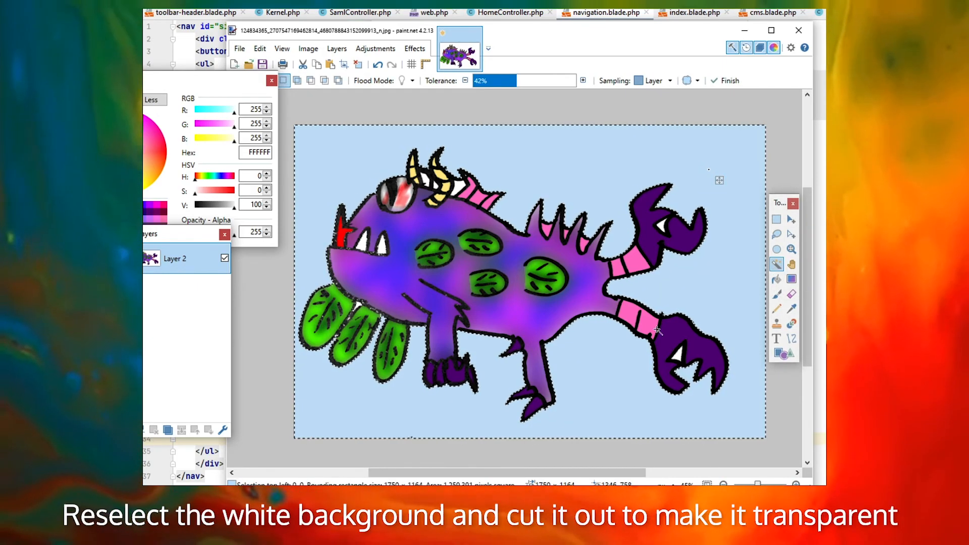
left_click(661, 226, "ctrl")
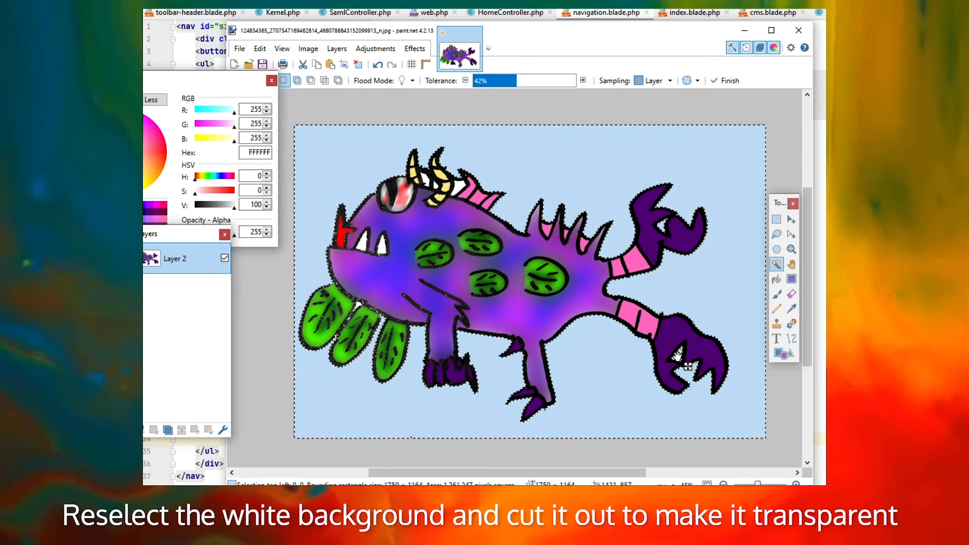
key("ctrl+x")
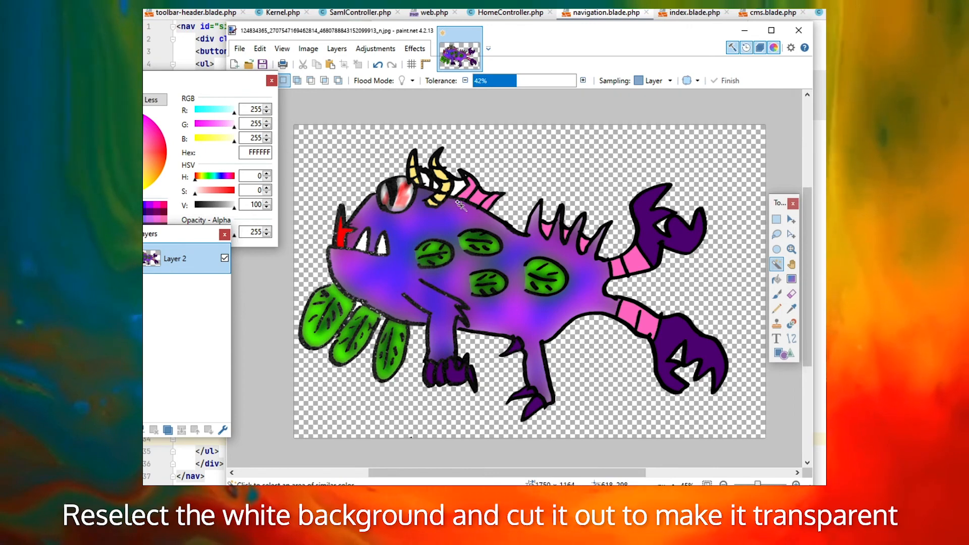
Fill the uncolored white areas around the horns and beside the head fin with the pink (FF77C4) picked from the back fin
scroll(444, 189, "up", 5)
scroll(381, 170, "down", 3)
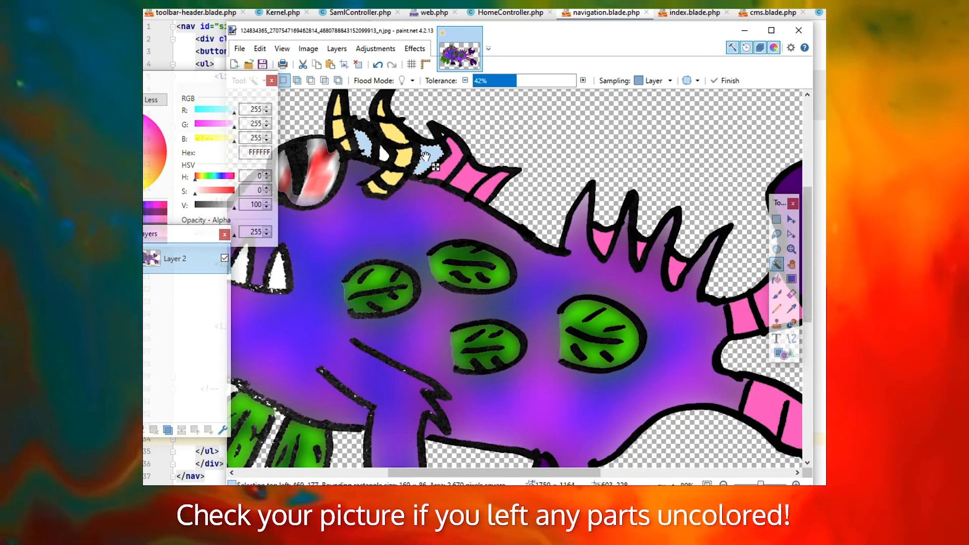
left_click(792, 309)
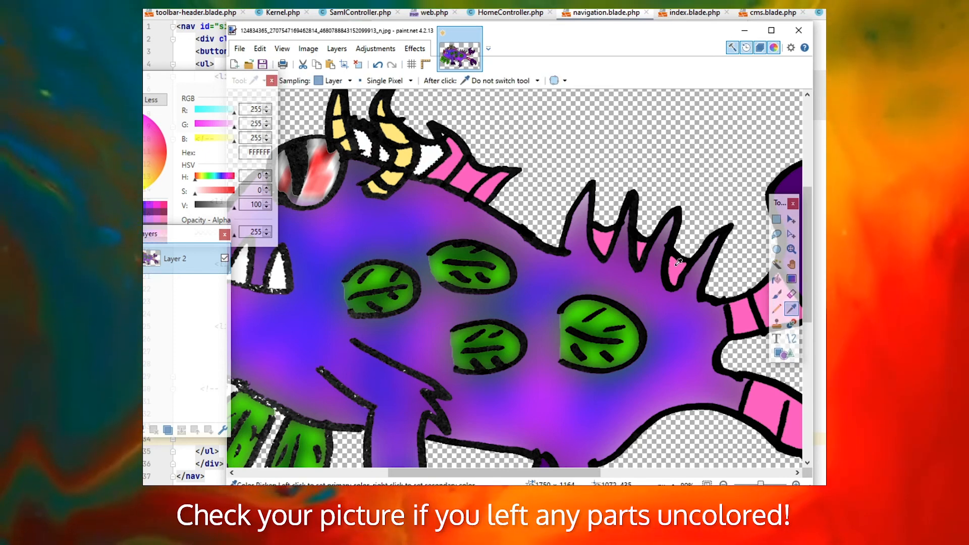
left_click(604, 244)
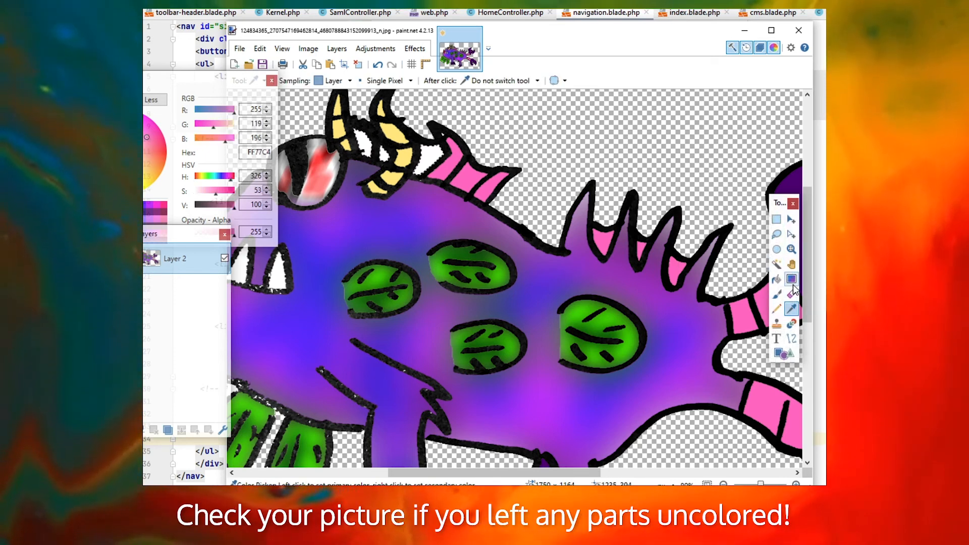
left_click(778, 280)
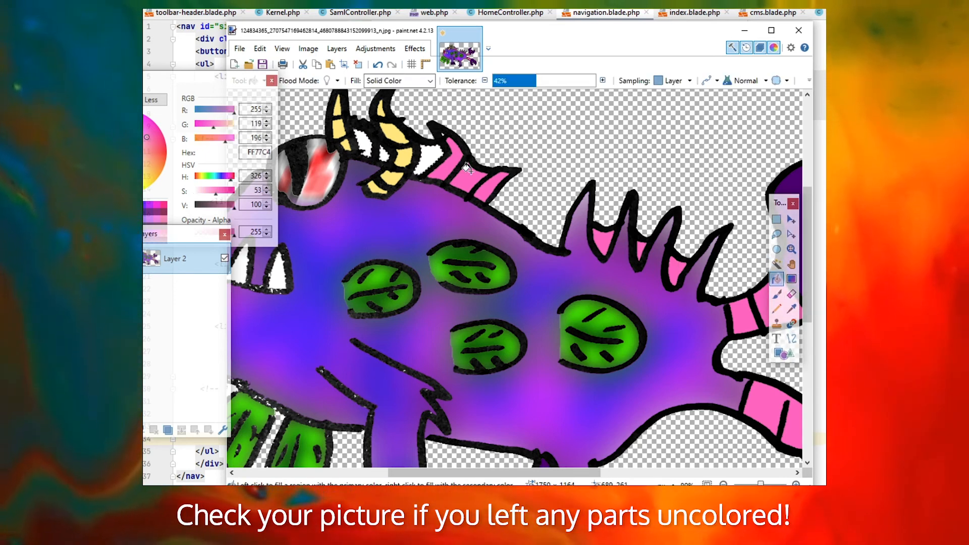
scroll(380, 171, "down", 3)
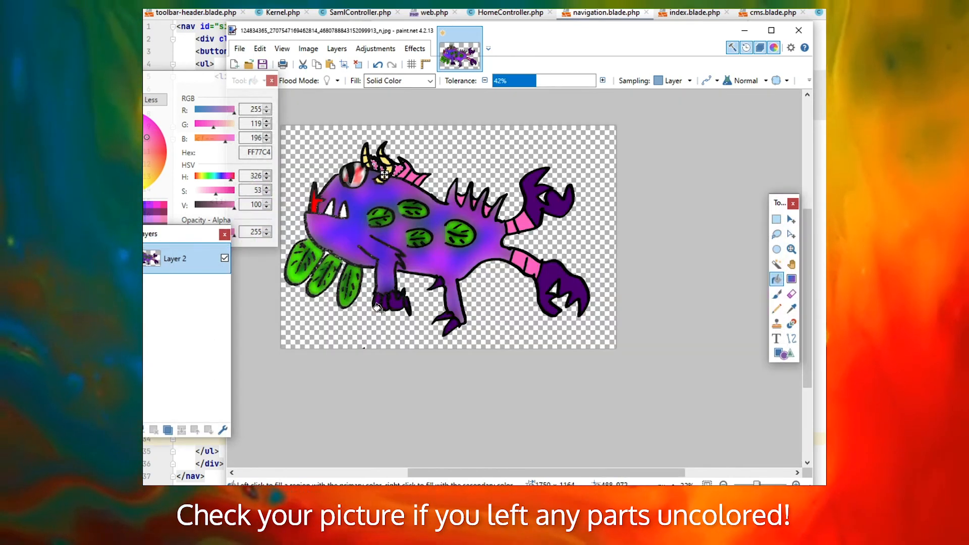
left_click(778, 221)
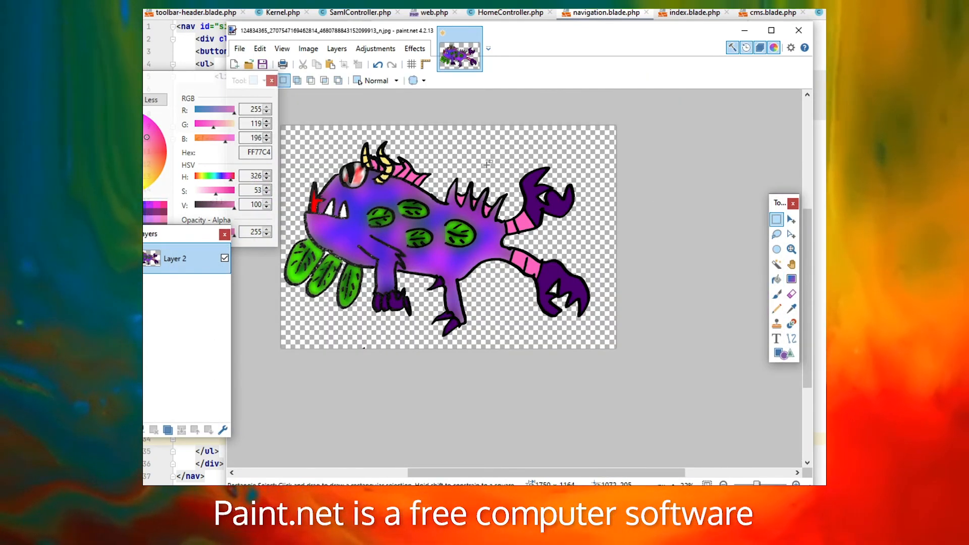